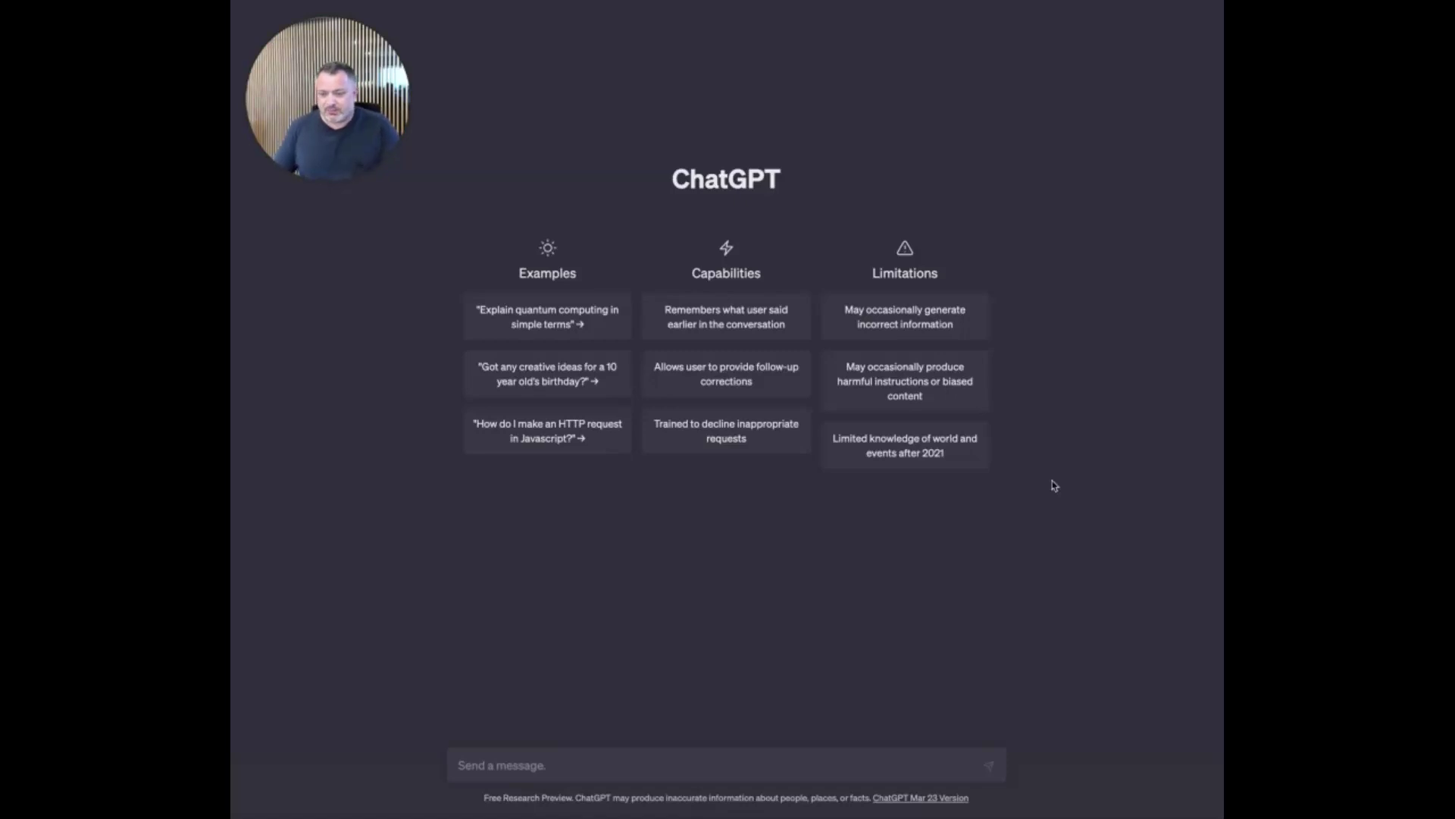
Send the prompt "I am a day trader , or wish to become one, What do you think I should focus on first?"
left_click(663, 767)
left_click(632, 766)
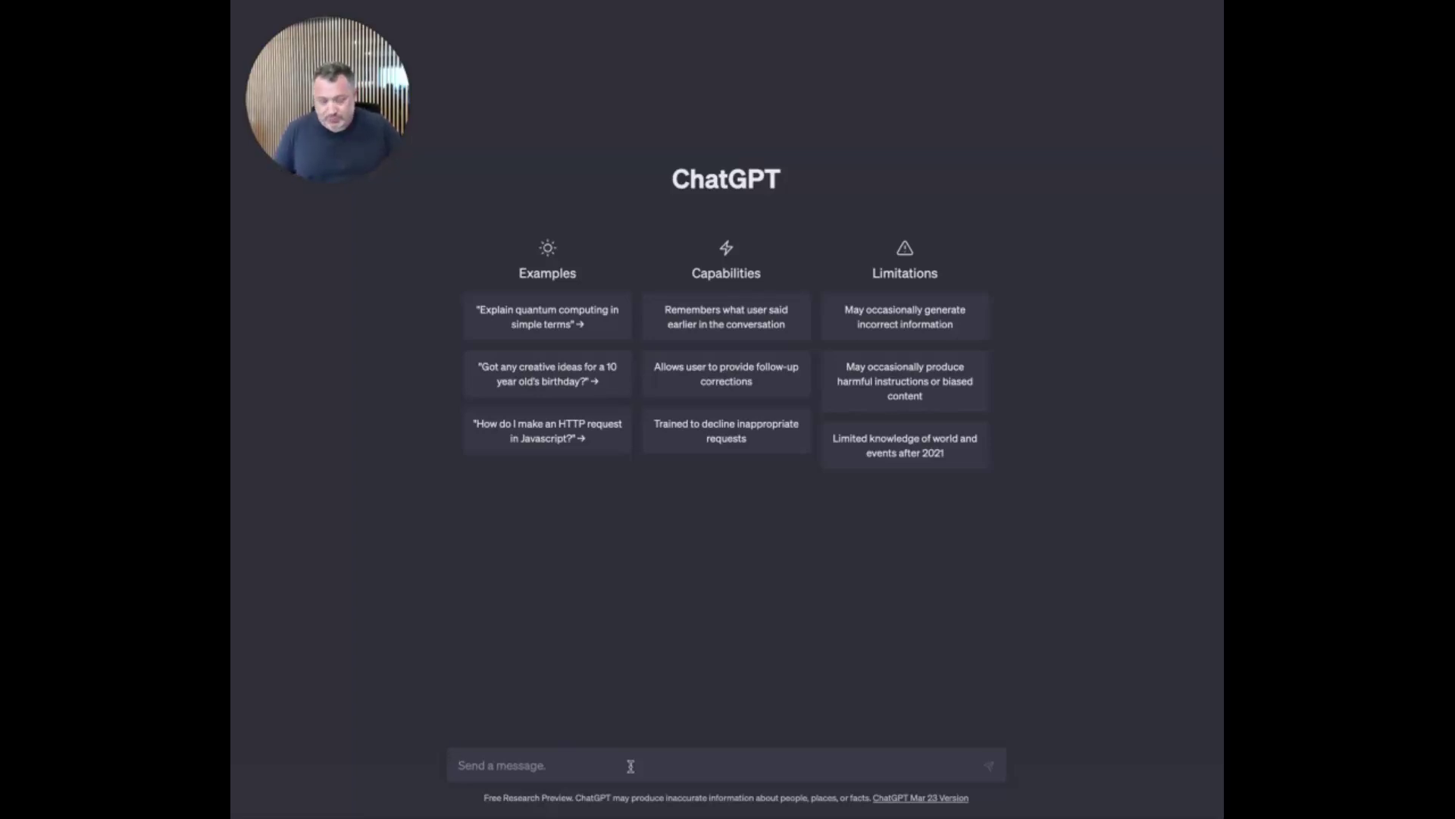
type("I am")
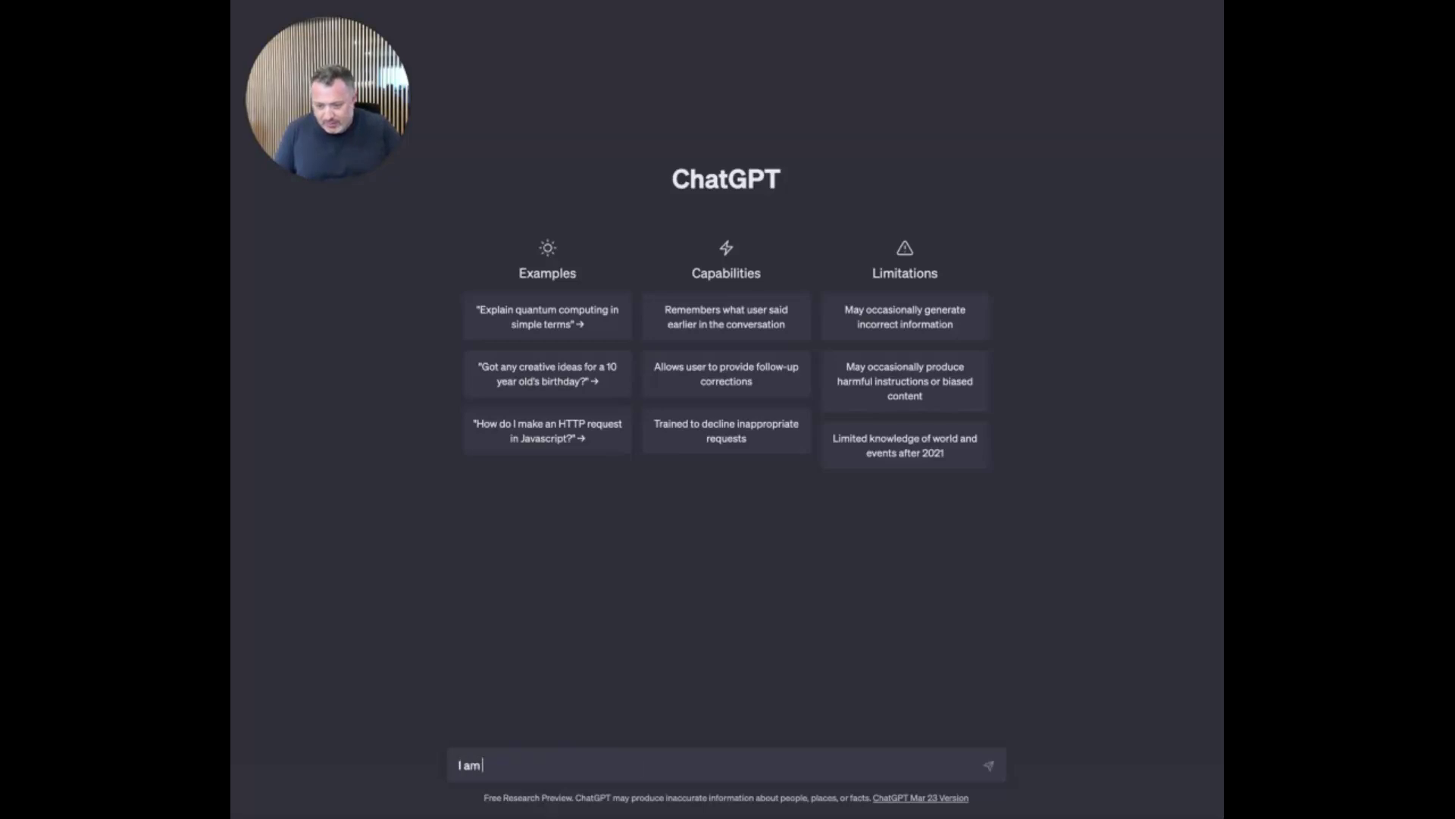
type(" a day trader")
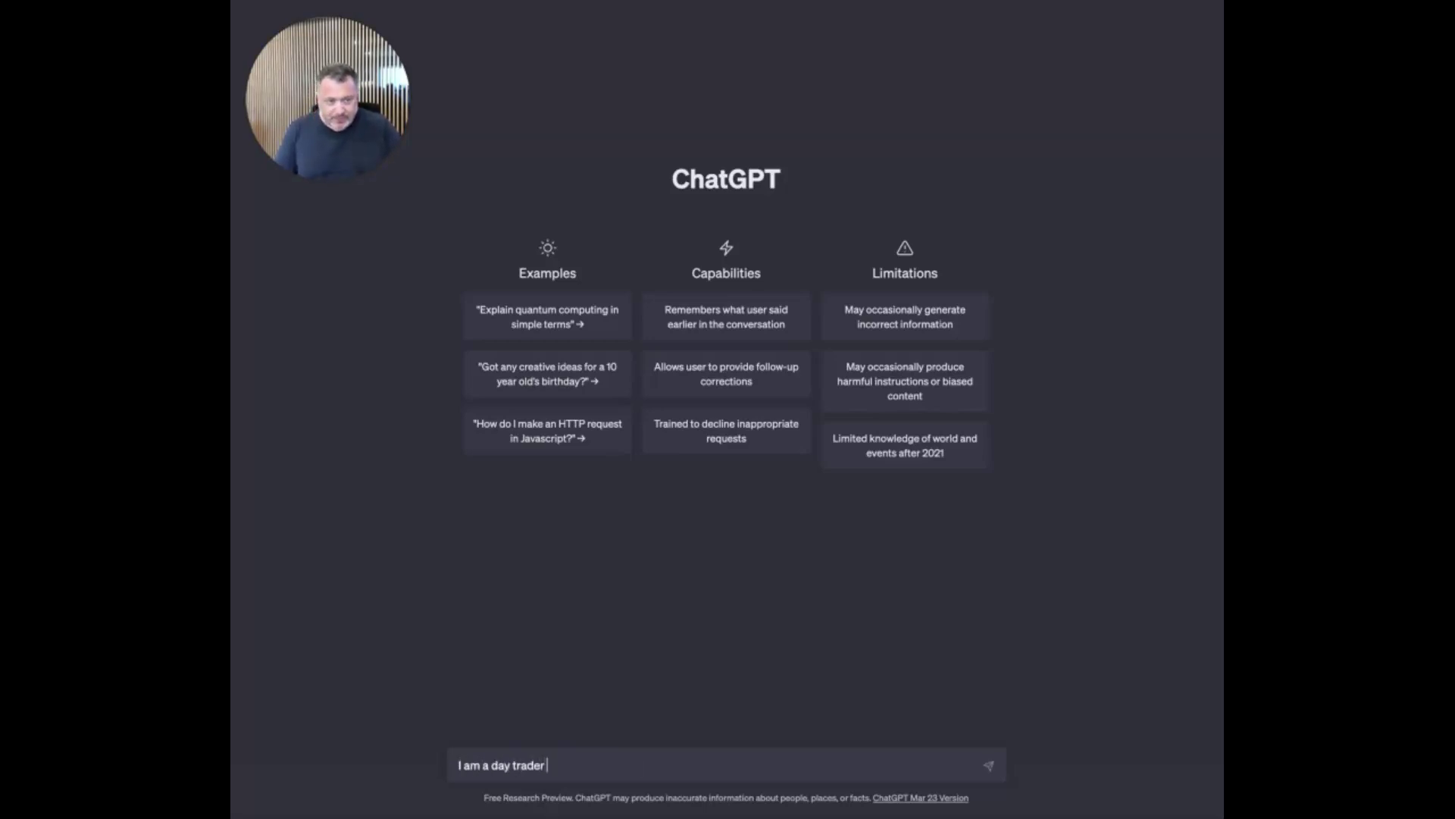
type(" , or")
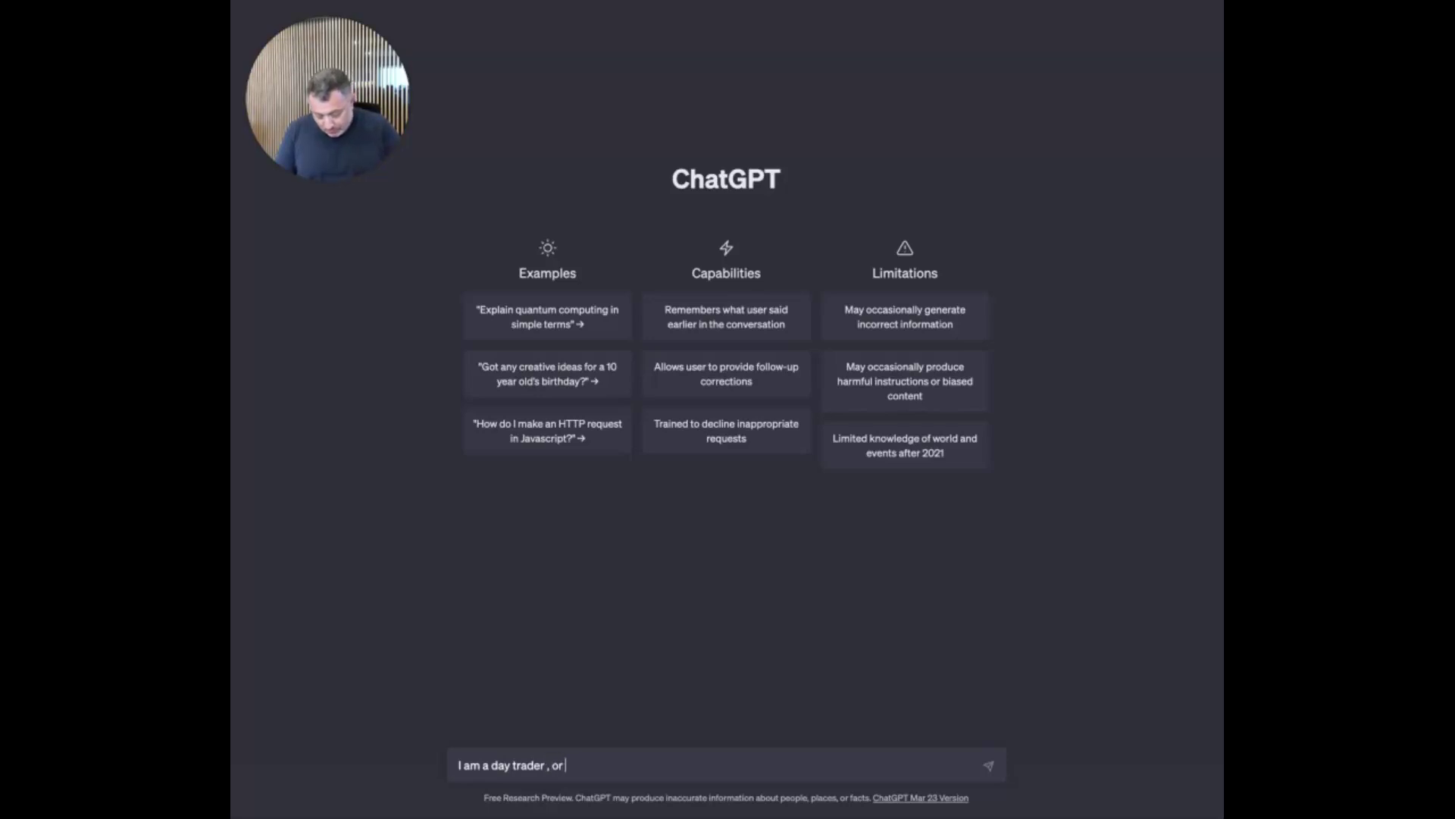
type(" wish to beco")
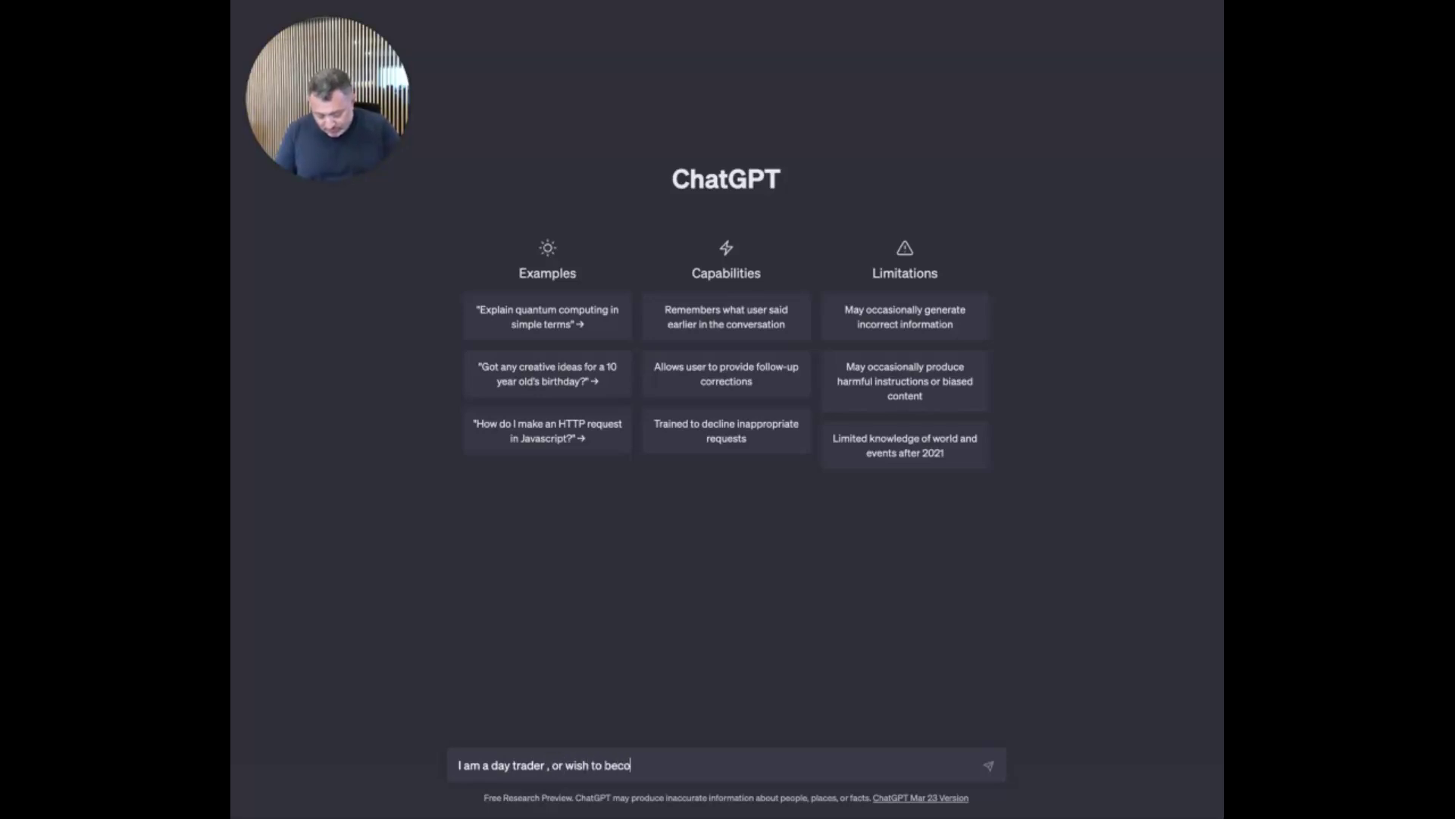
type("me one, ")
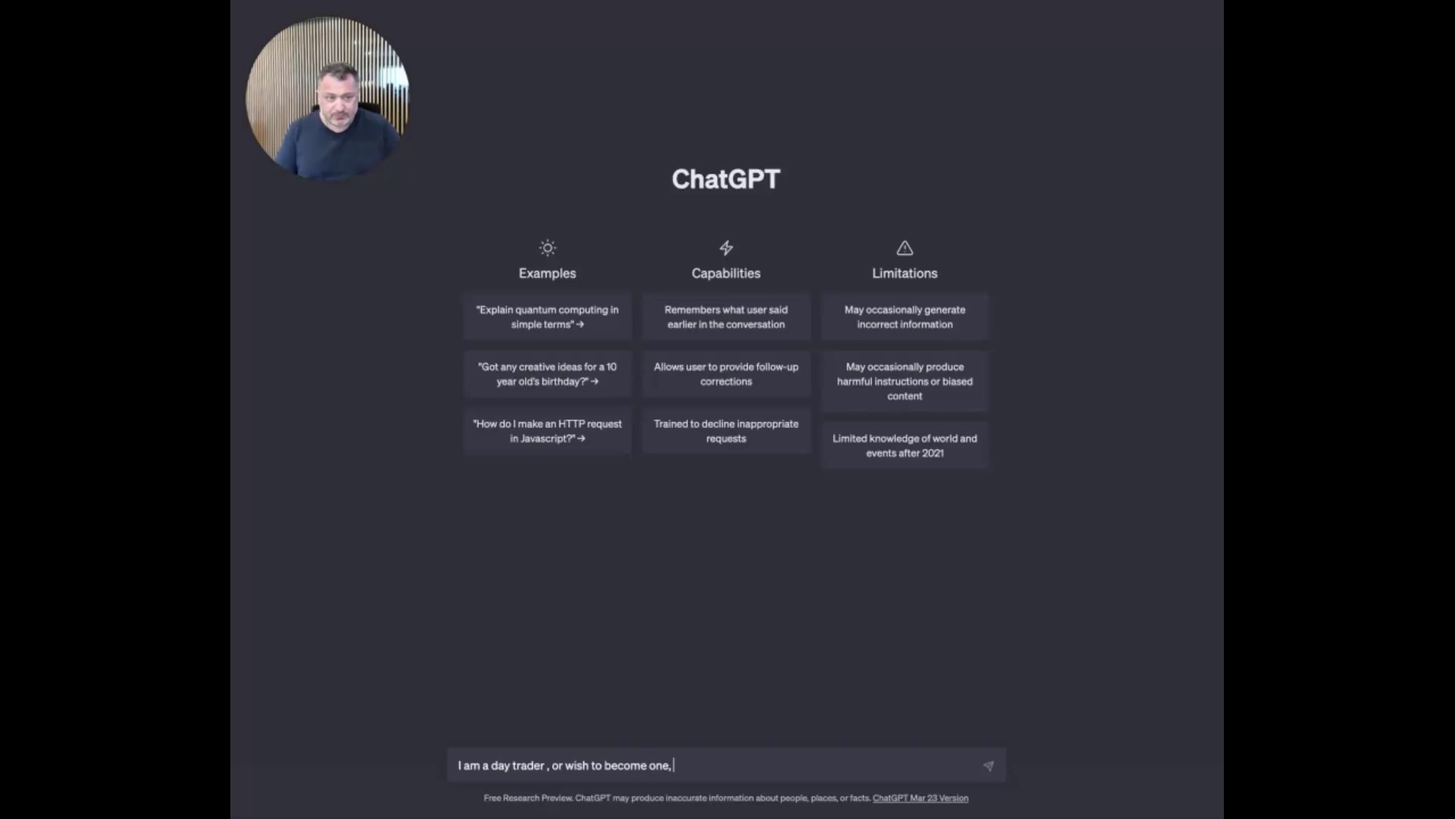
type("What")
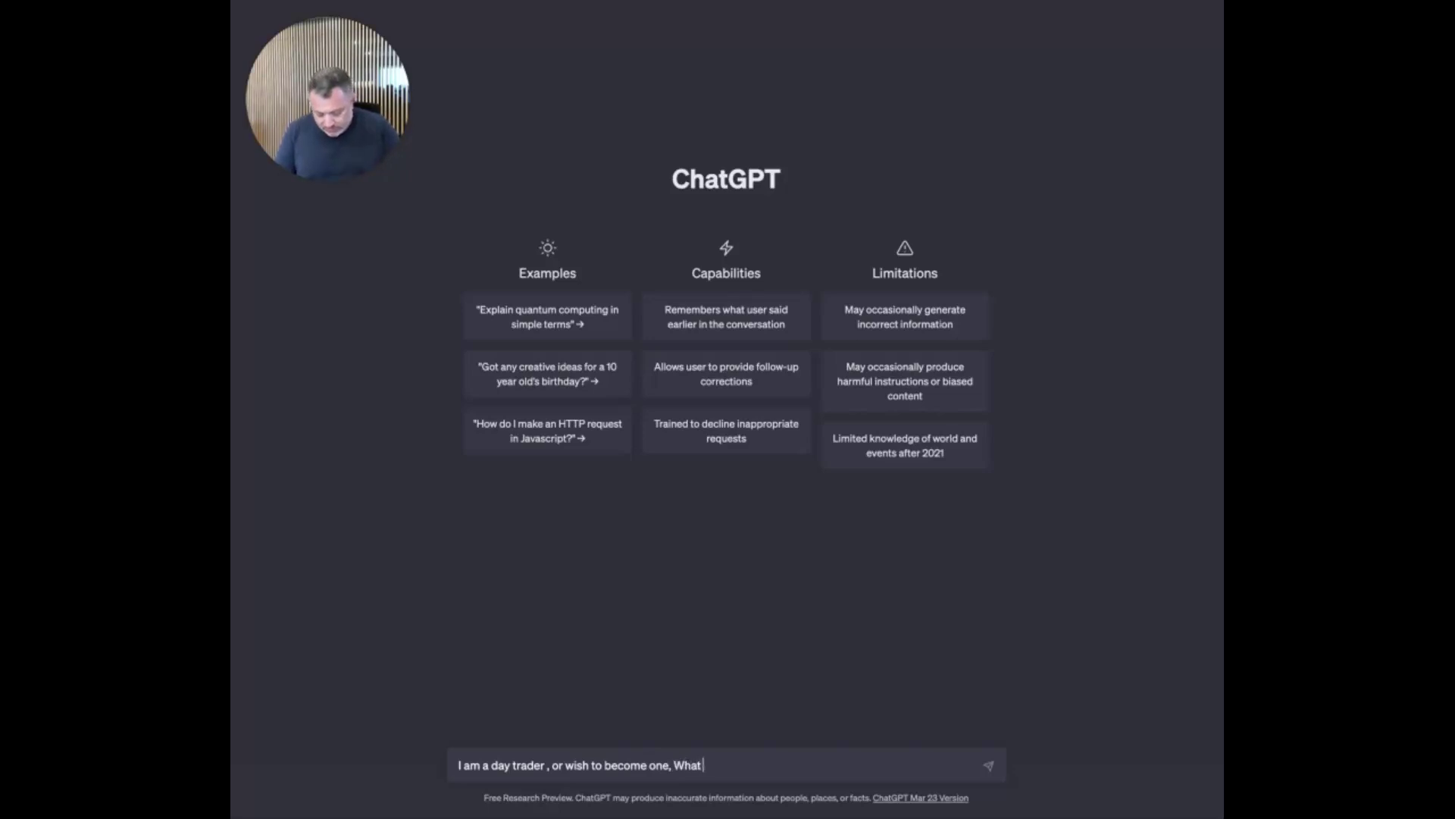
type(" do you thi")
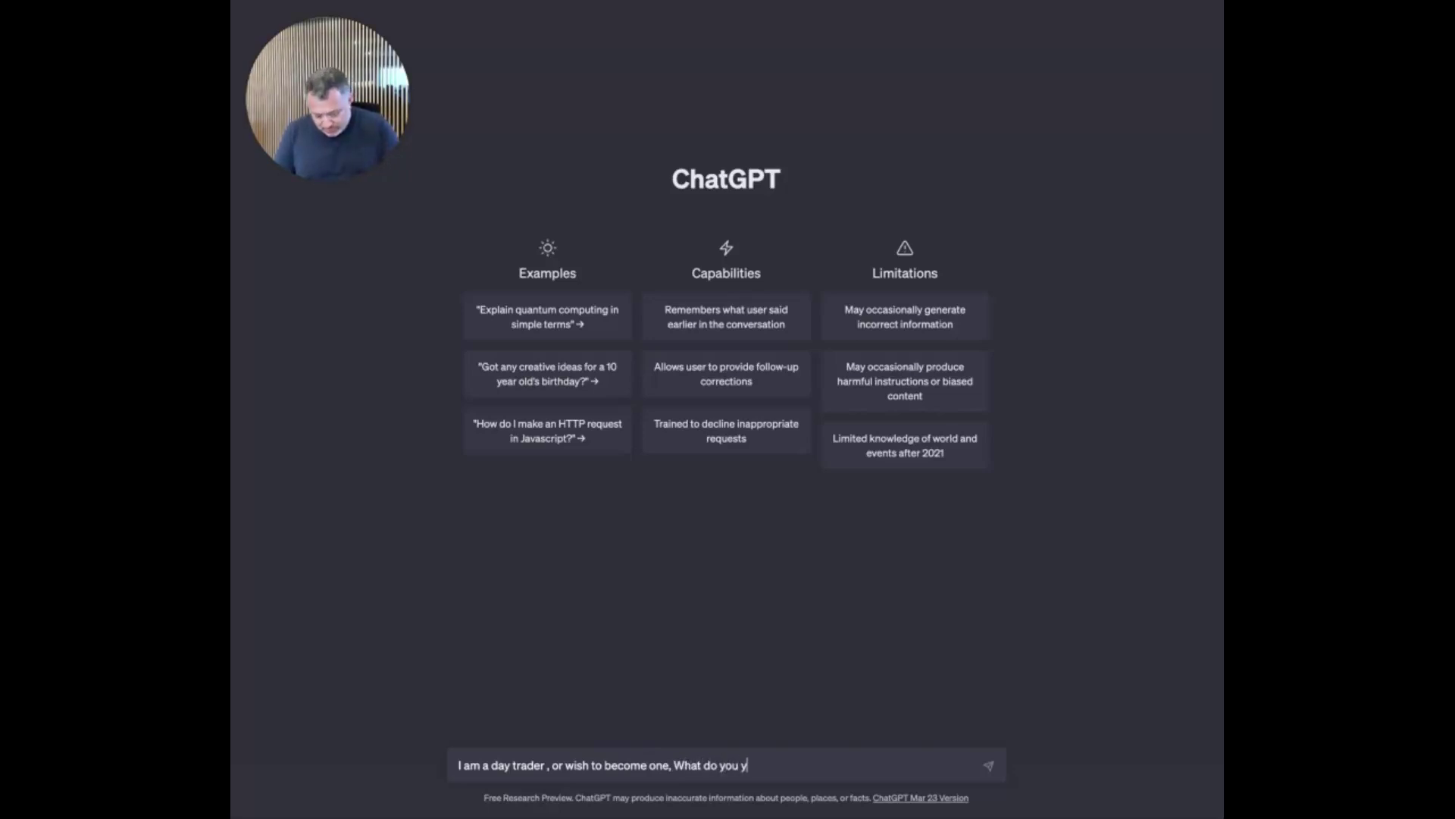
type("nk I should focus ")
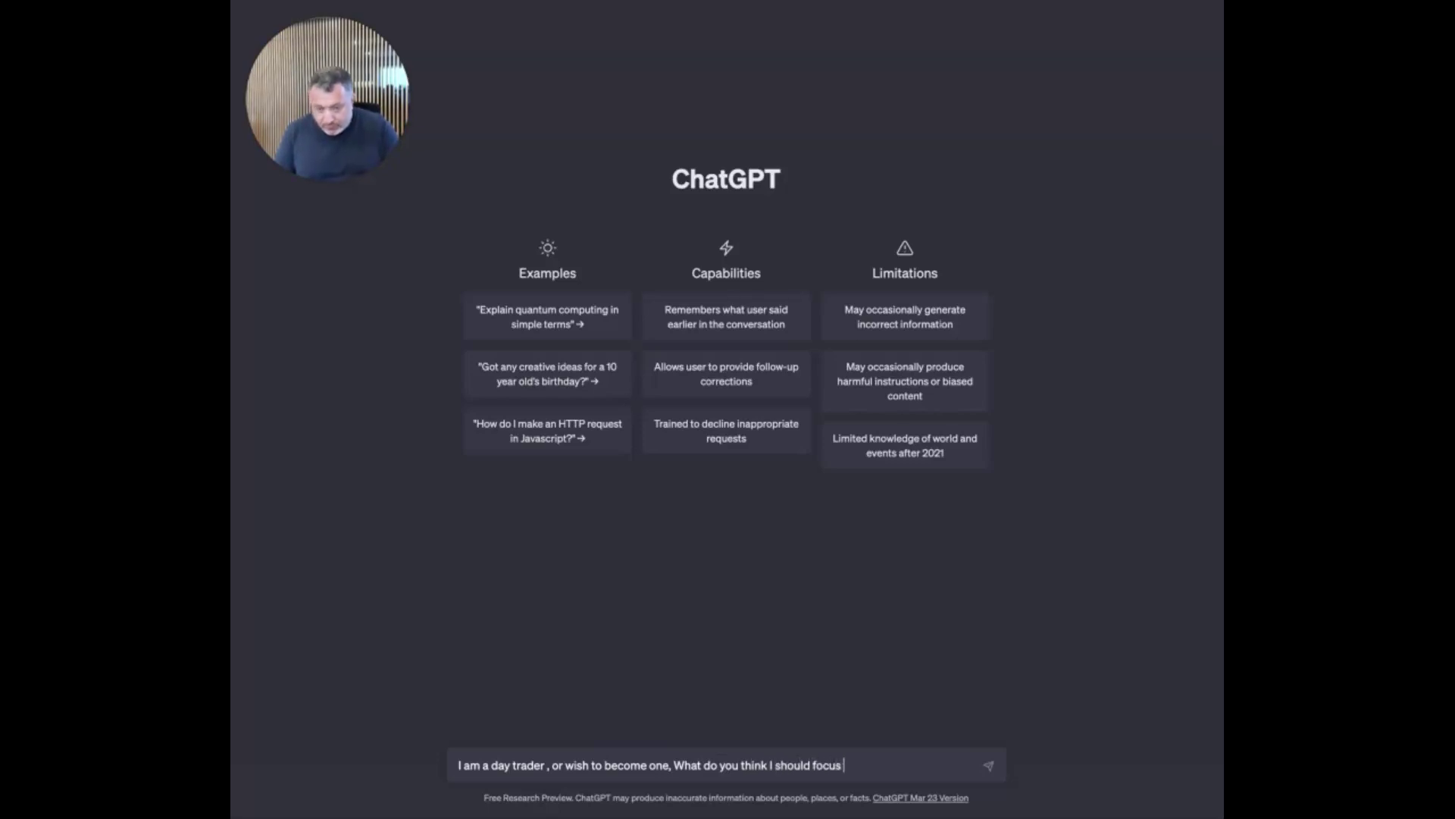
type("on")
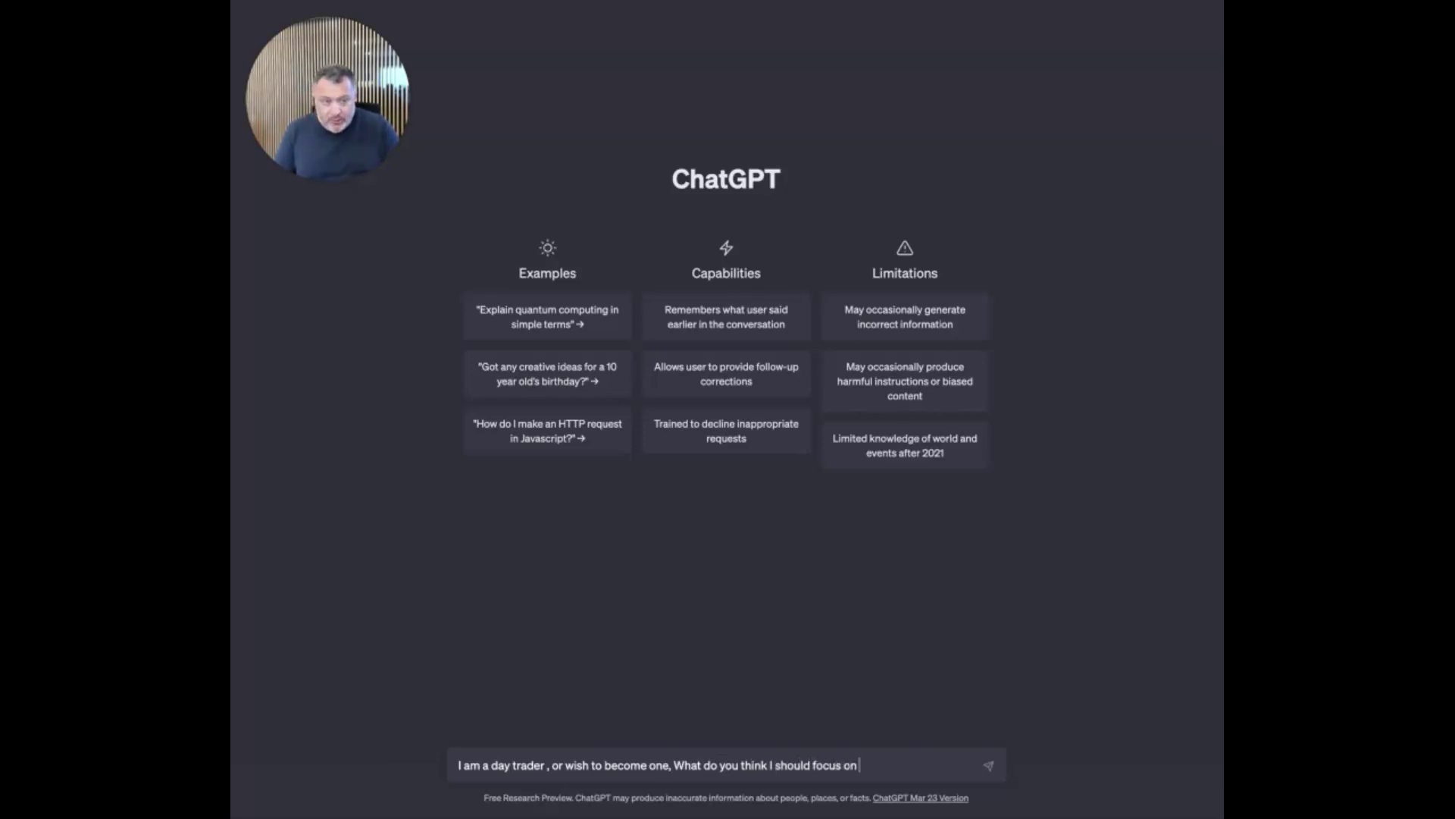
type(" first?")
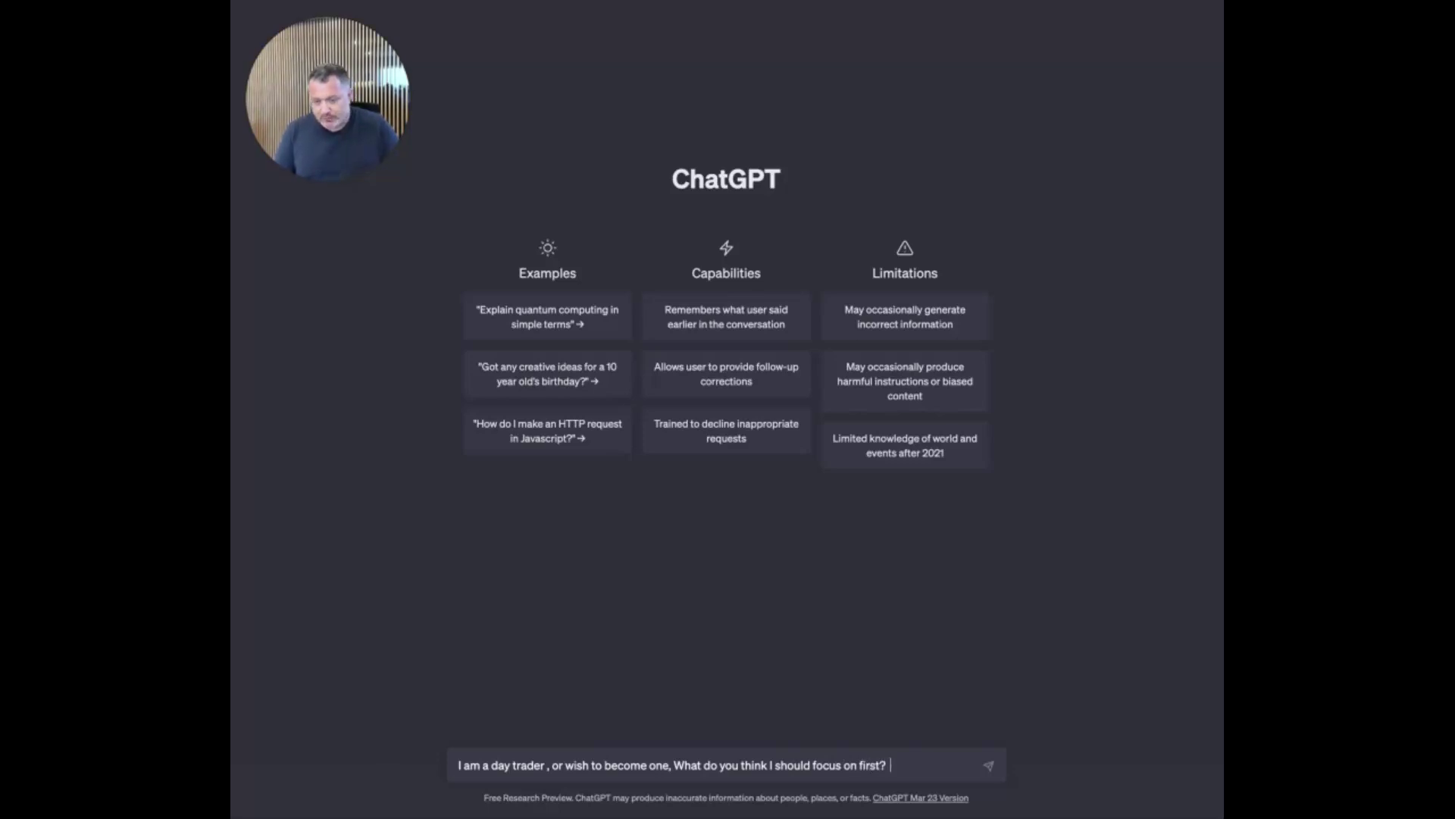
key("Return")
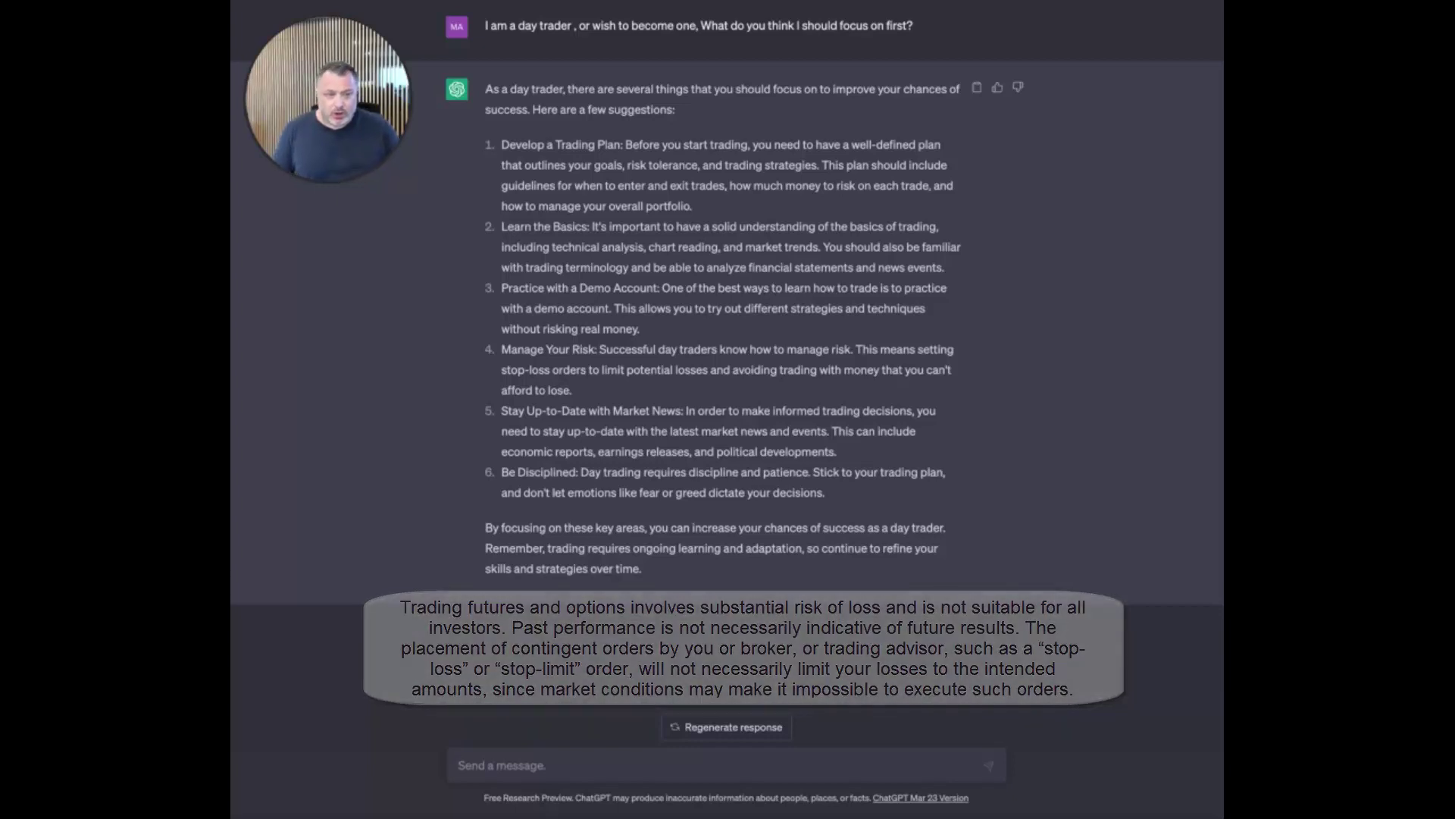
Send the follow-up question "When you say in #4, I assume you mean risk management?"
type("Wh")
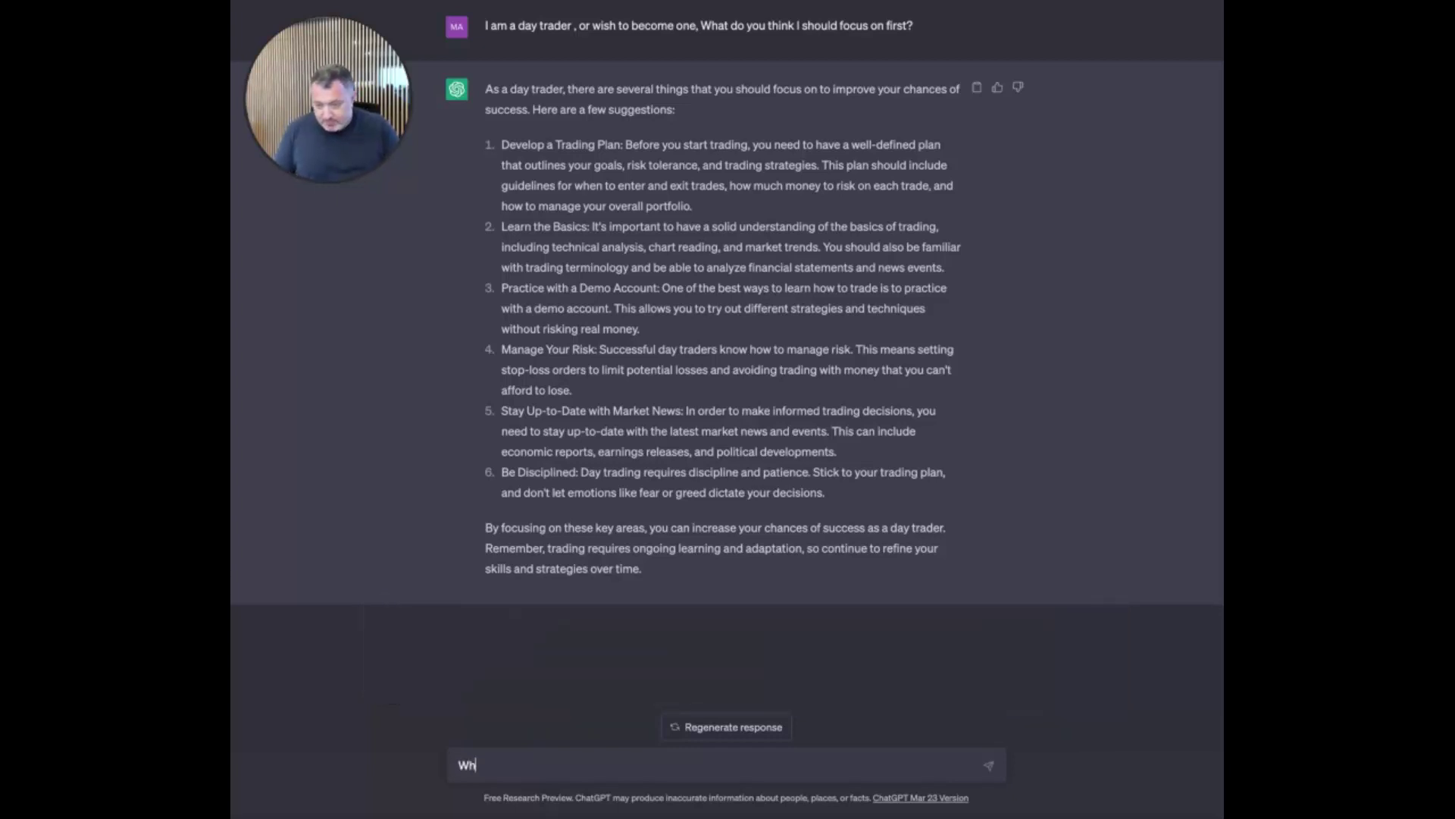
type("en you ")
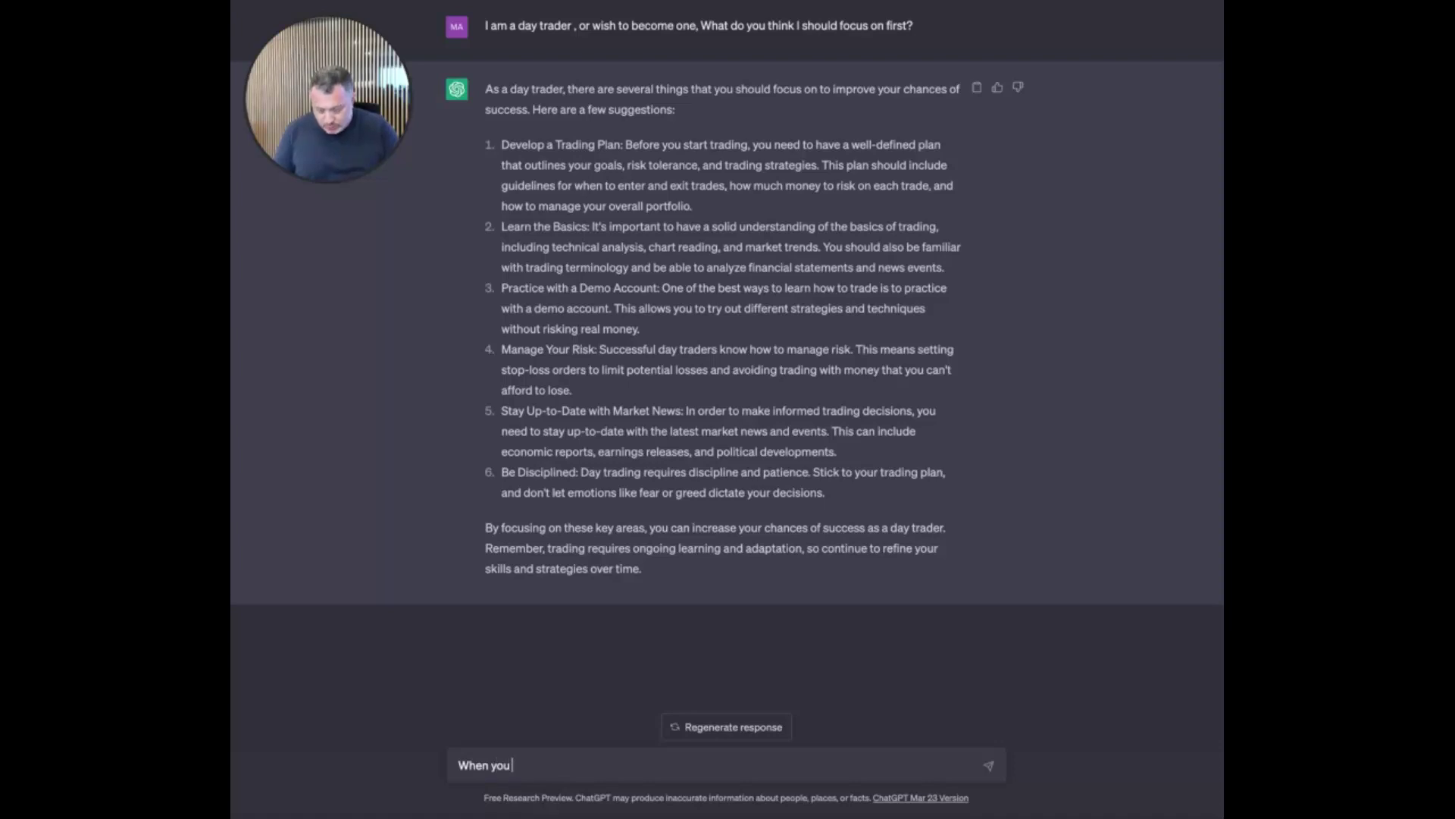
type("say in #4,")
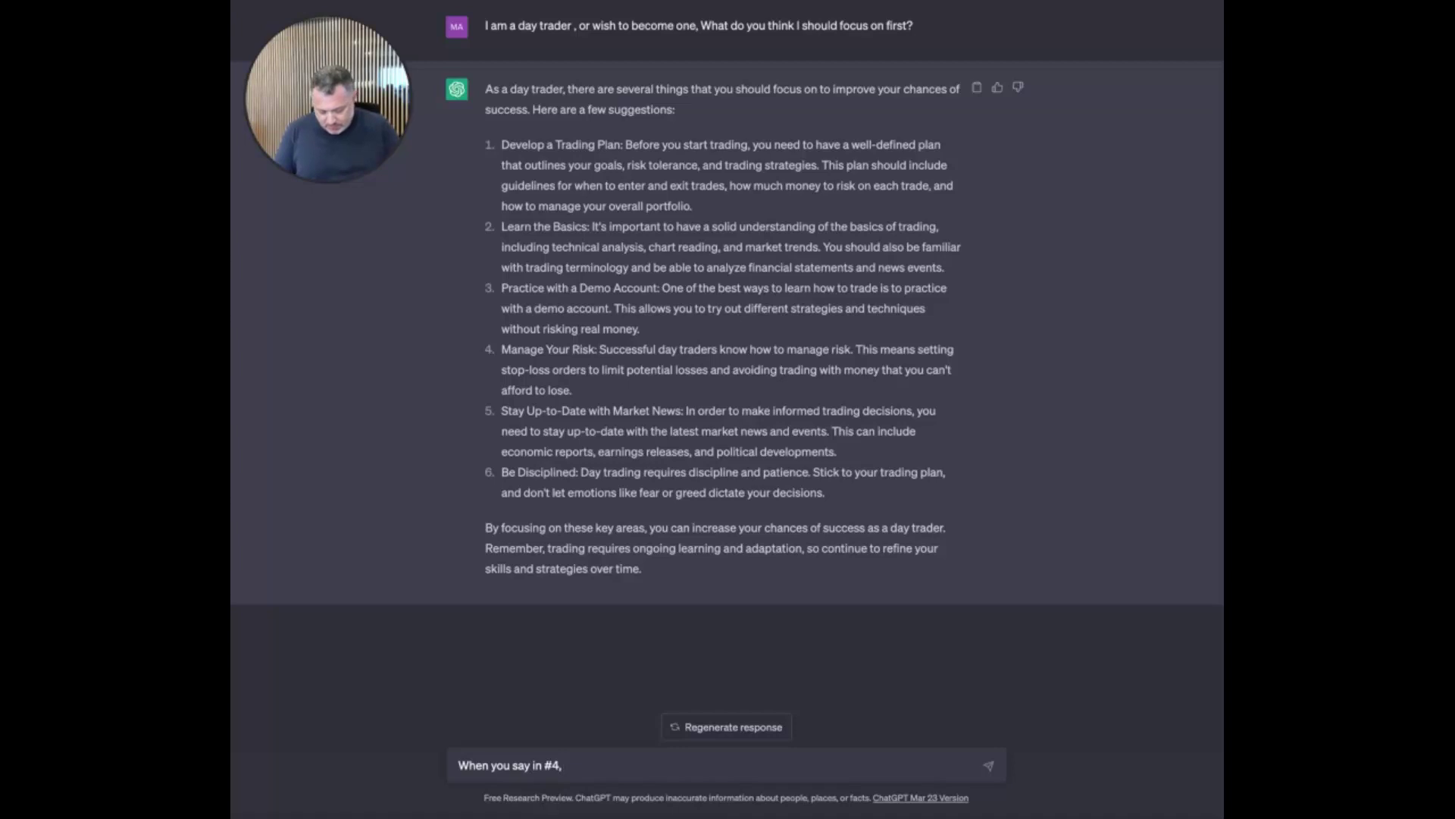
type("I assume you")
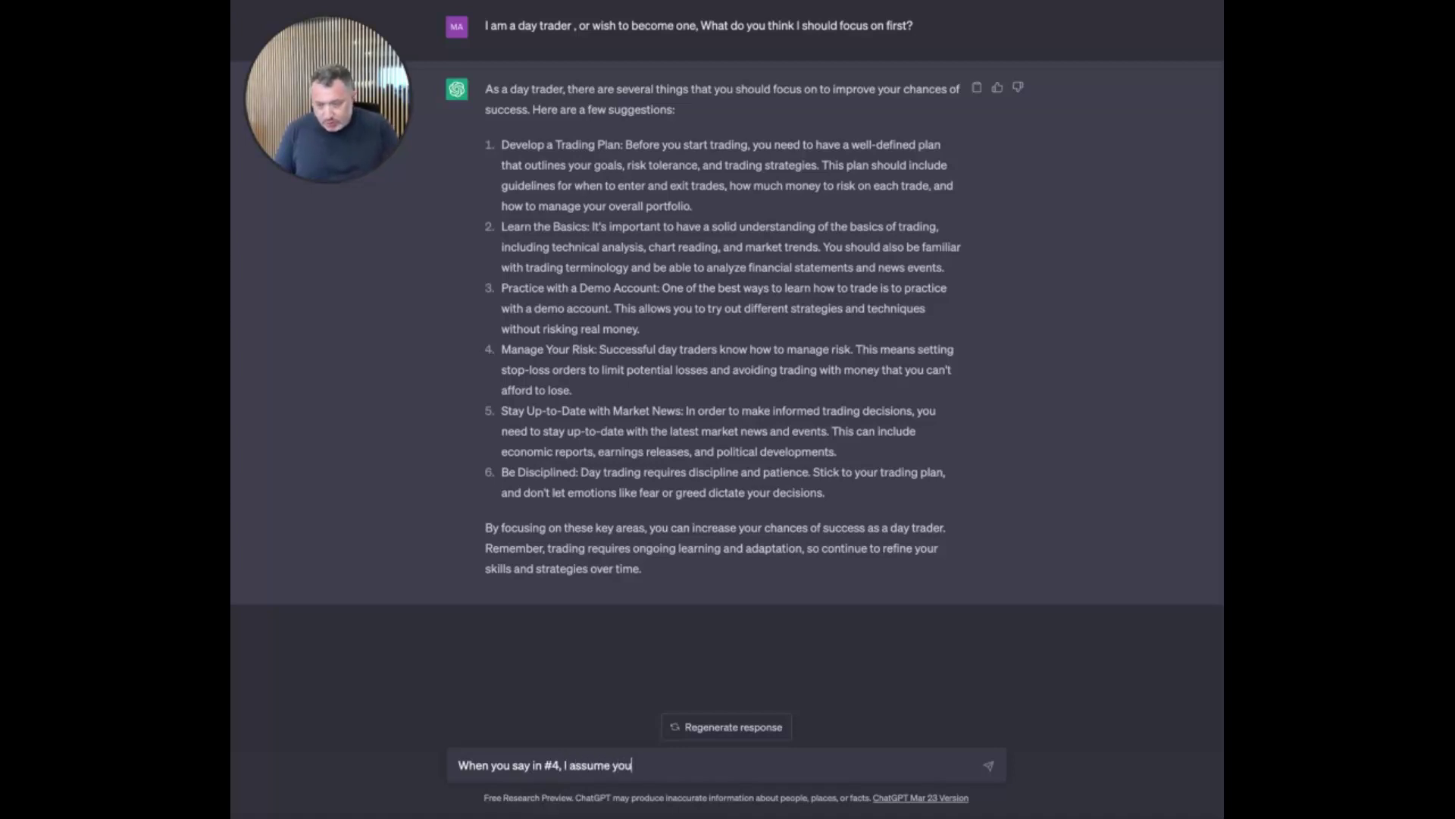
type(" mean risk")
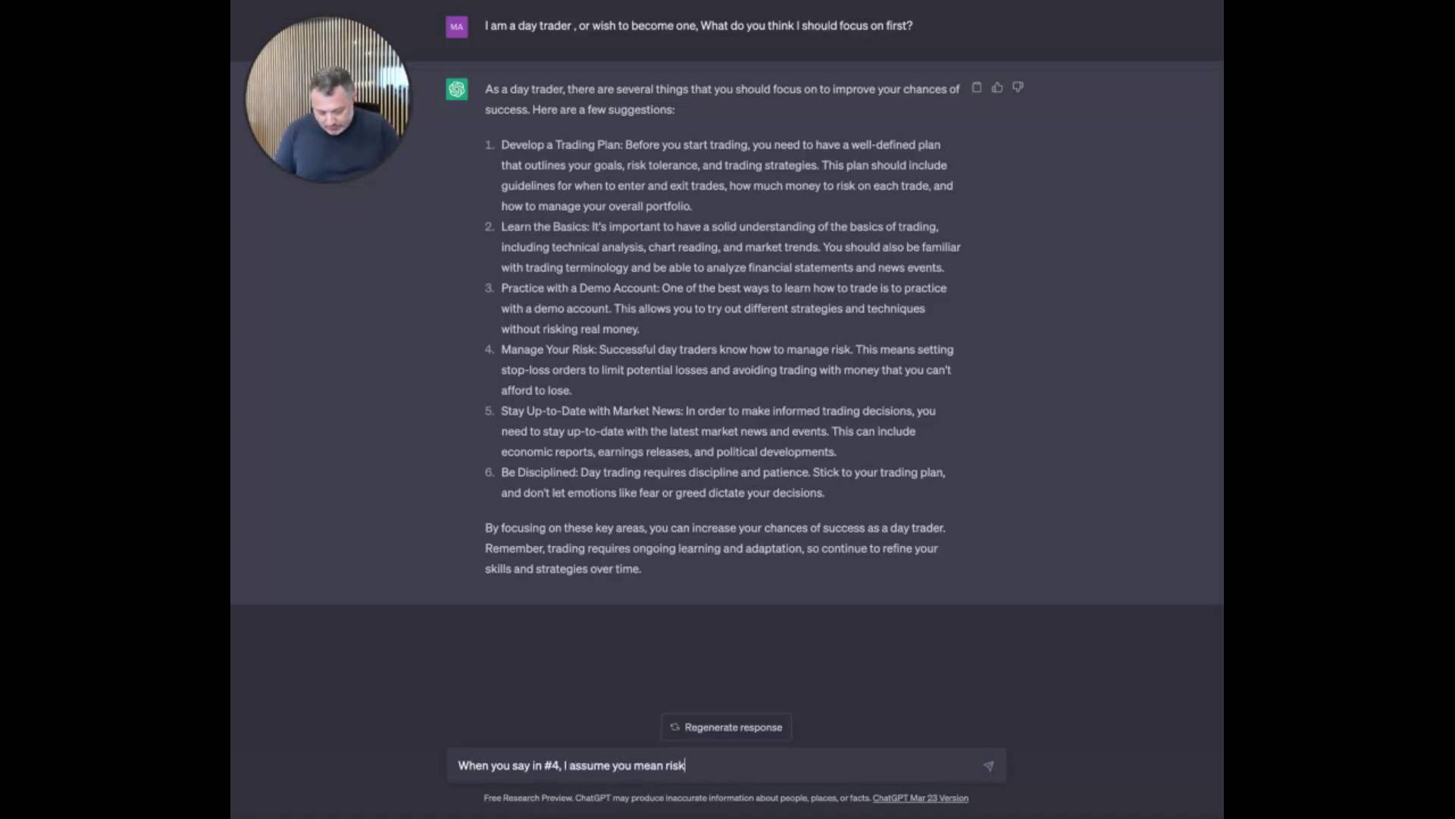
type(" management?")
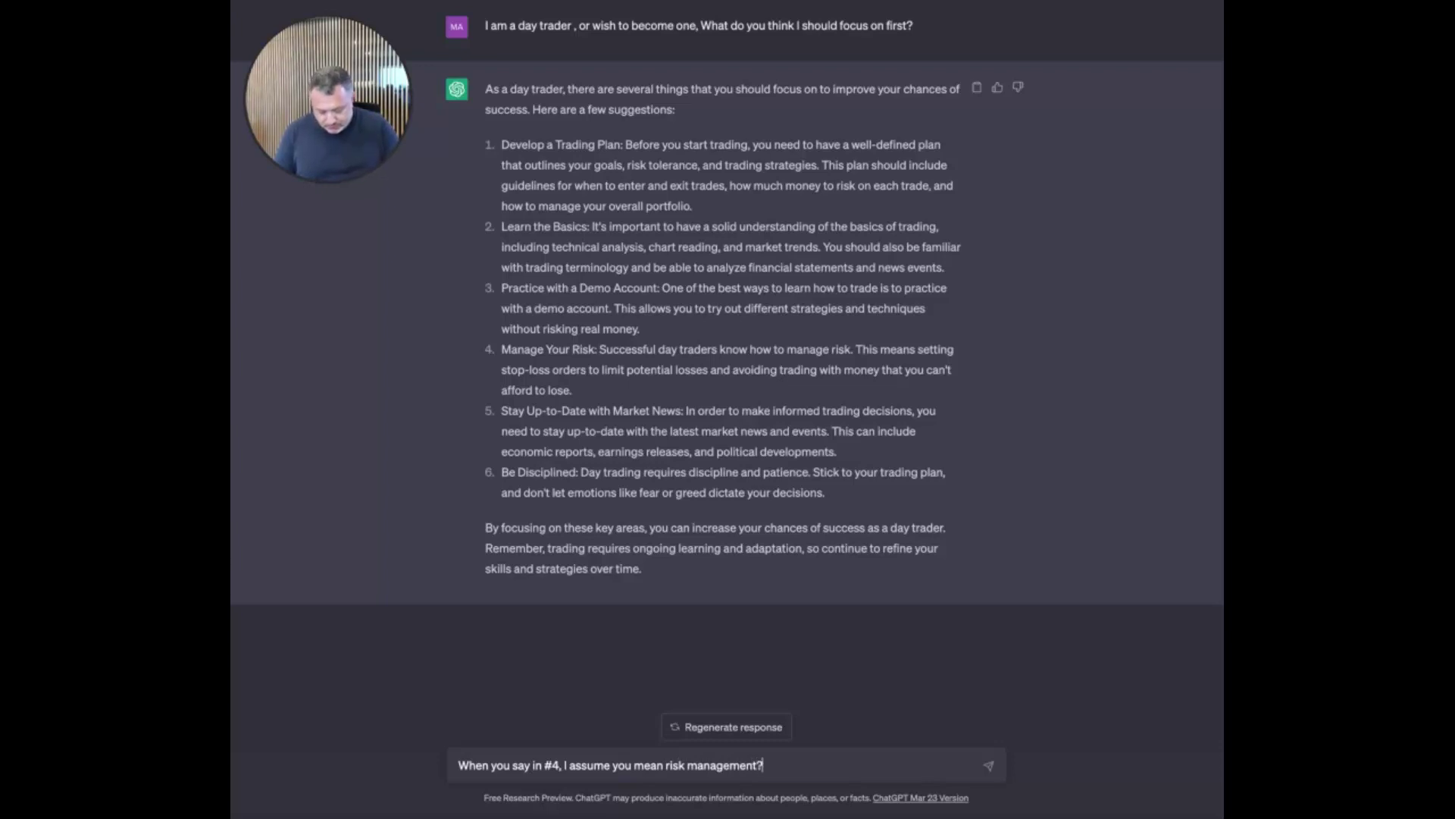
key("Return")
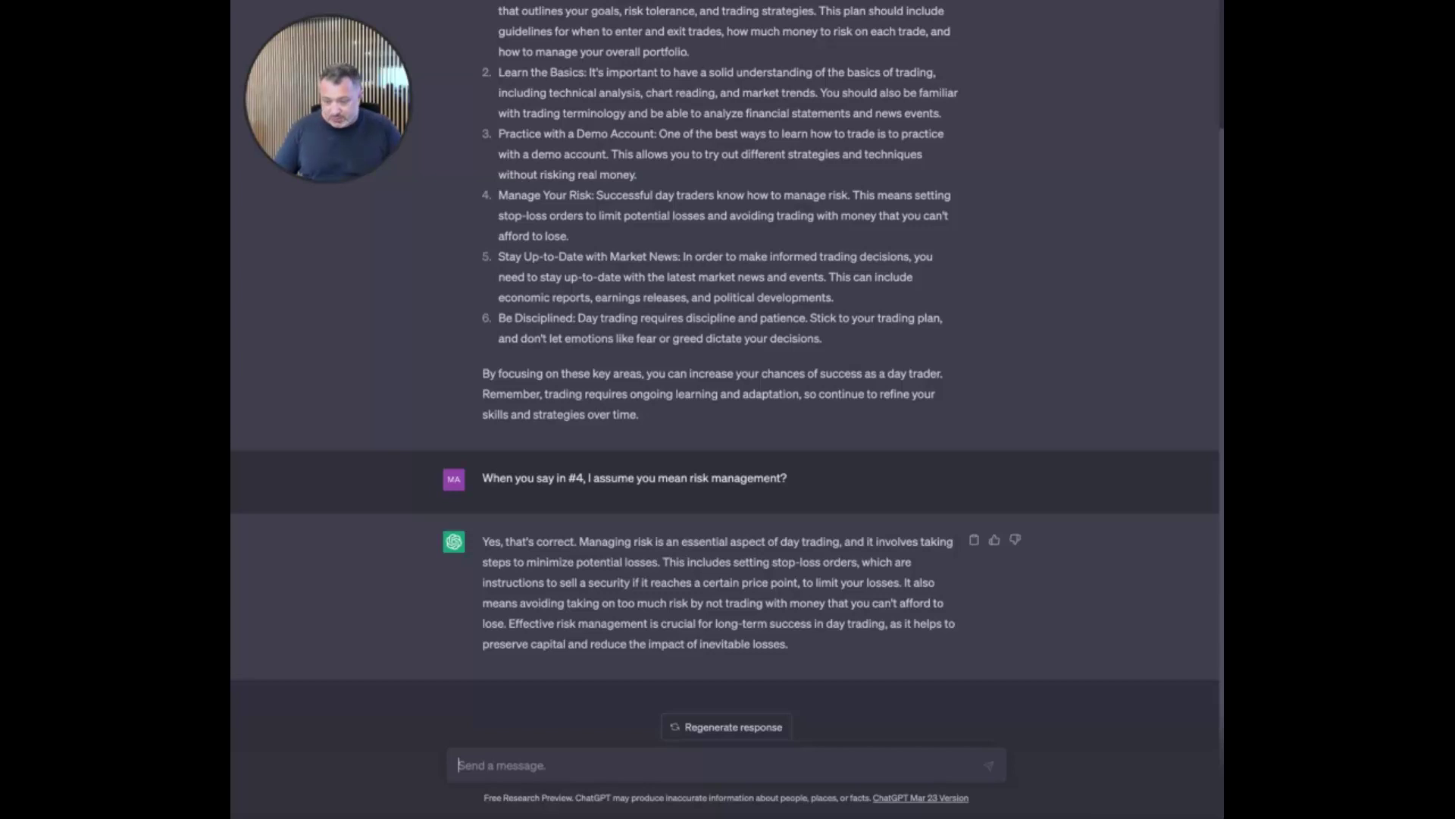
Ask the chatbot "How do professional traders manage risk?"
type("How")
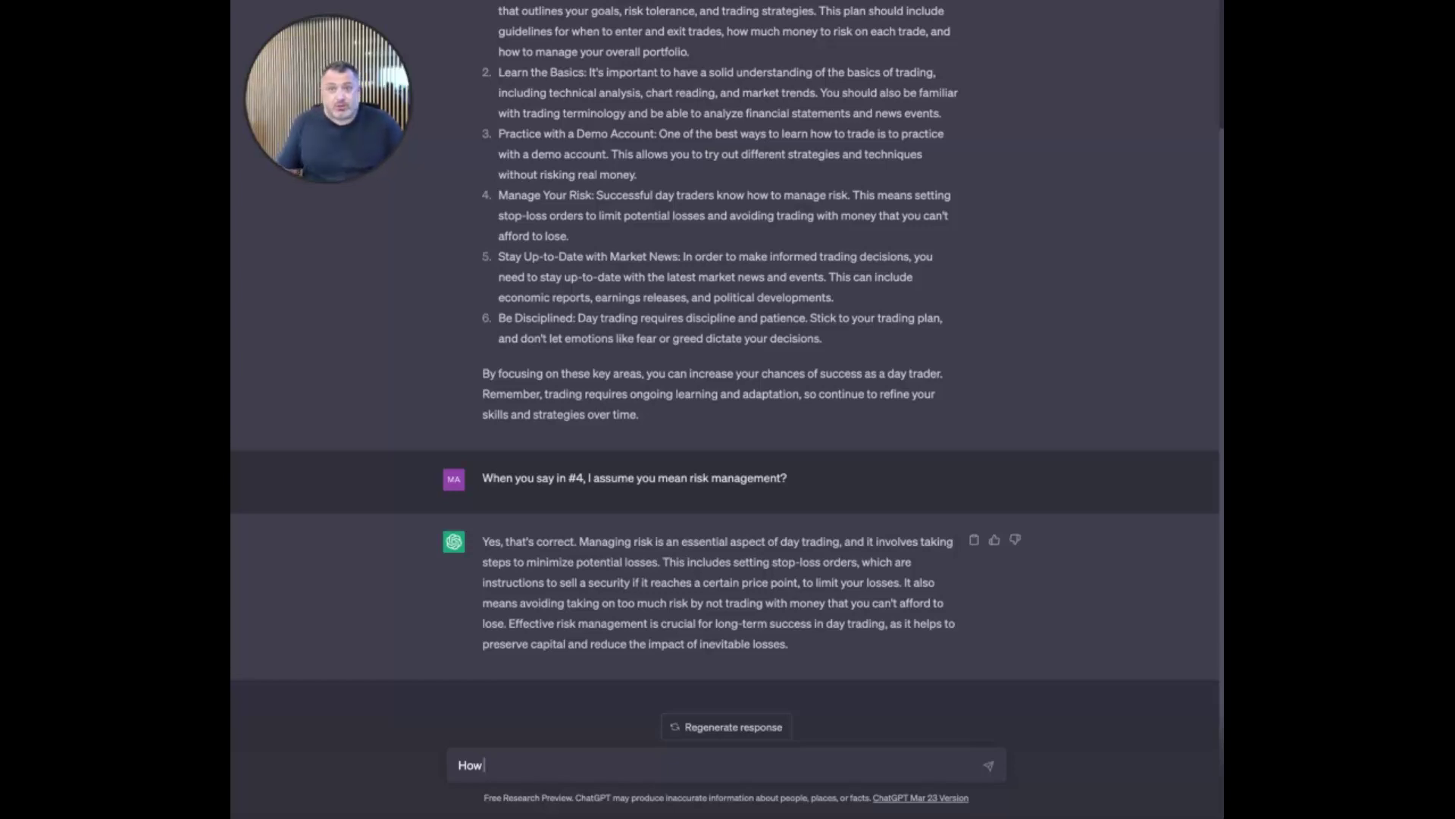
type("do pro")
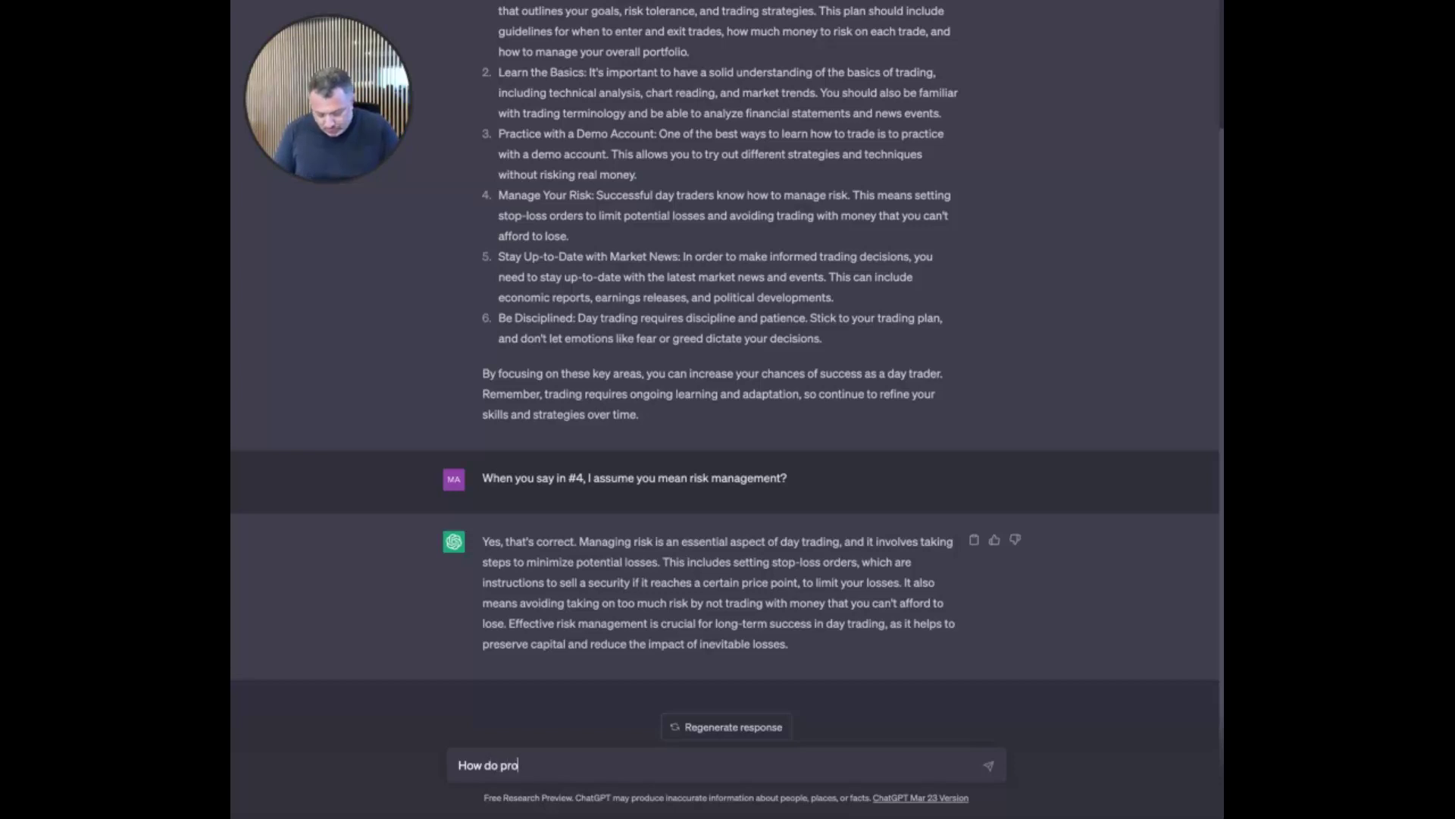
type("fessional t")
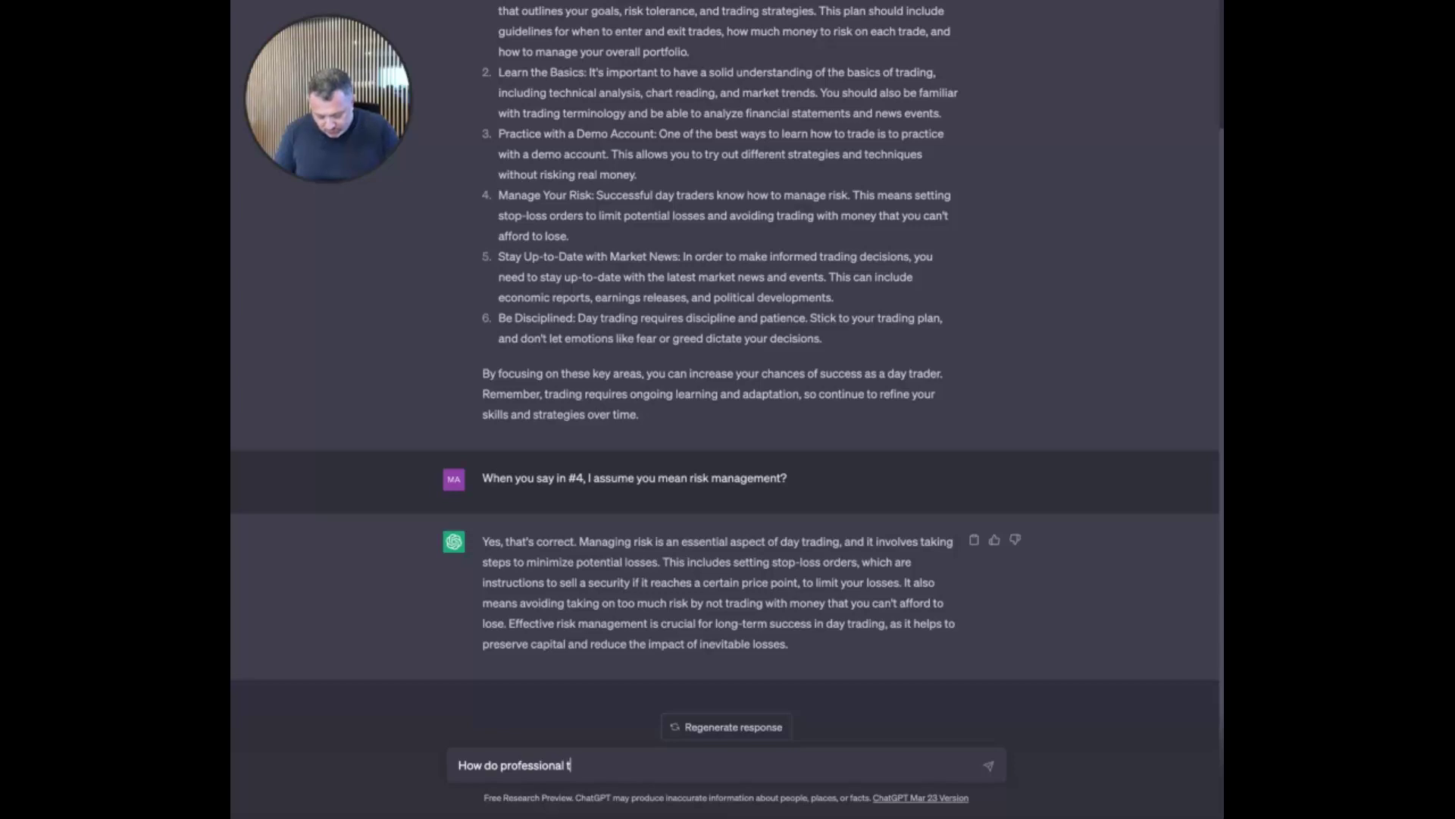
type("raders manage risk?")
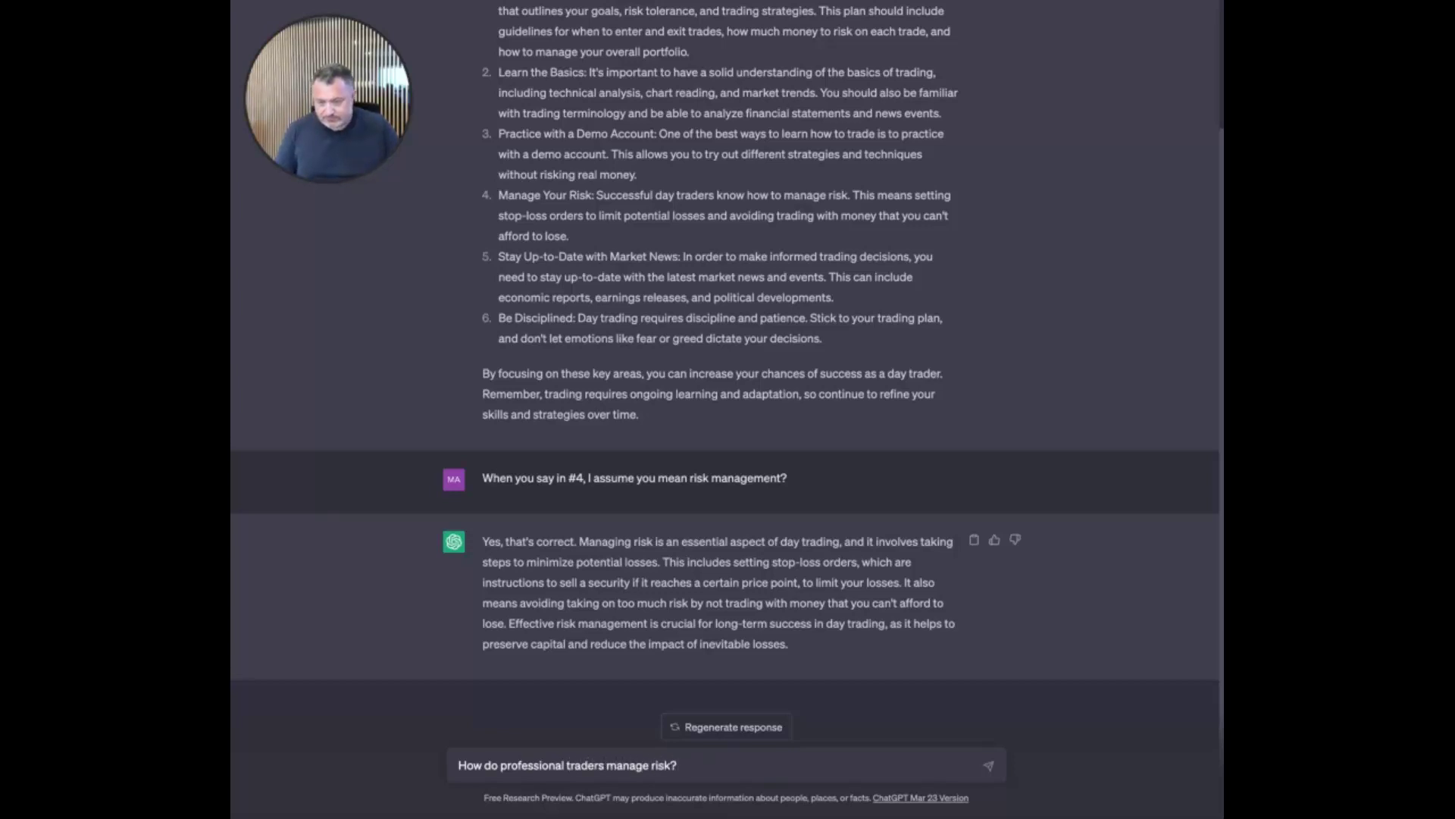
key("Return")
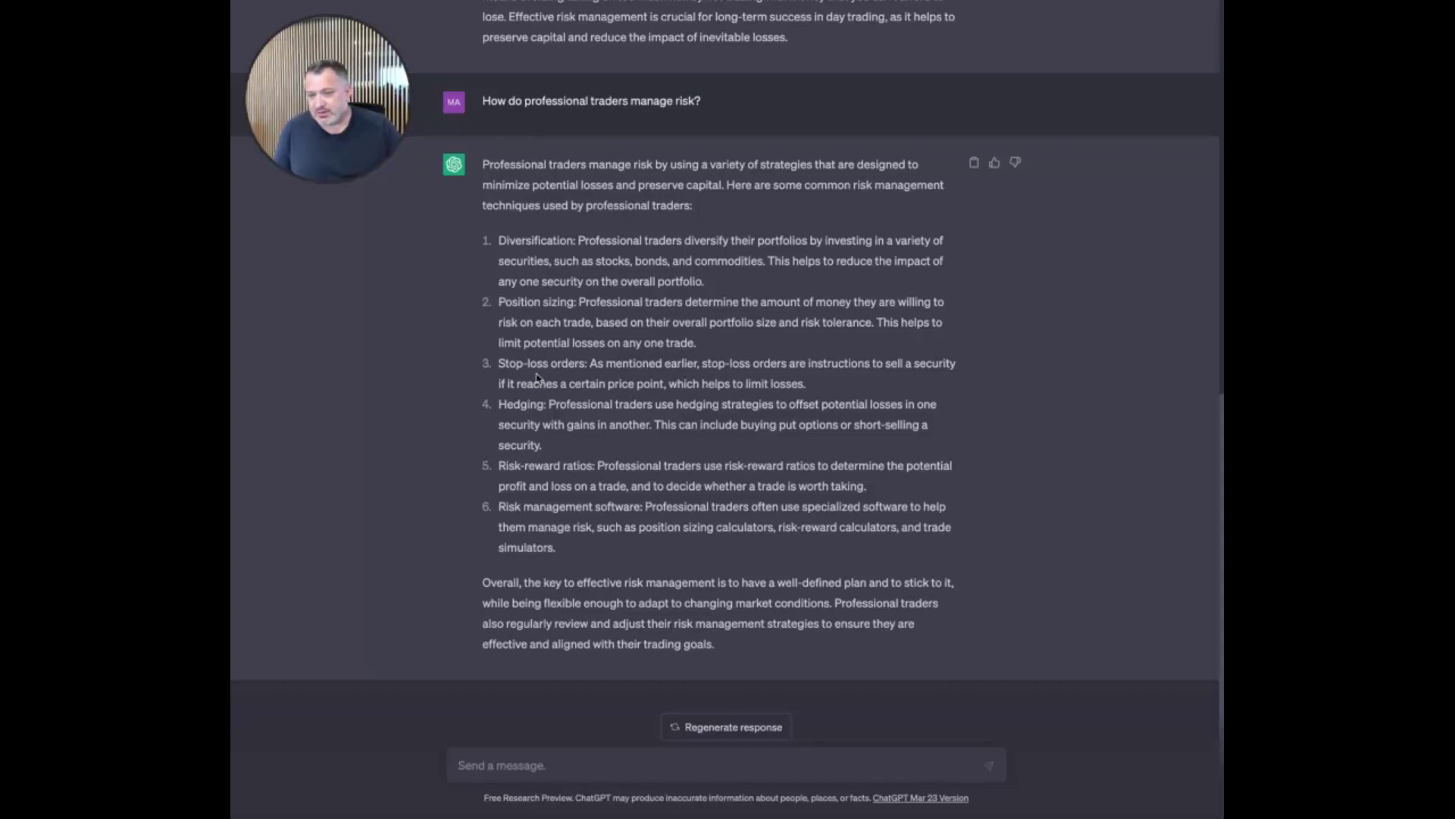
Send the message "In the past, I avoided stop-losses. Was it a mistake?"
left_click(570, 764)
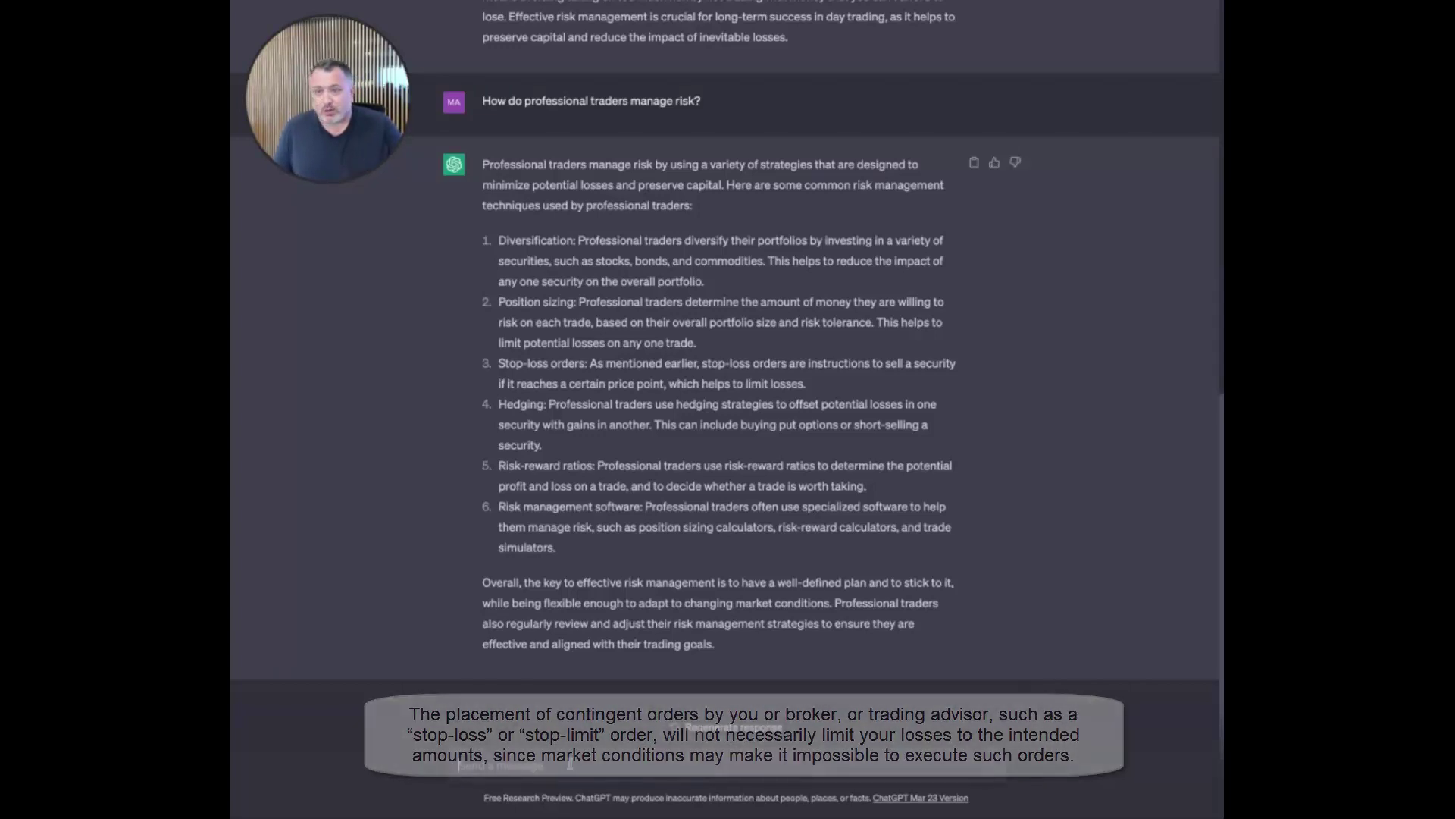
type("In")
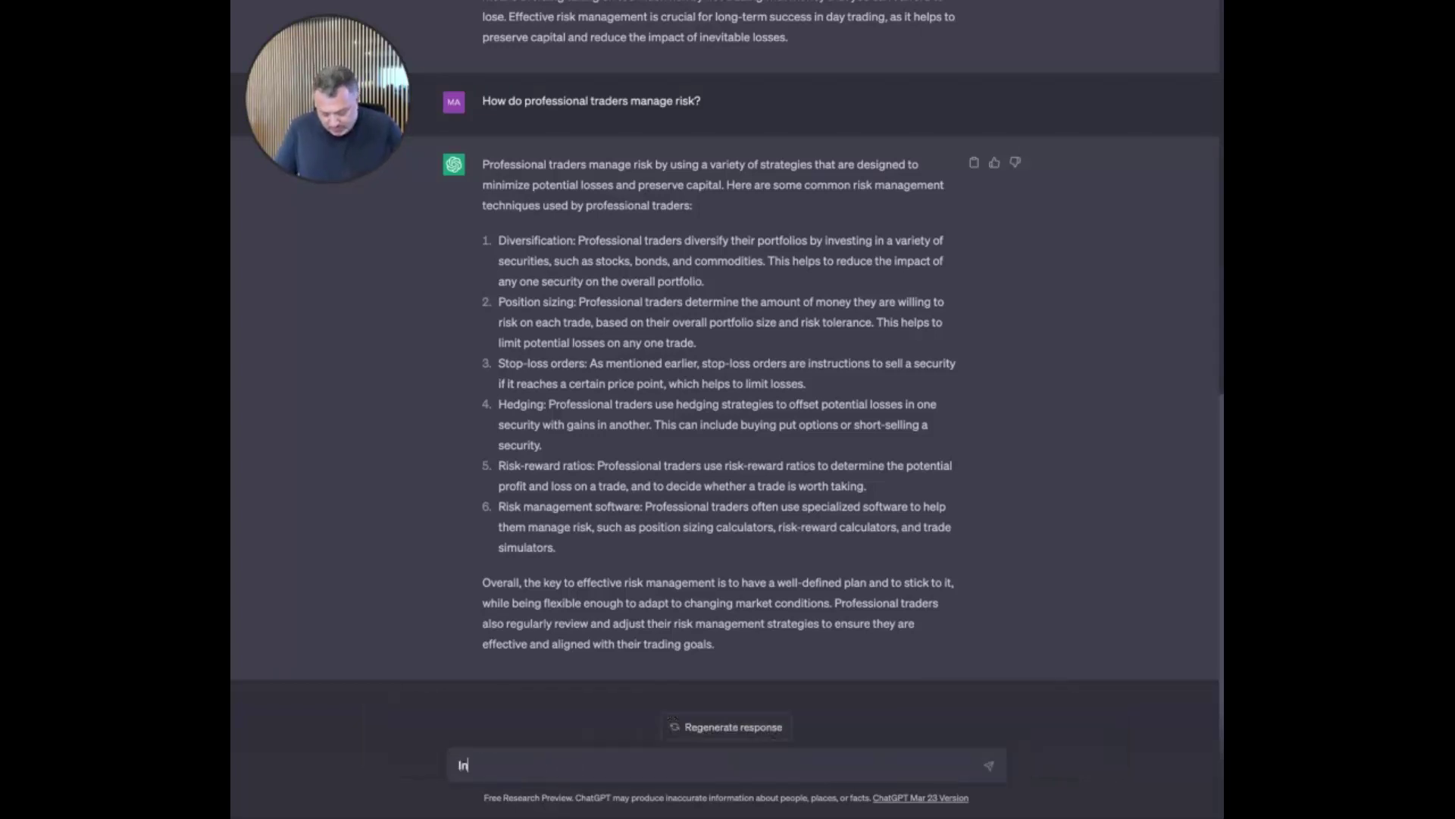
type(" the pas")
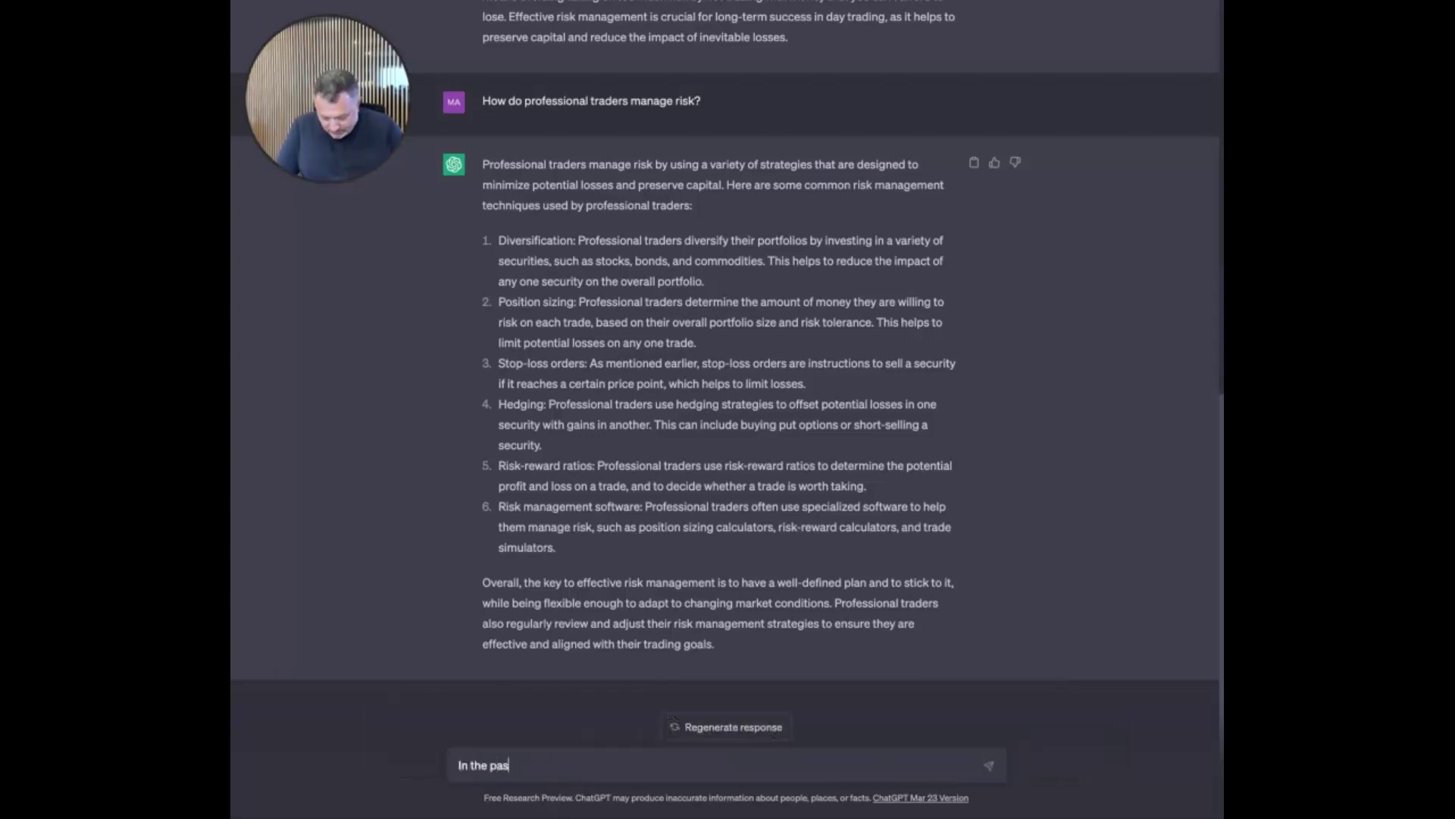
type("t, I av")
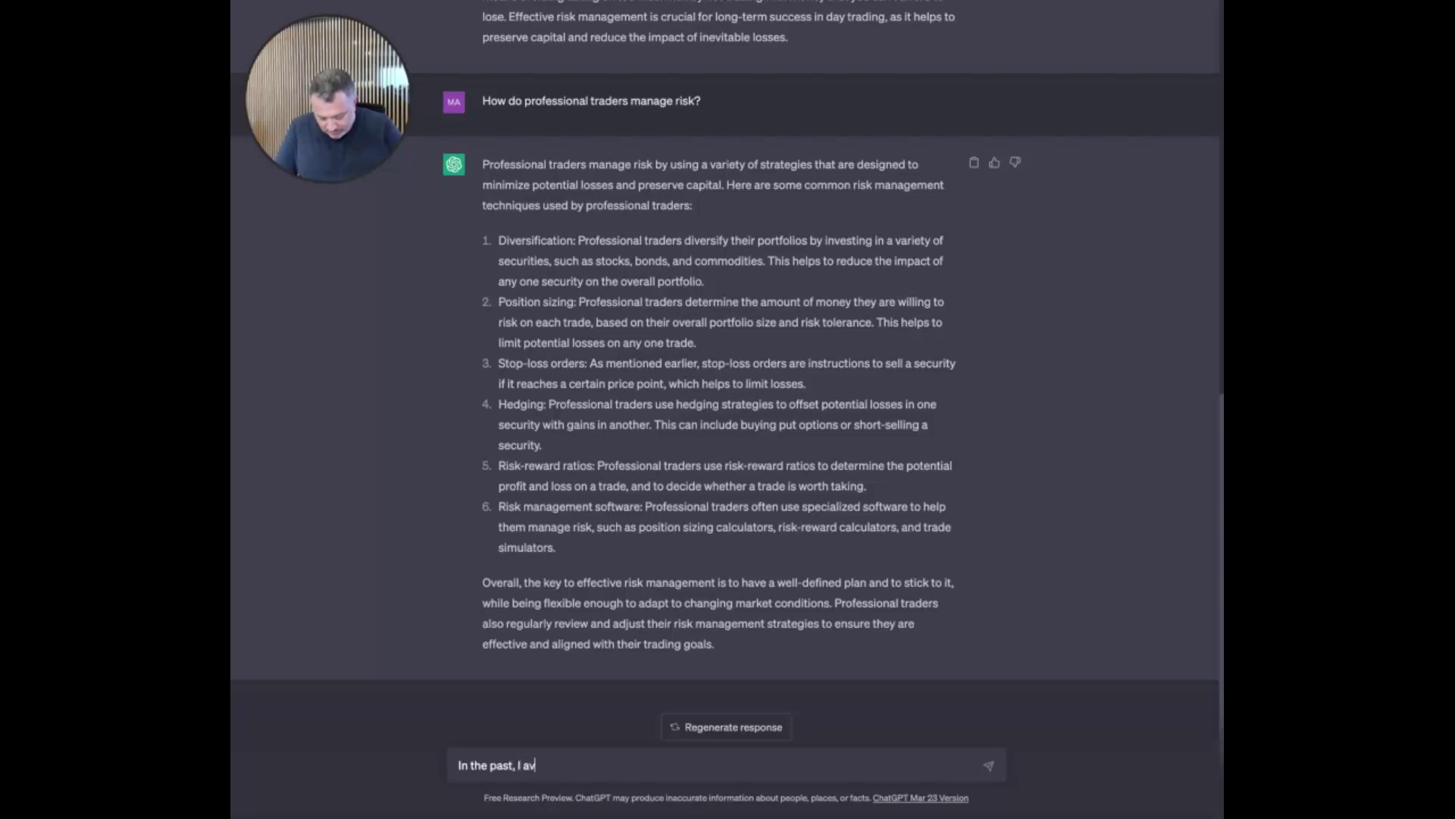
type("oided stop-loss")
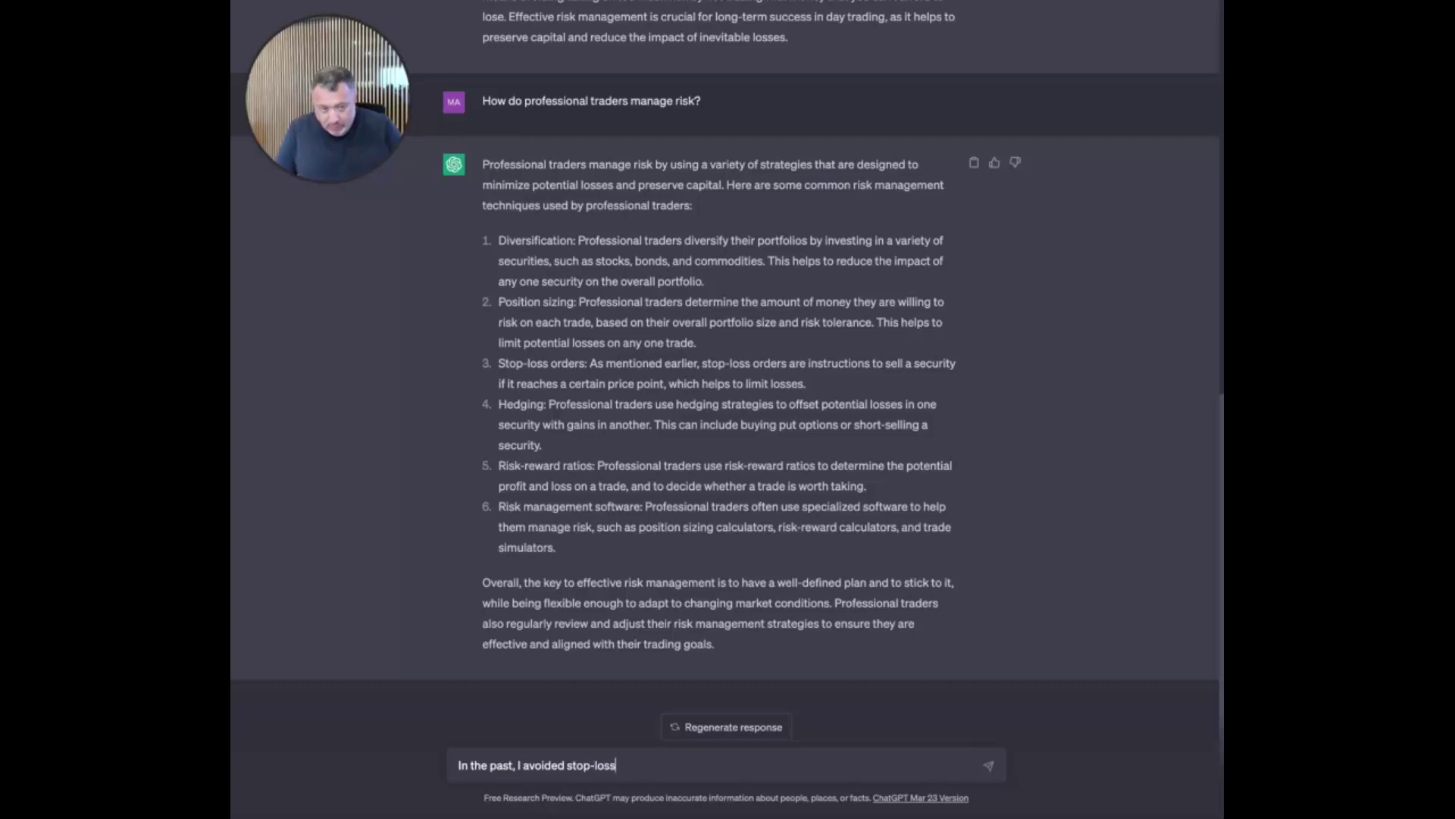
type("es. Wa")
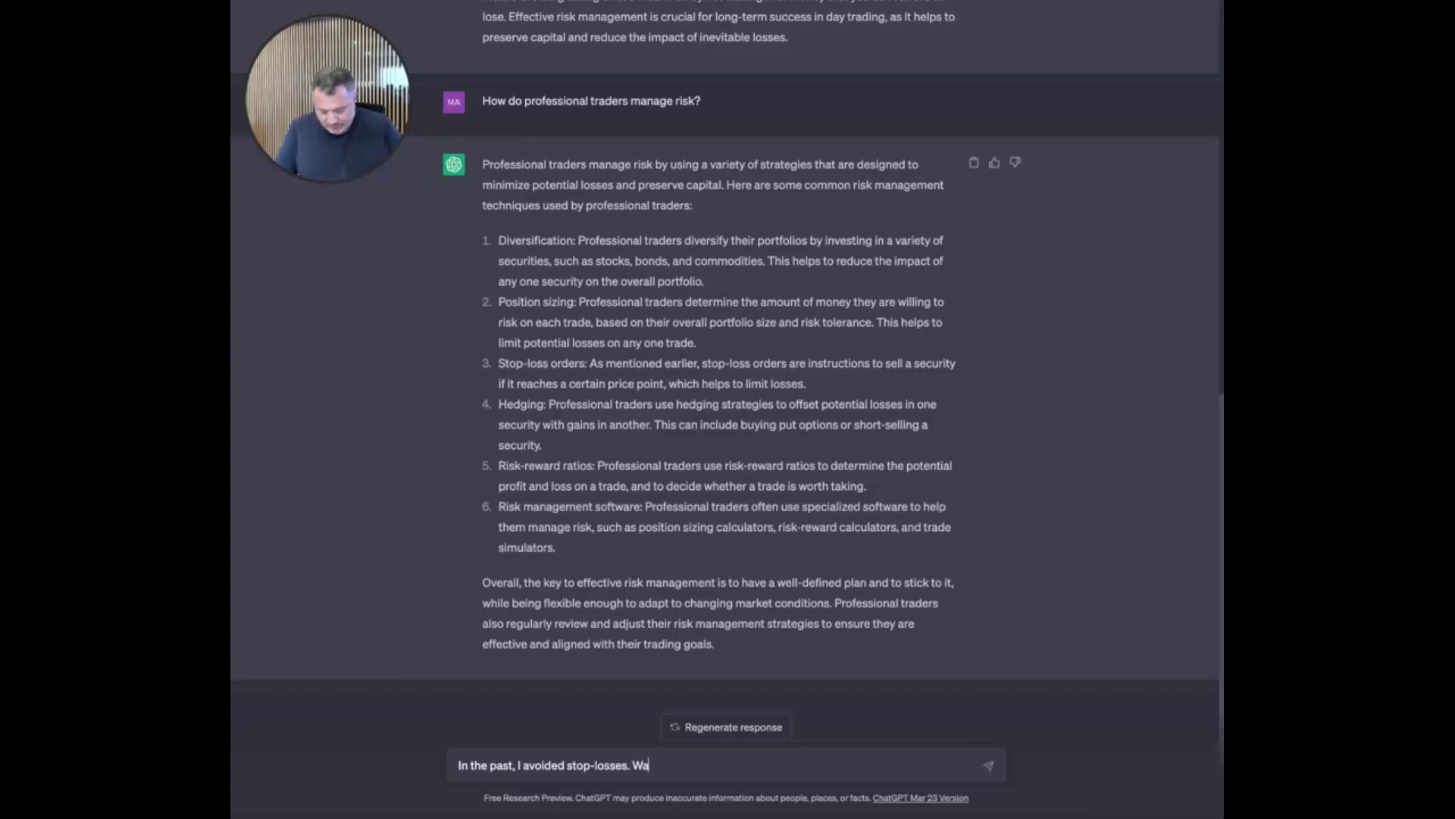
type("s it a m")
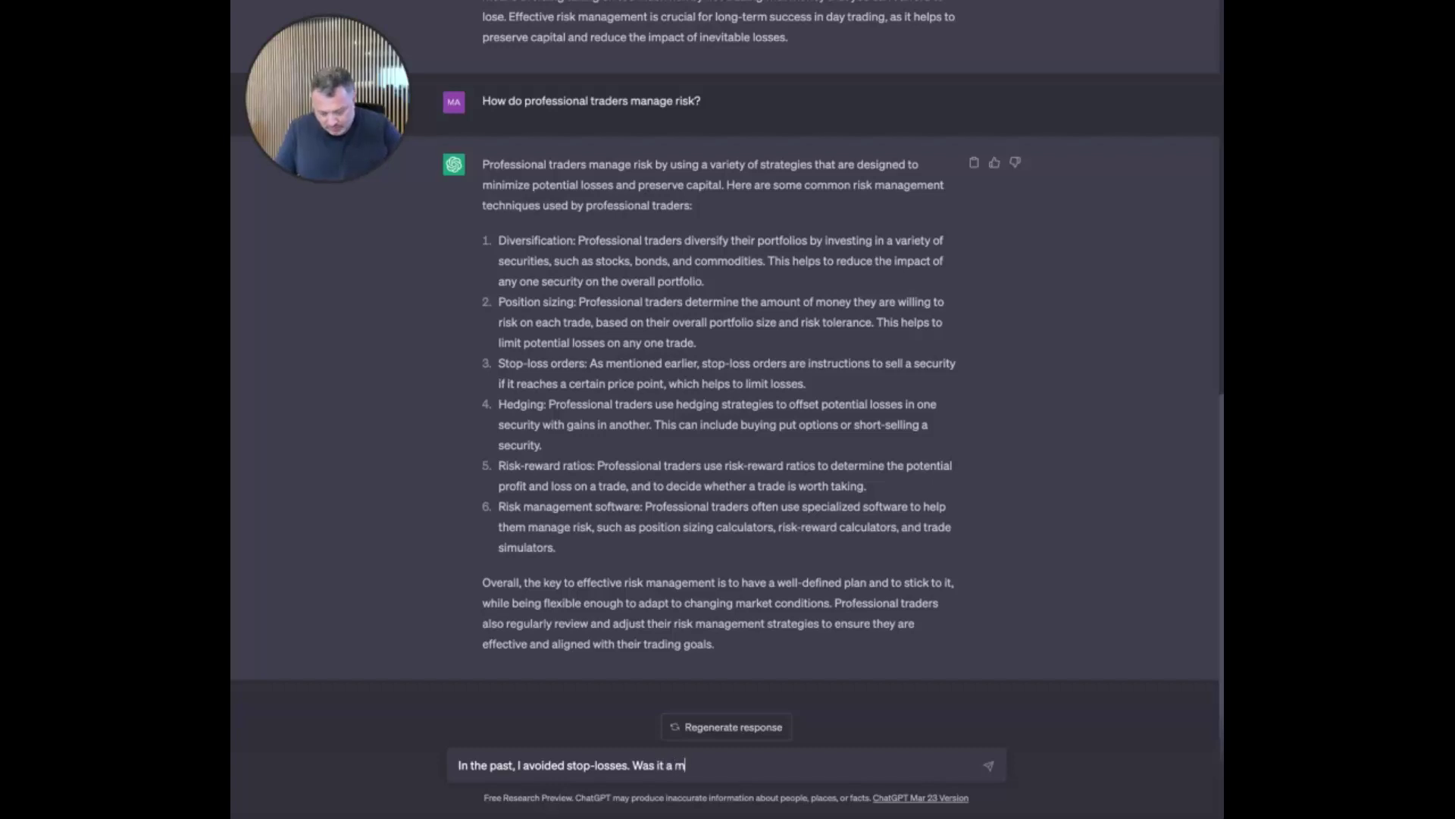
type("istake?")
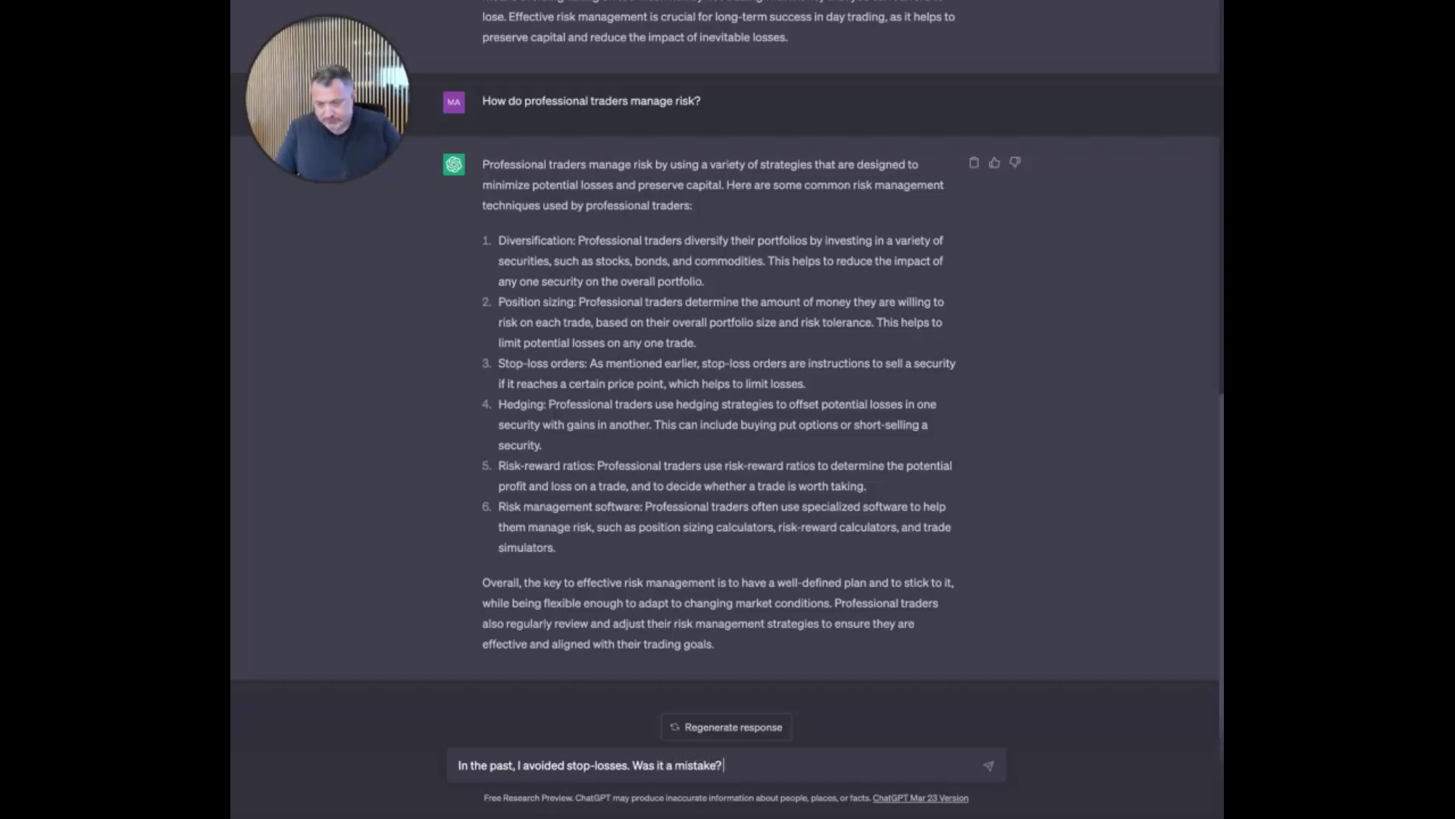
key("Return")
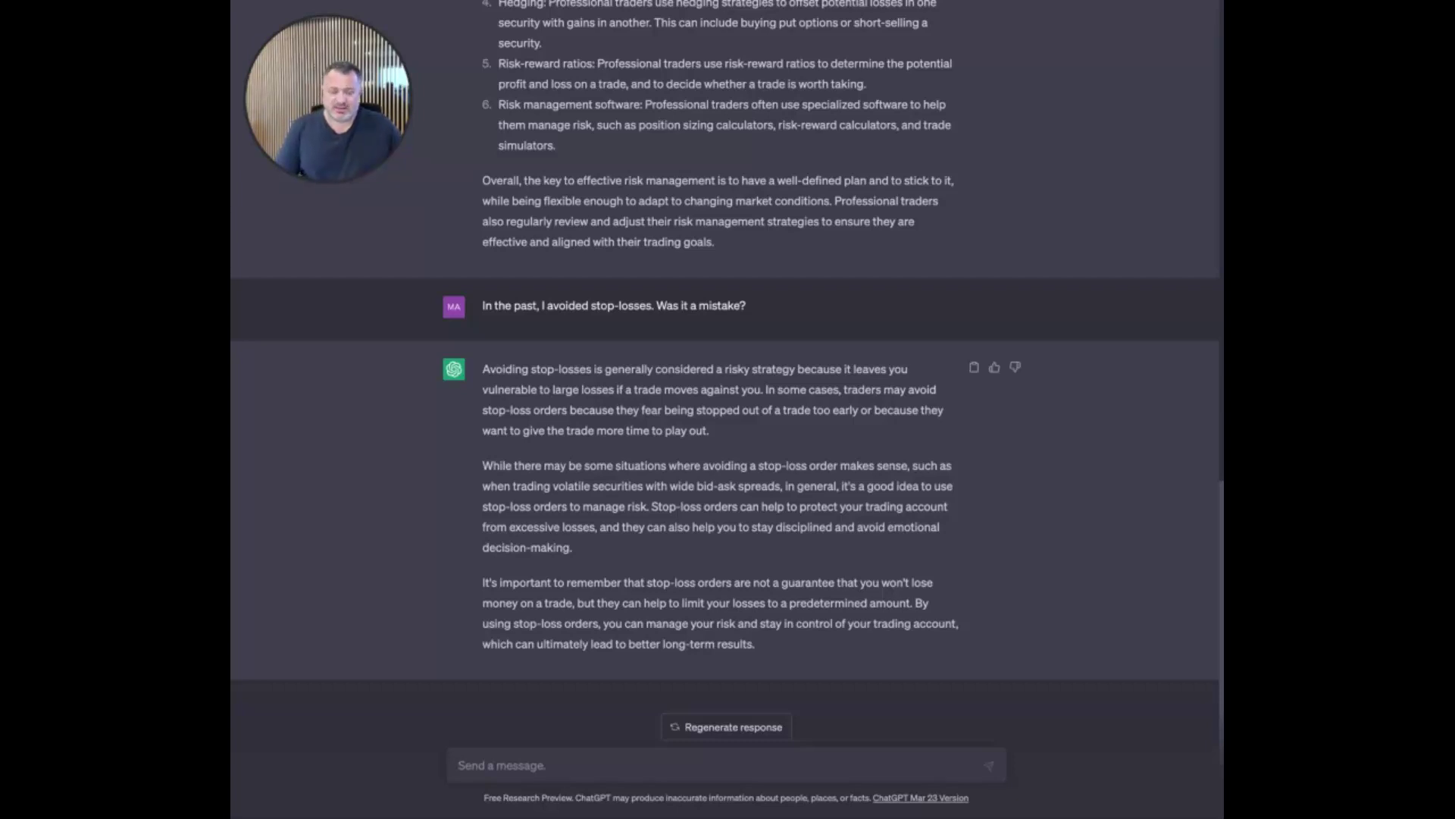
Send the message "in the past, I used to switch from one method to another."
type("in the past")
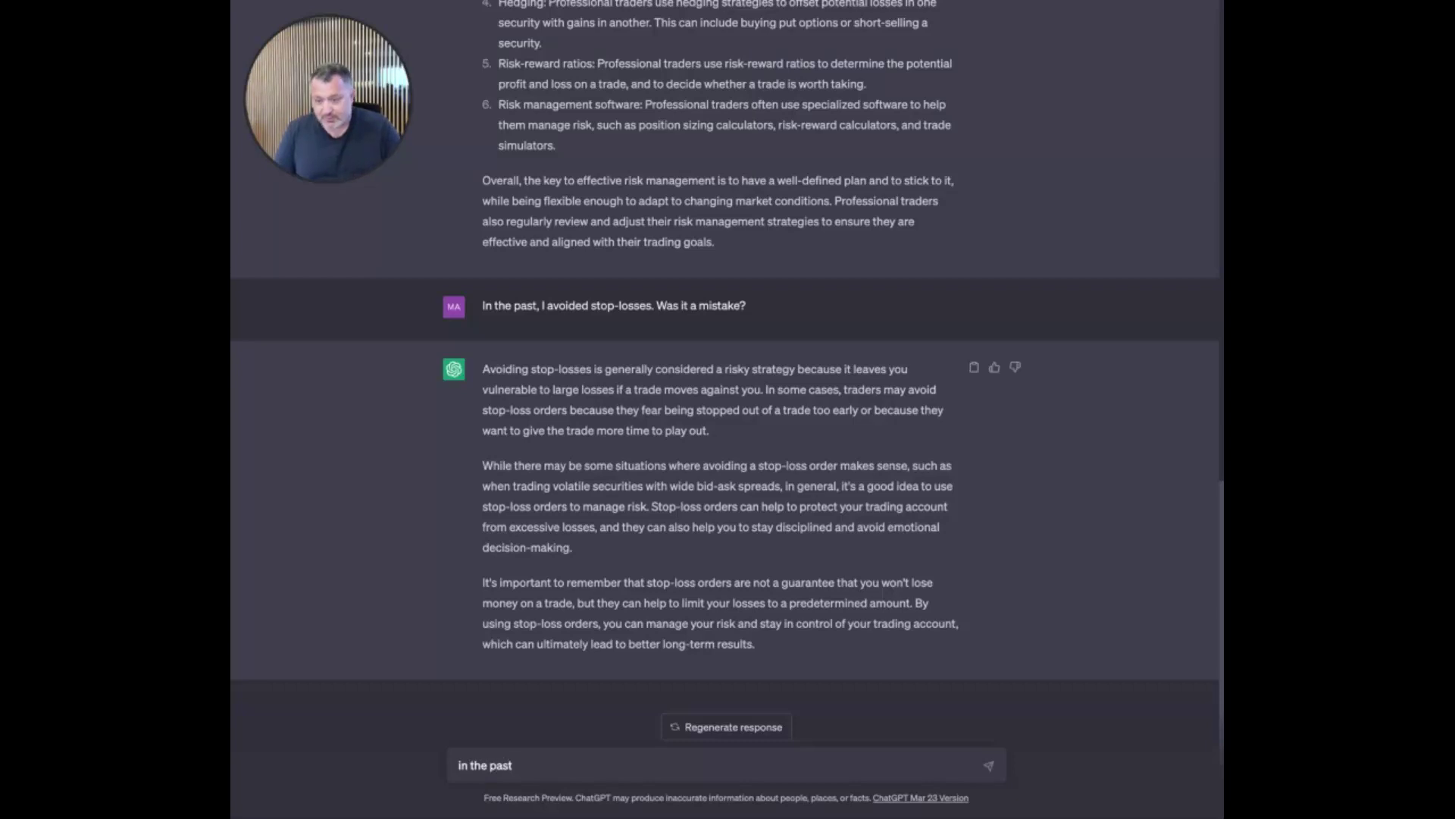
type(", I us")
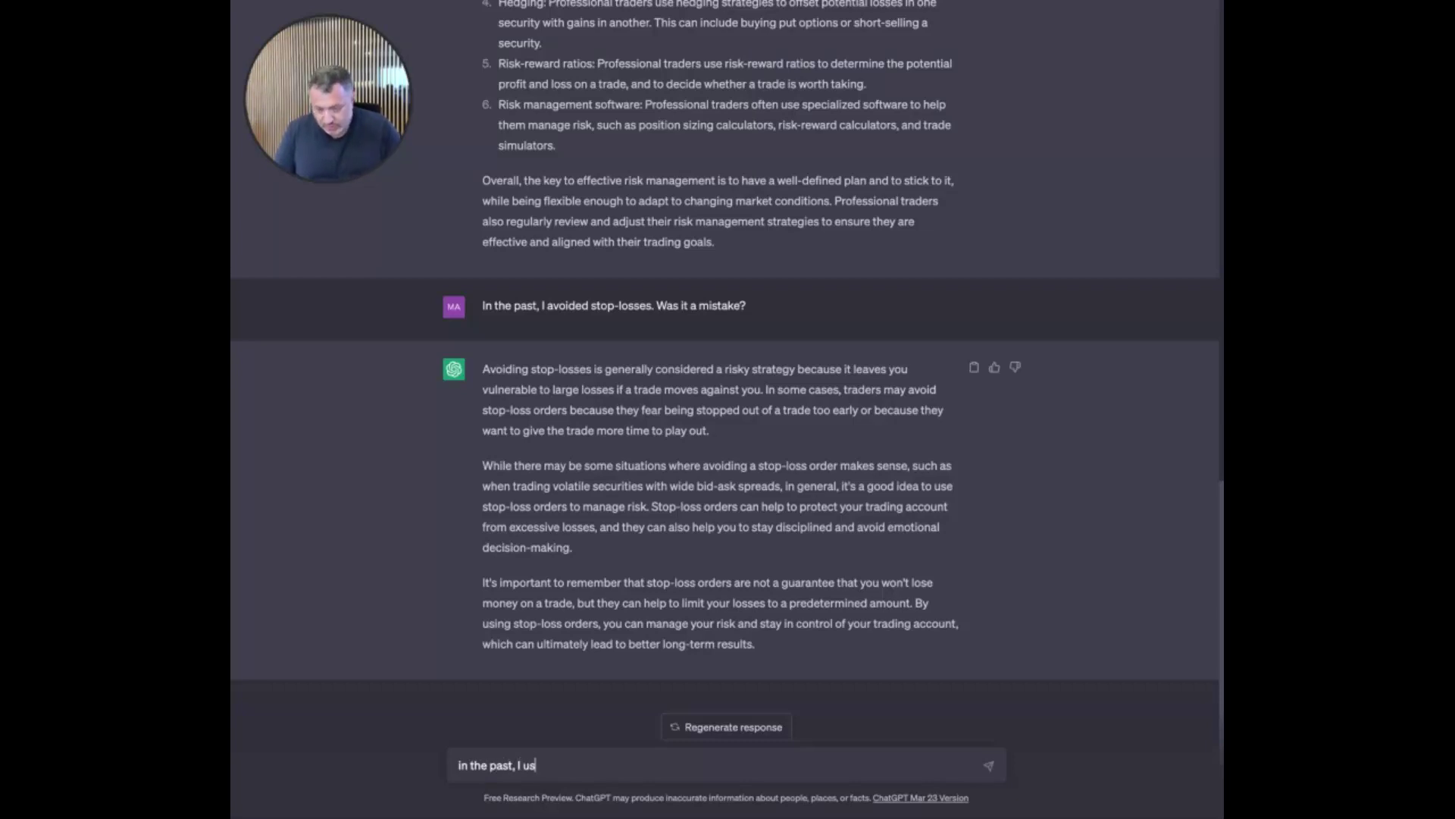
key("BackSpace")
type("sed")
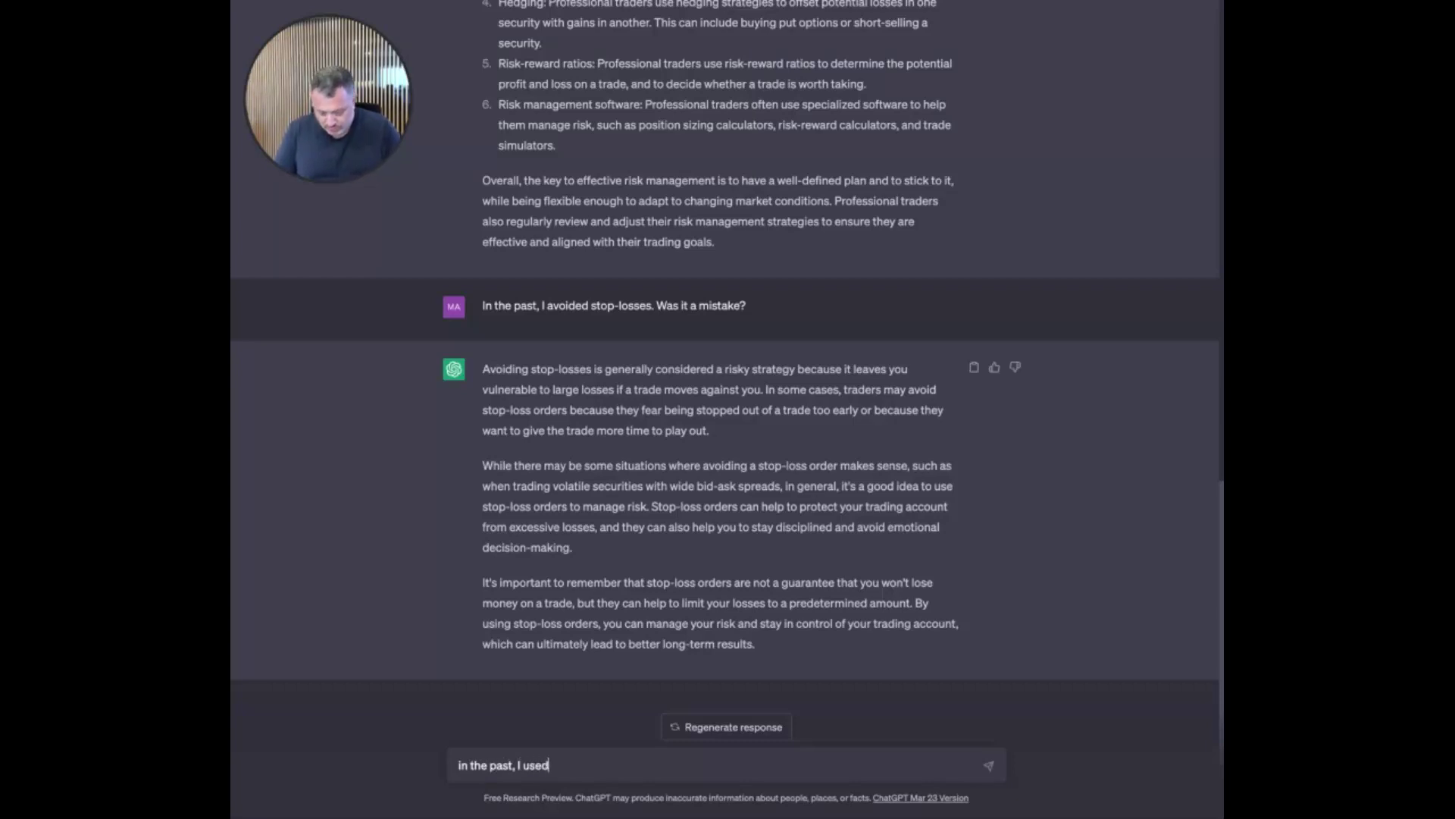
type(" to switch ")
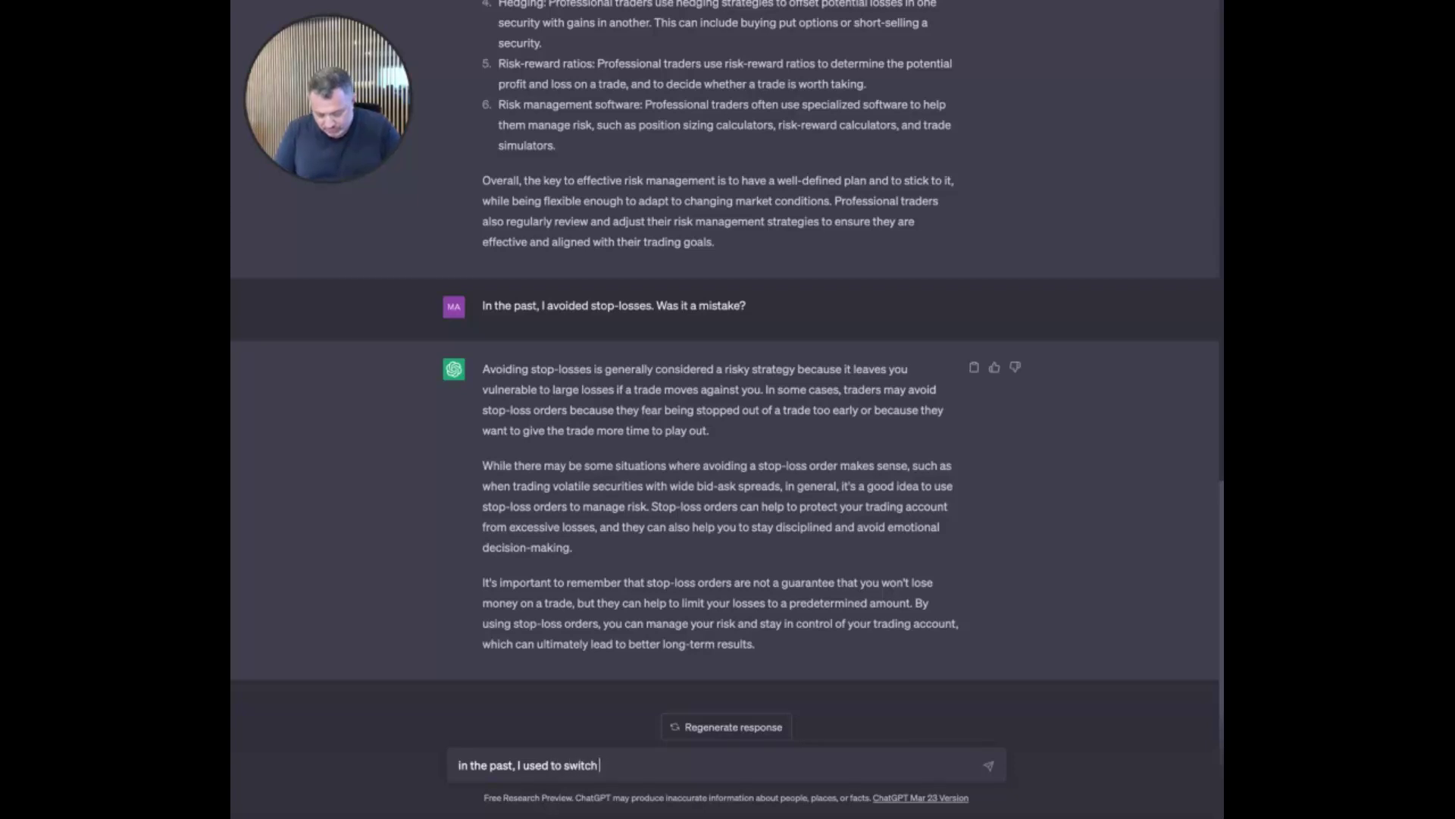
type("from one method to anotehr,")
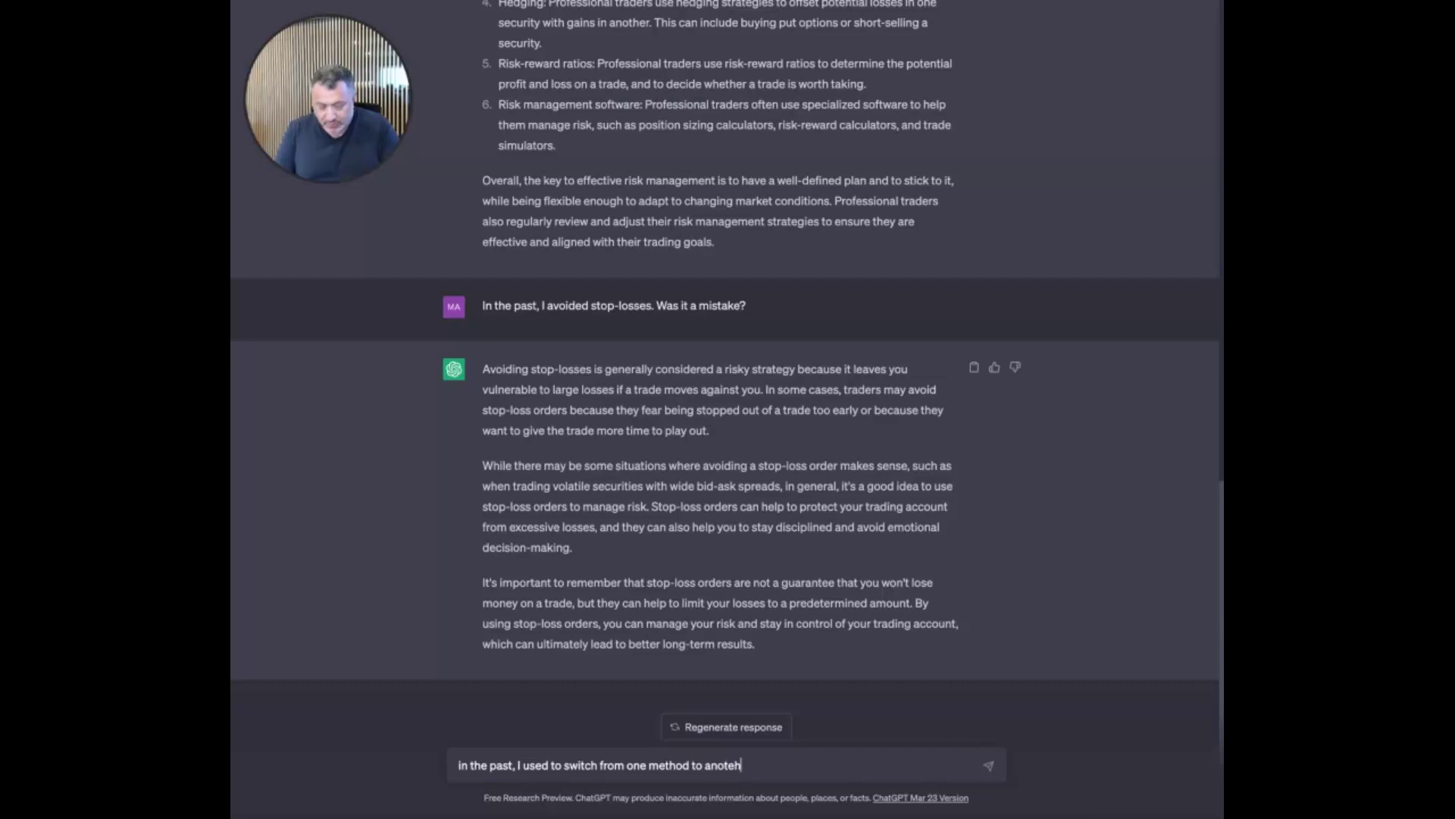
key("BackSpace")
key("BackSpace")
key("BackSpace")
key("BackSpace")
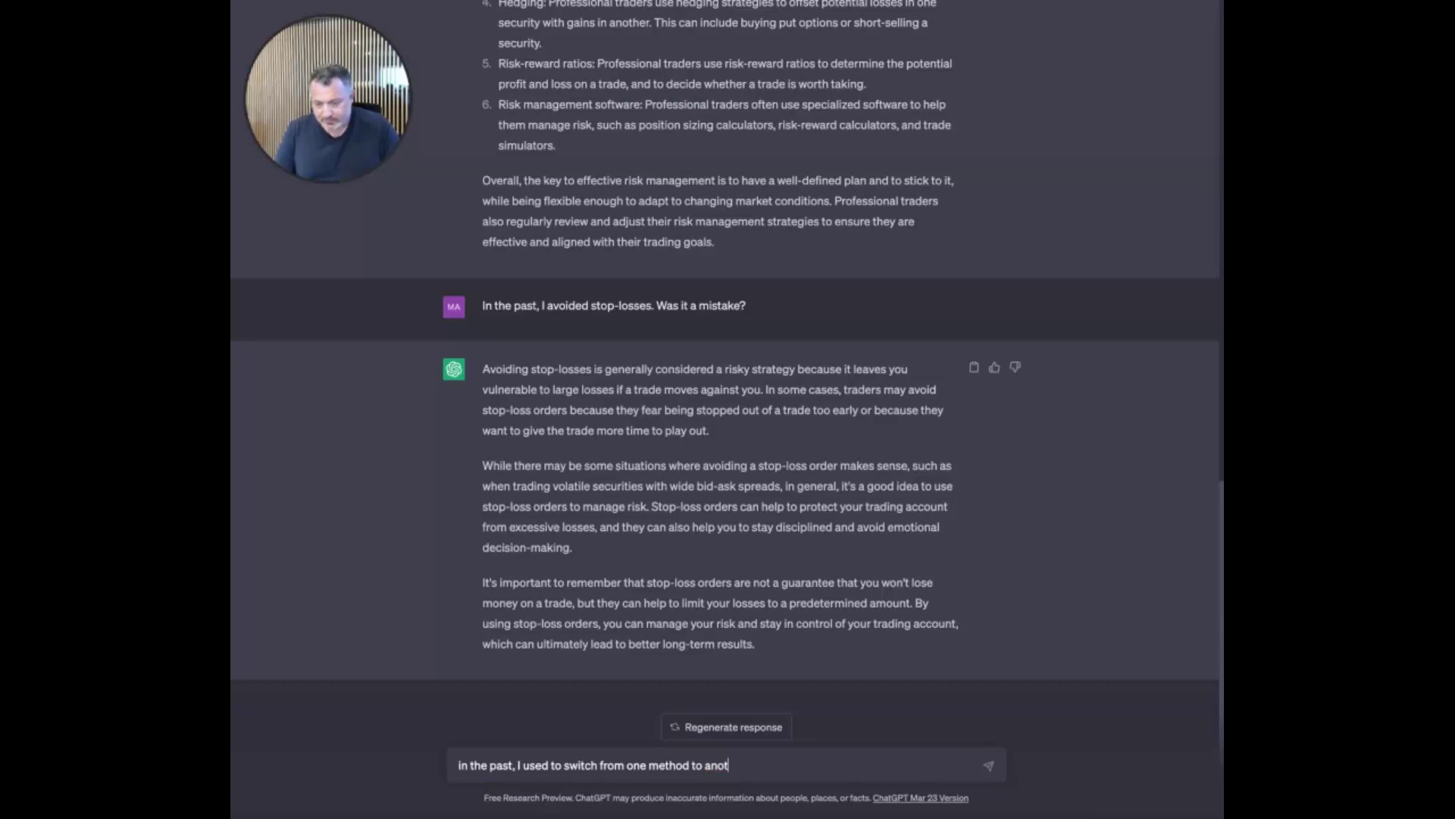
type("her.")
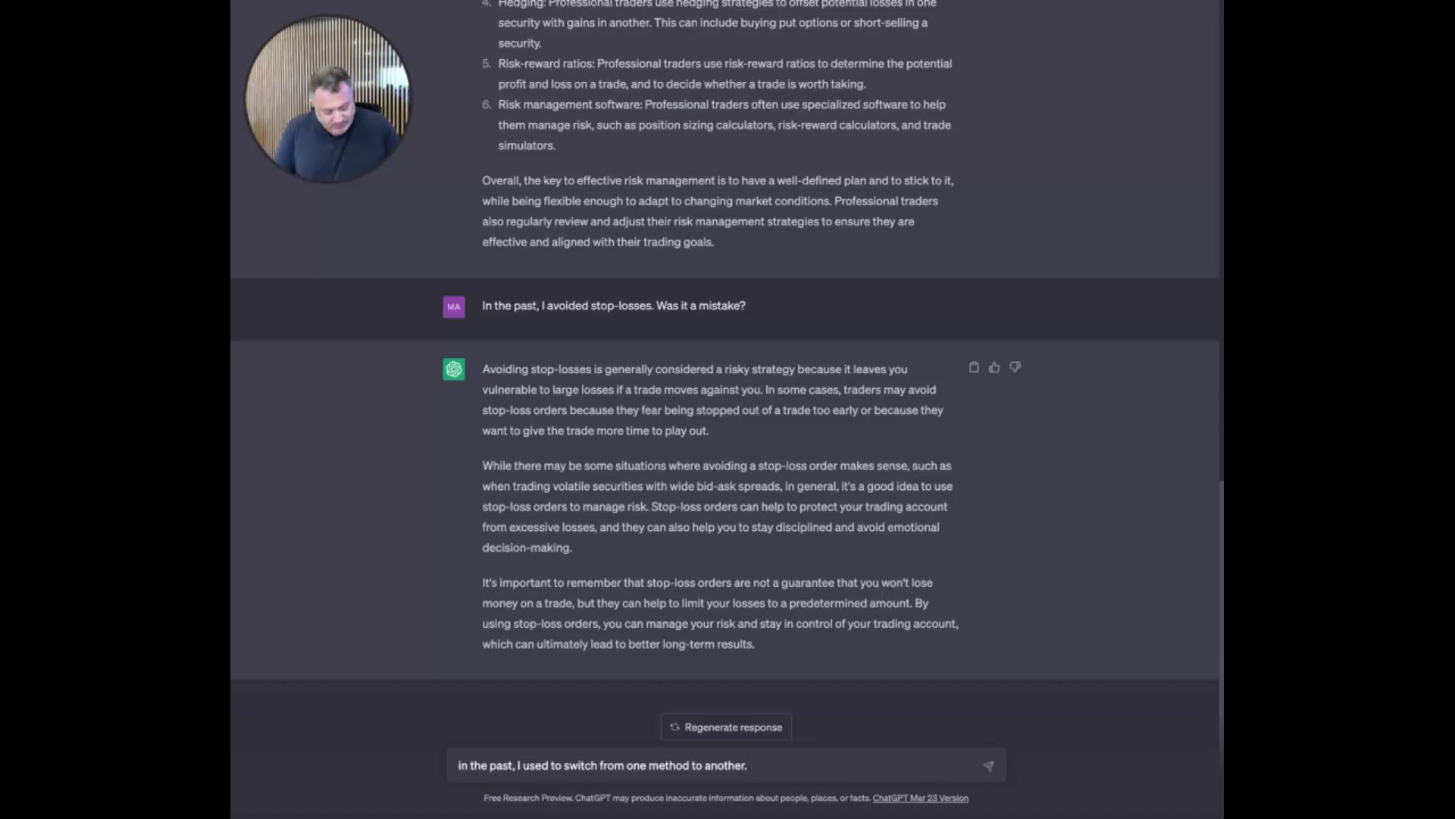
key("Return")
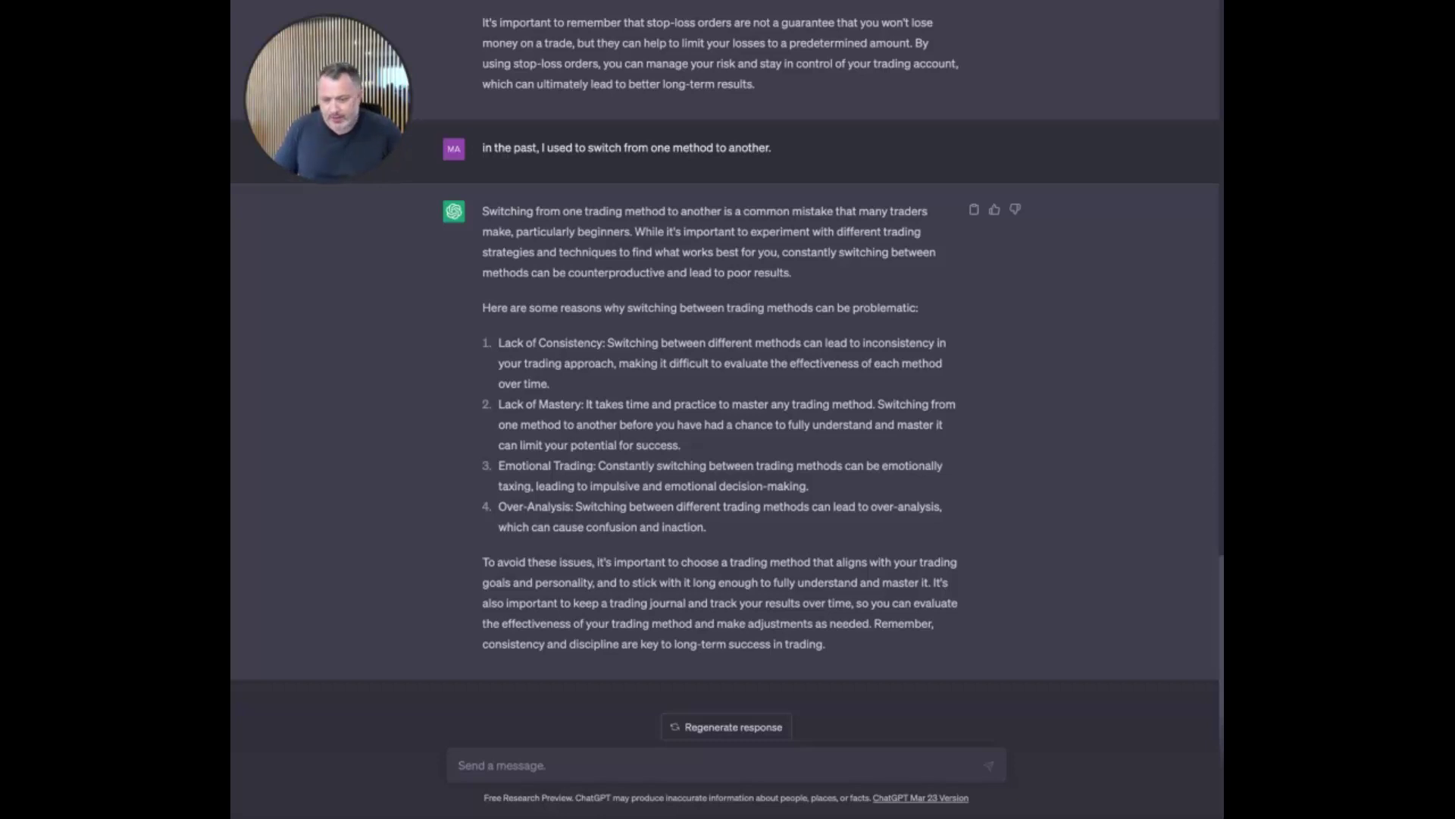
Send the message "I am trying to come back to day trading futures again. What three indicators you recommend I focus on?"
type("I am trying to come back to ")
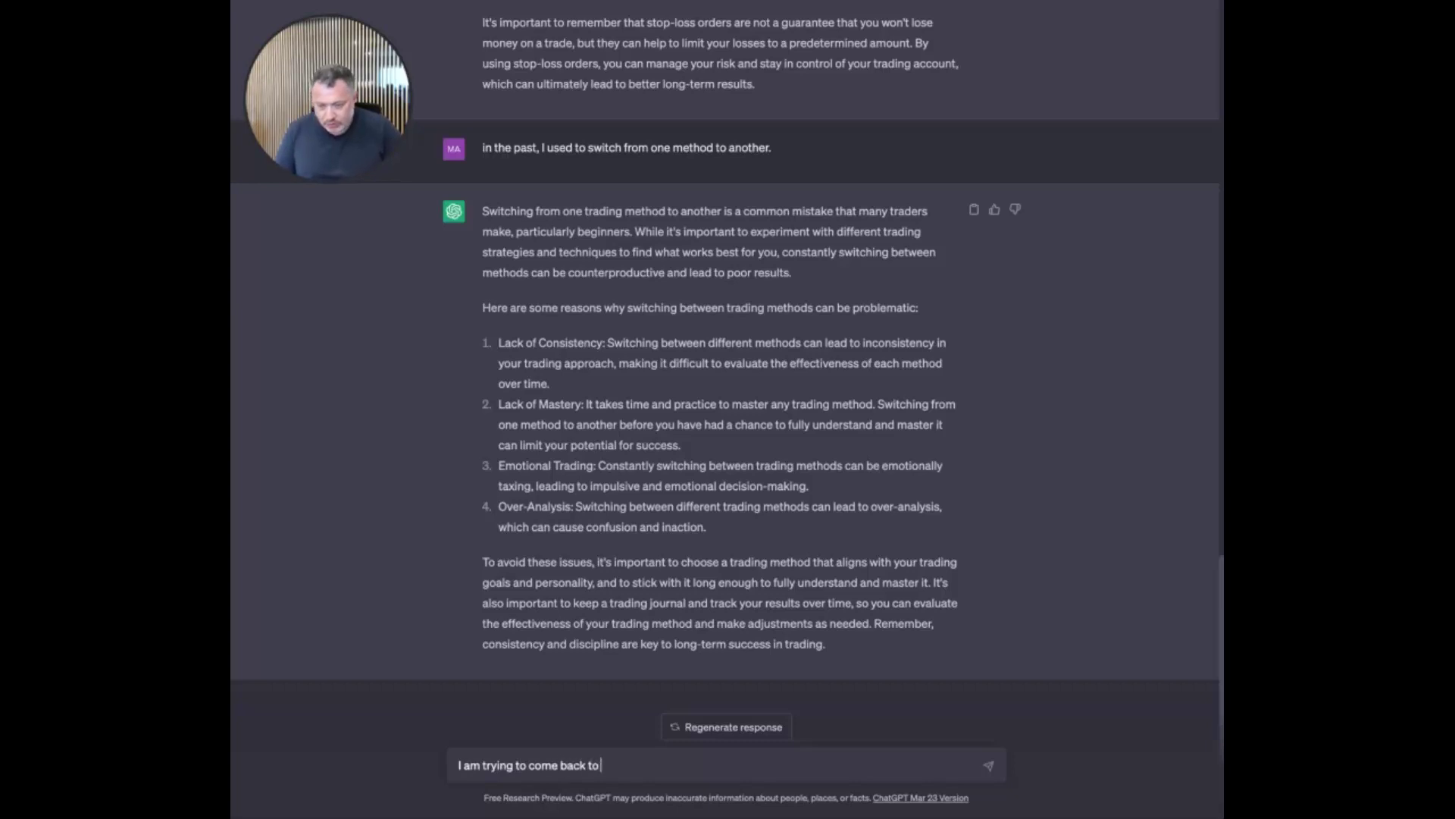
type("day tra")
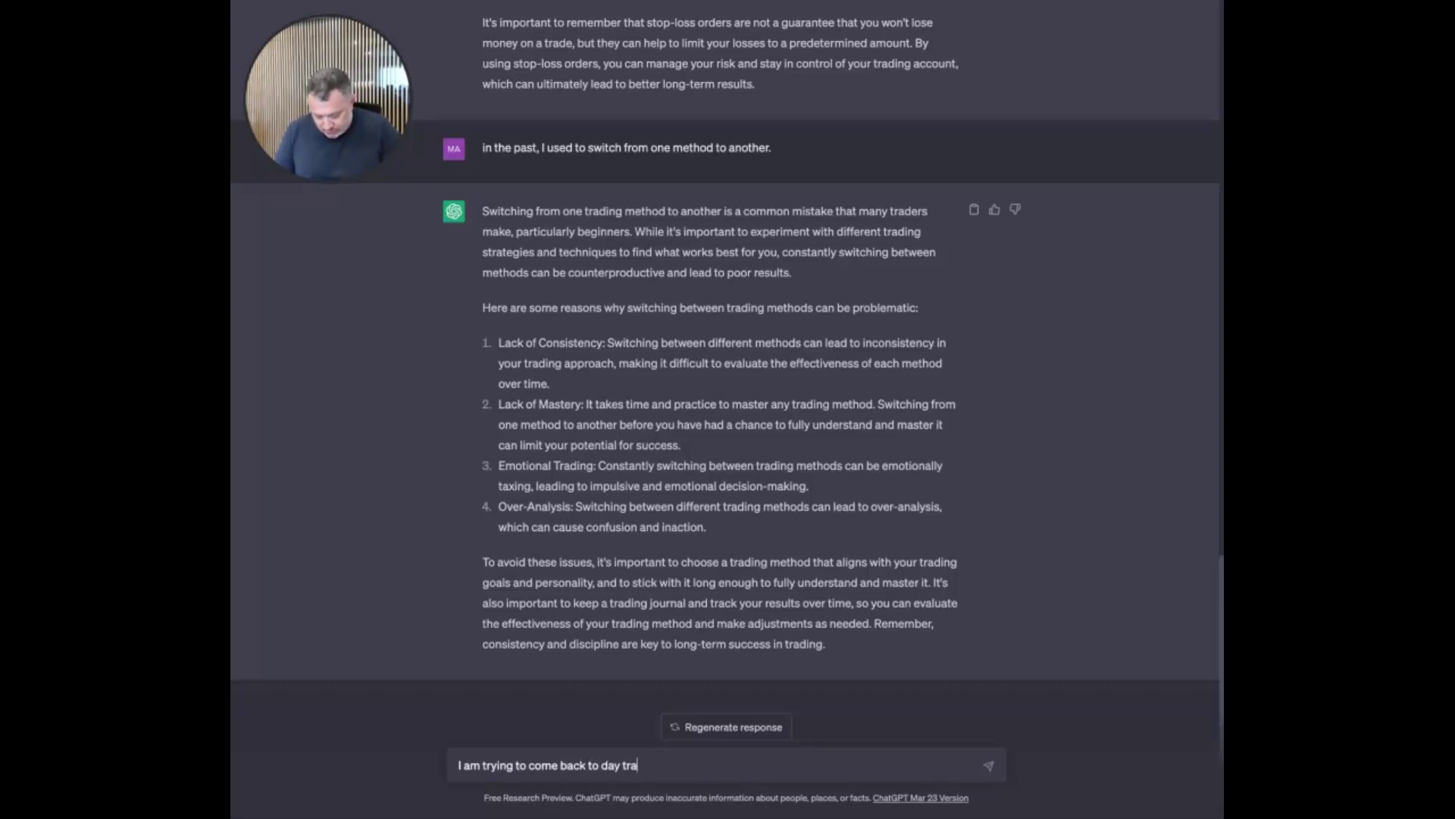
type("ding future")
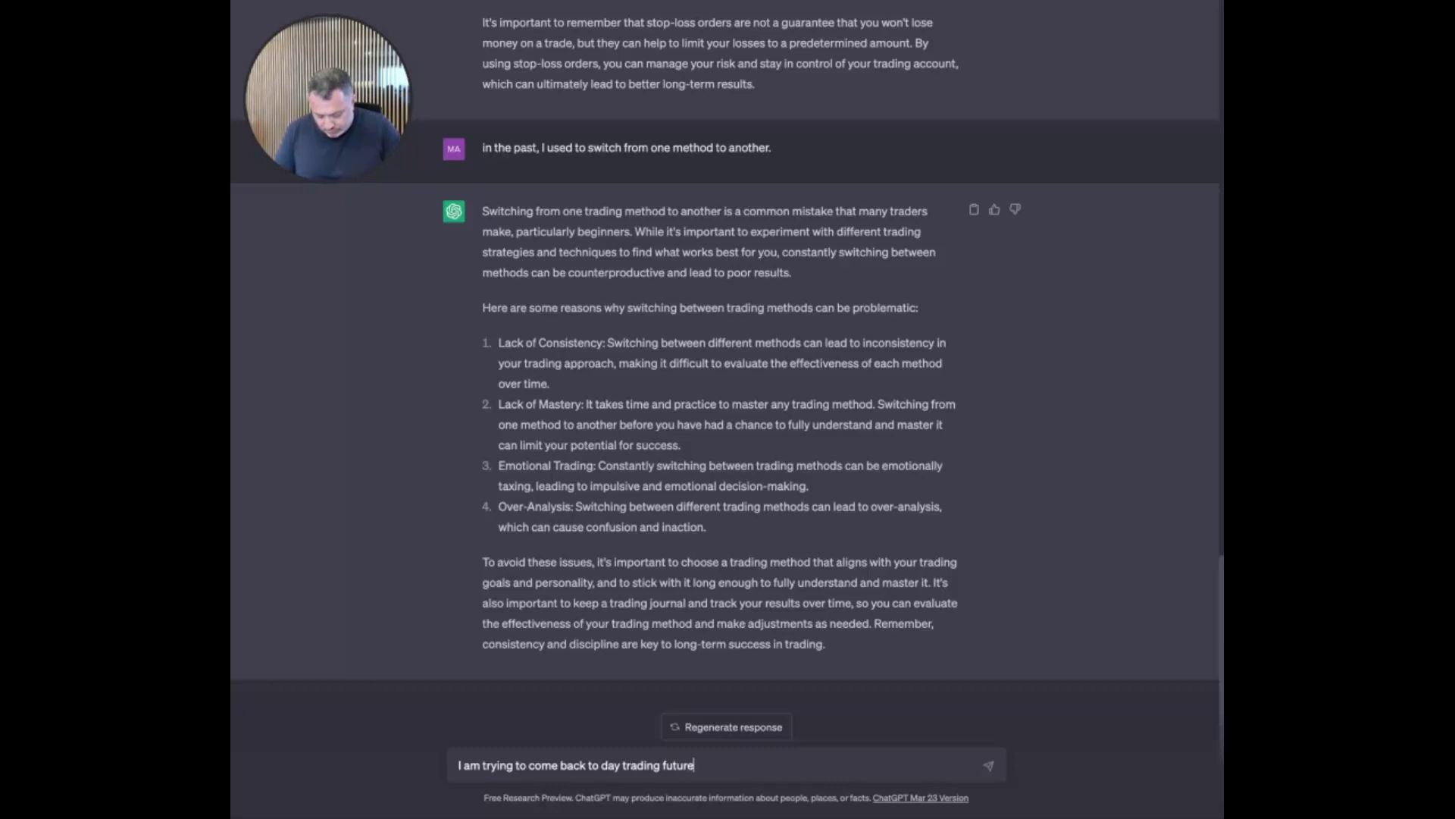
type("s afgain")
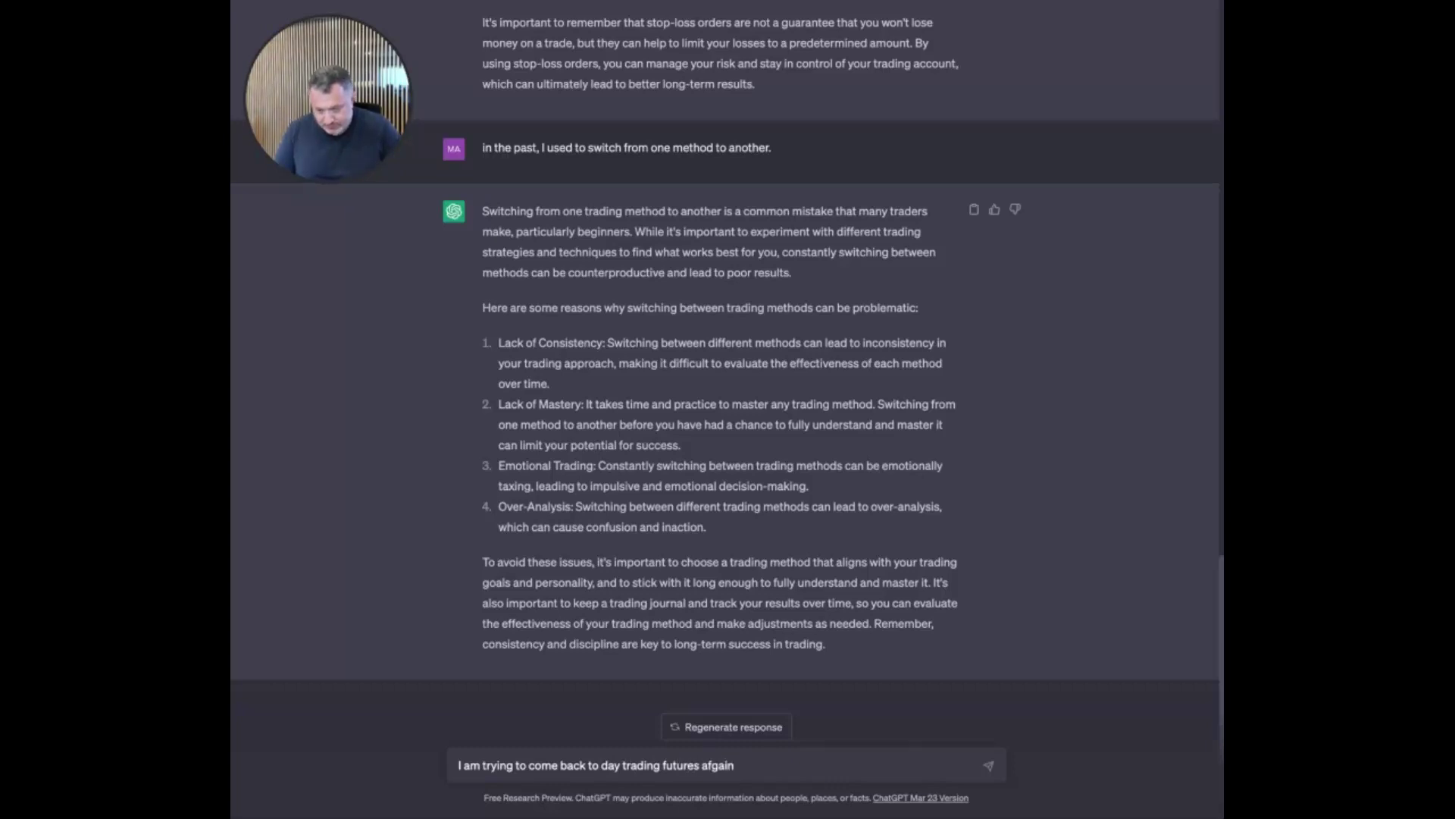
key("BackSpace")
key("BackSpace")
key("BackSpace")
key("BackSpace")
key("BackSpace")
type("ga")
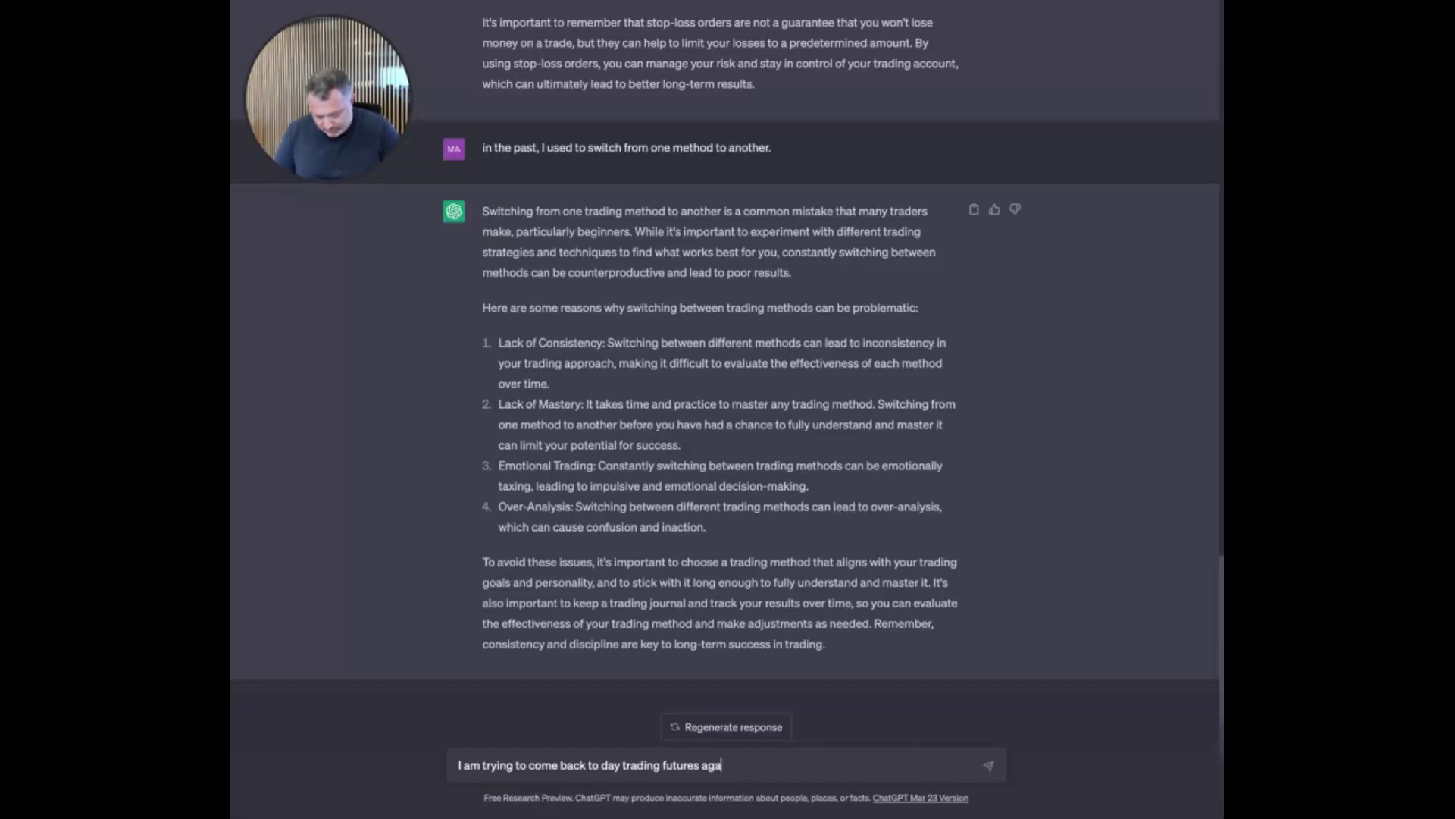
type("in. What three ")
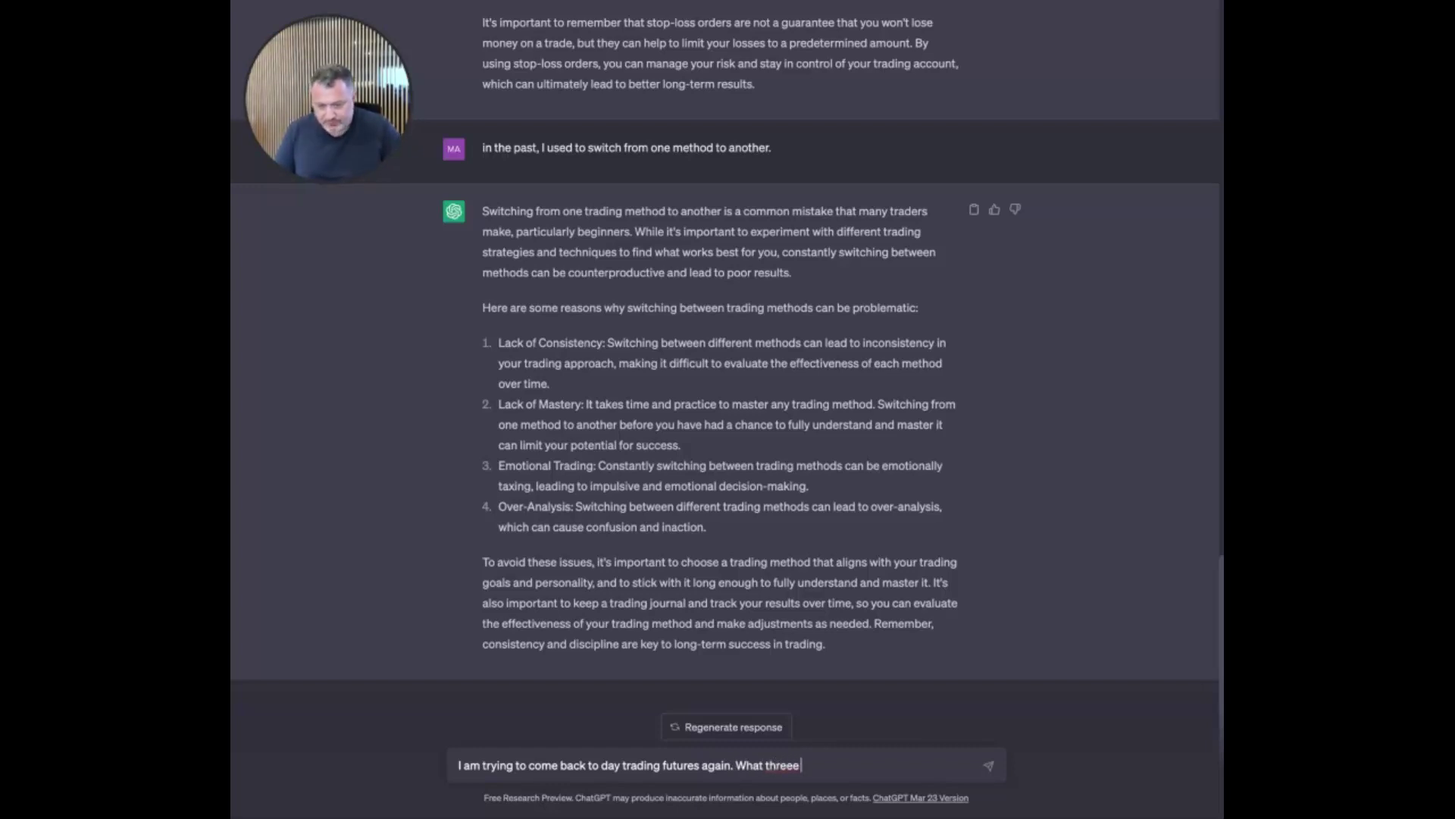
type("indic")
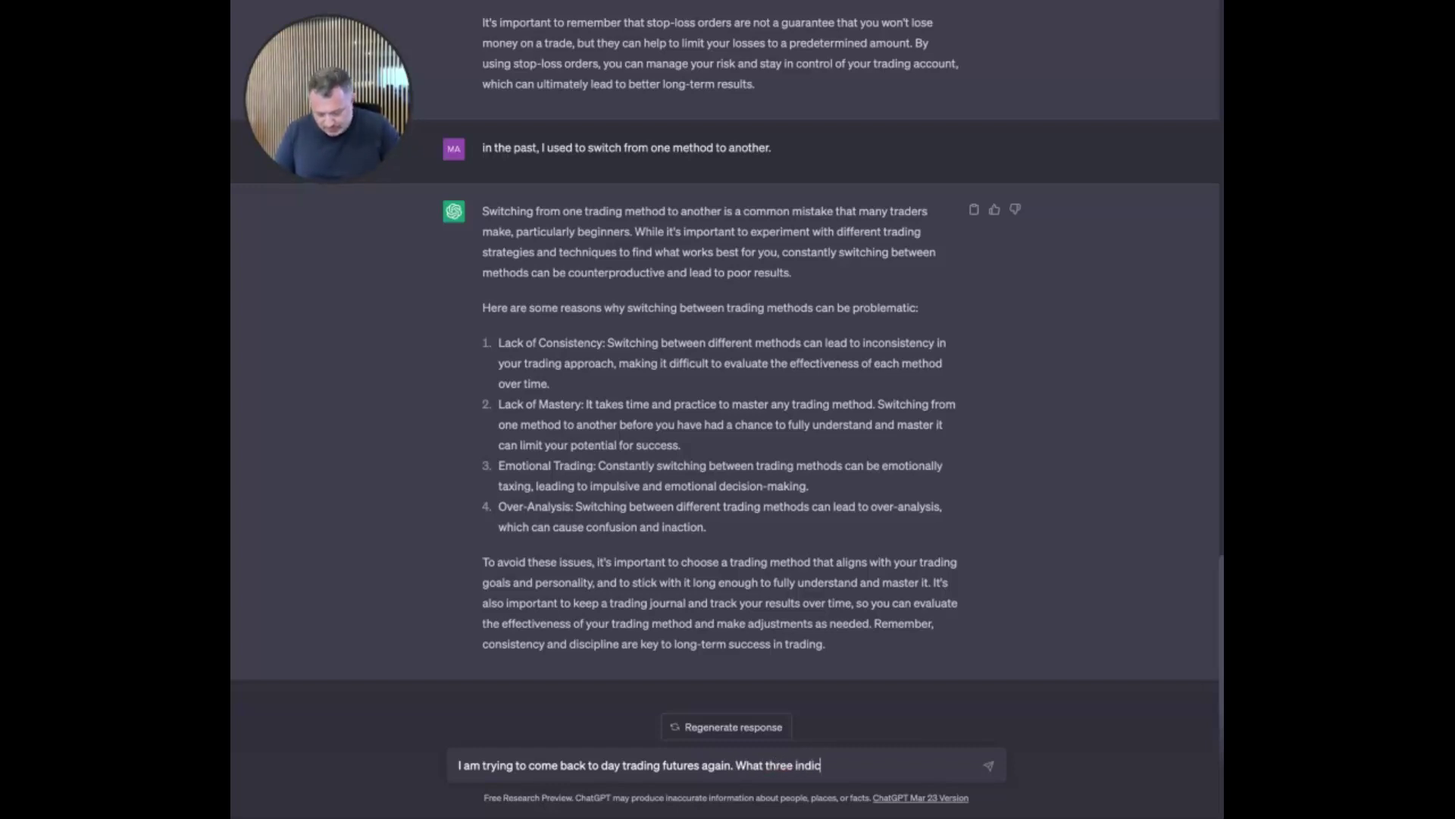
type("ators you r")
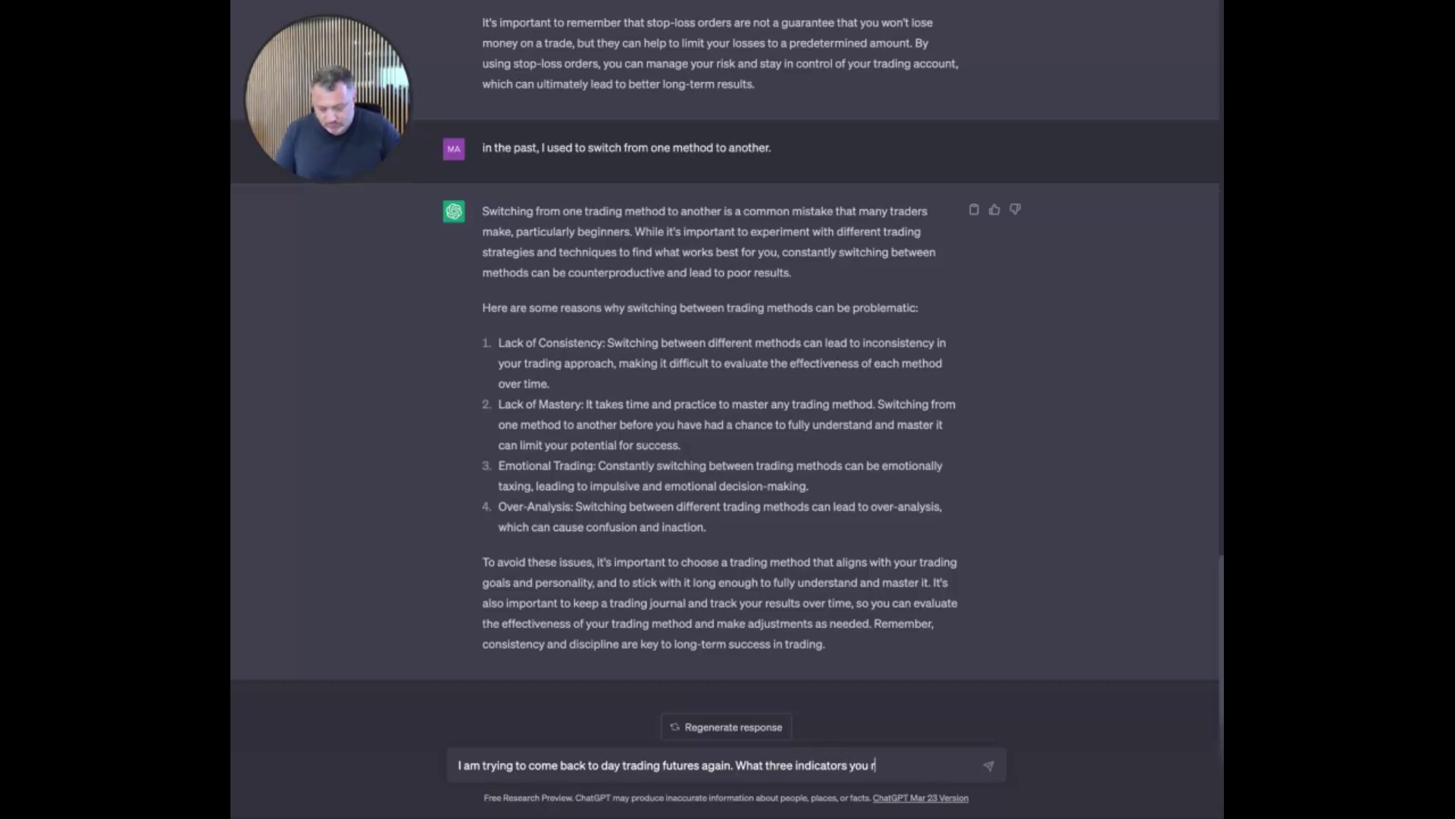
type("ecommend I")
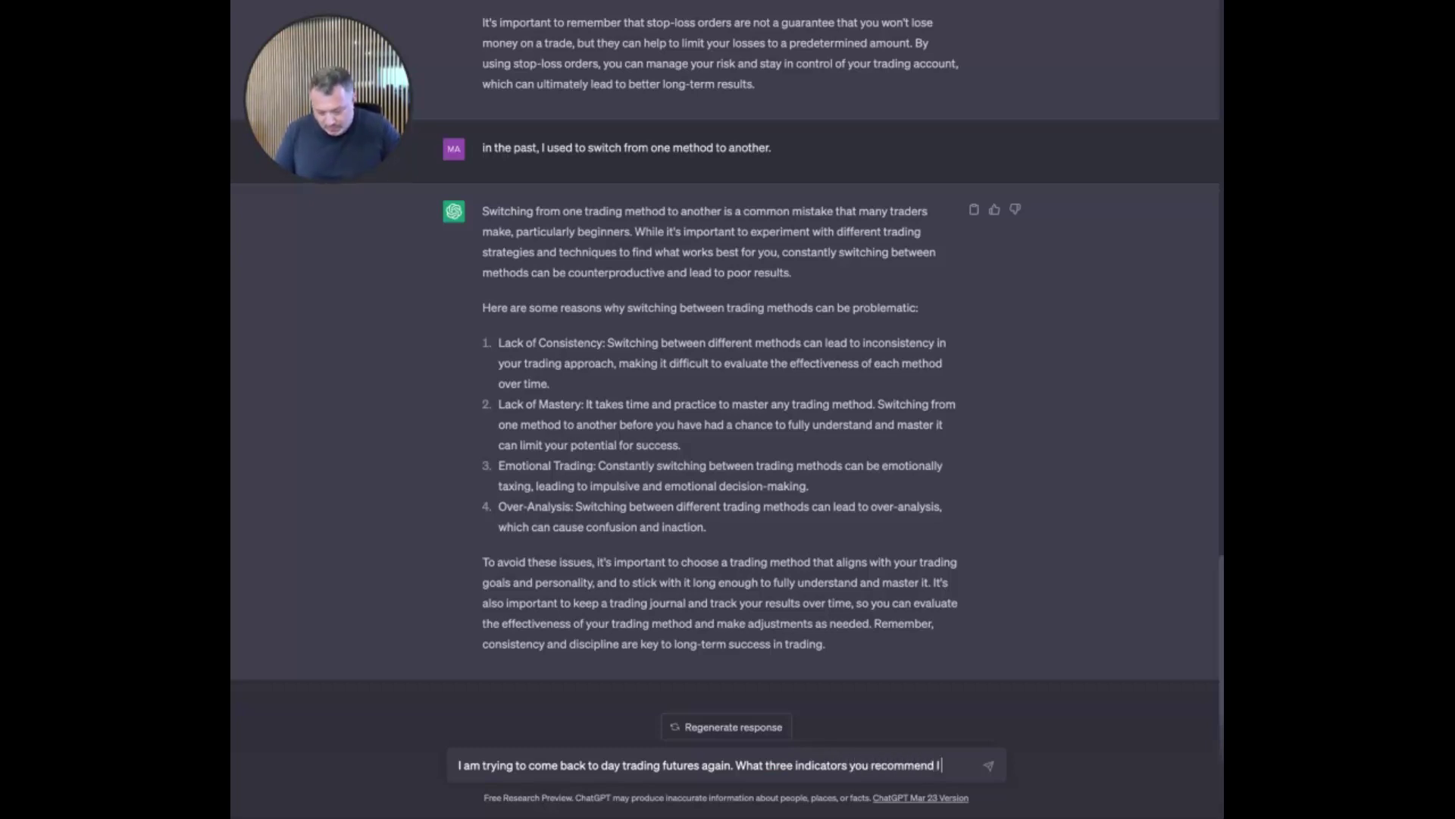
type(" focus on?")
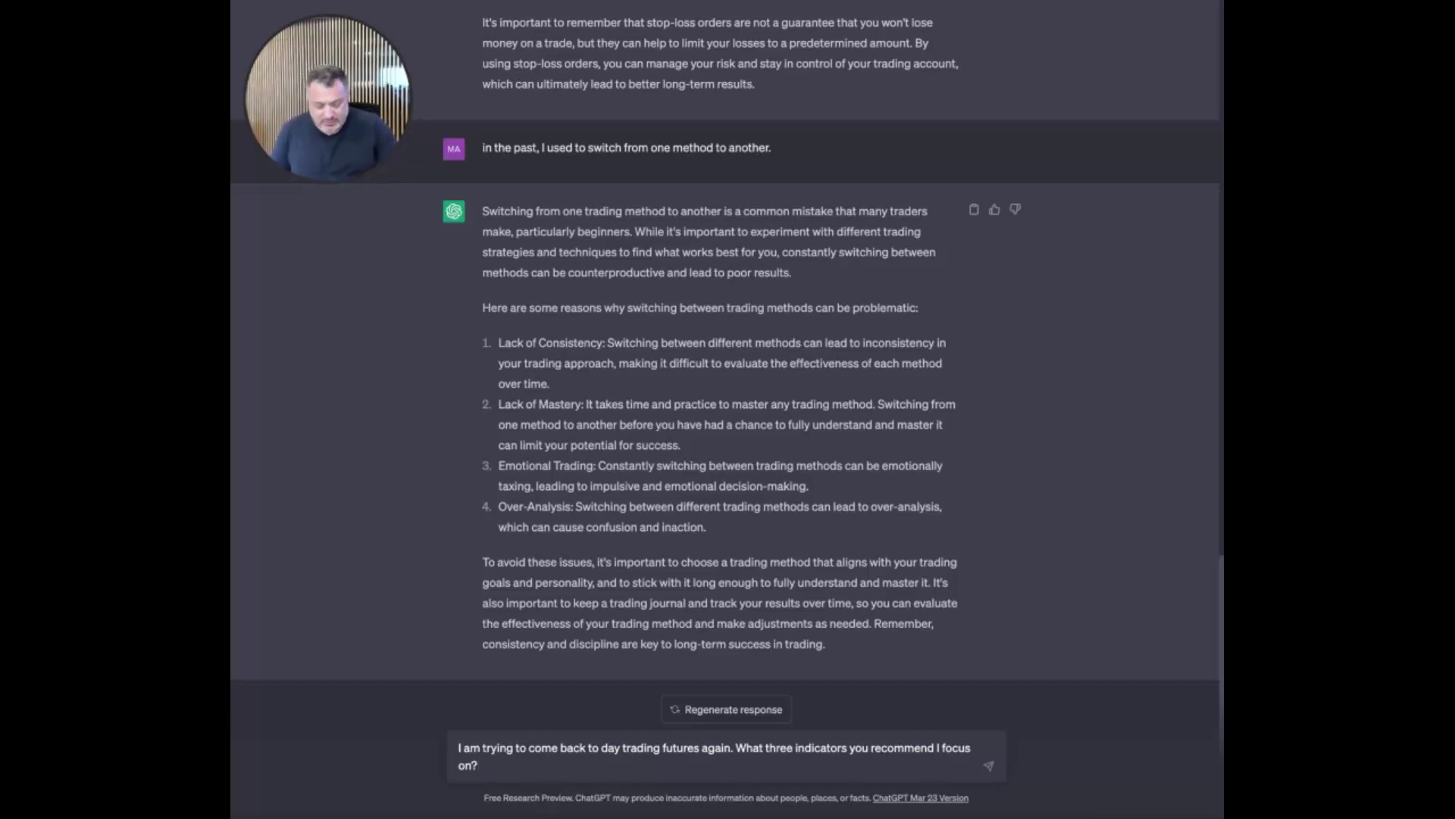
key("Return")
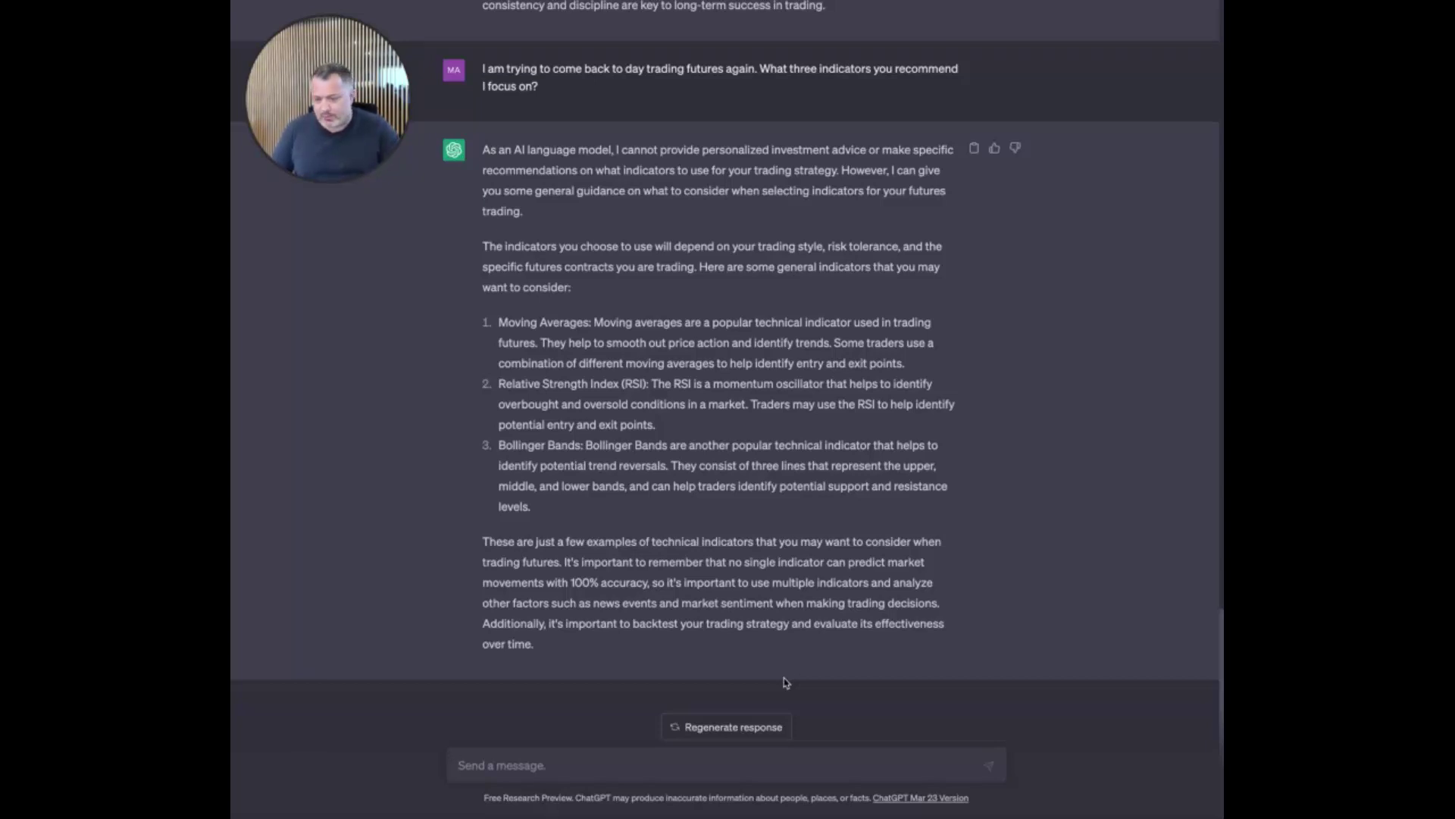
Send the follow-up question "If I was to use #1, what time frame should I use for the MAs?"
type("If I")
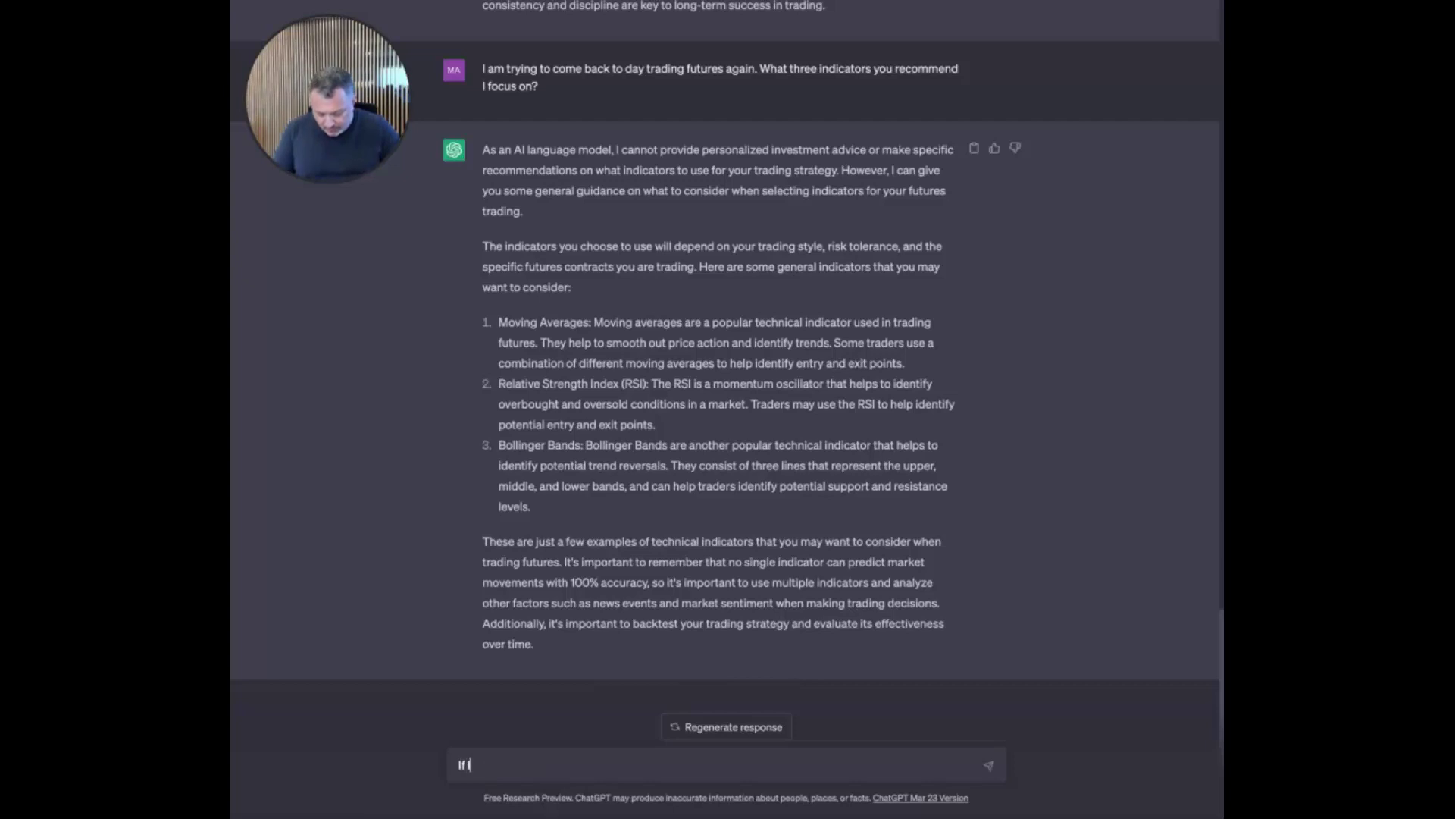
type(" was to use")
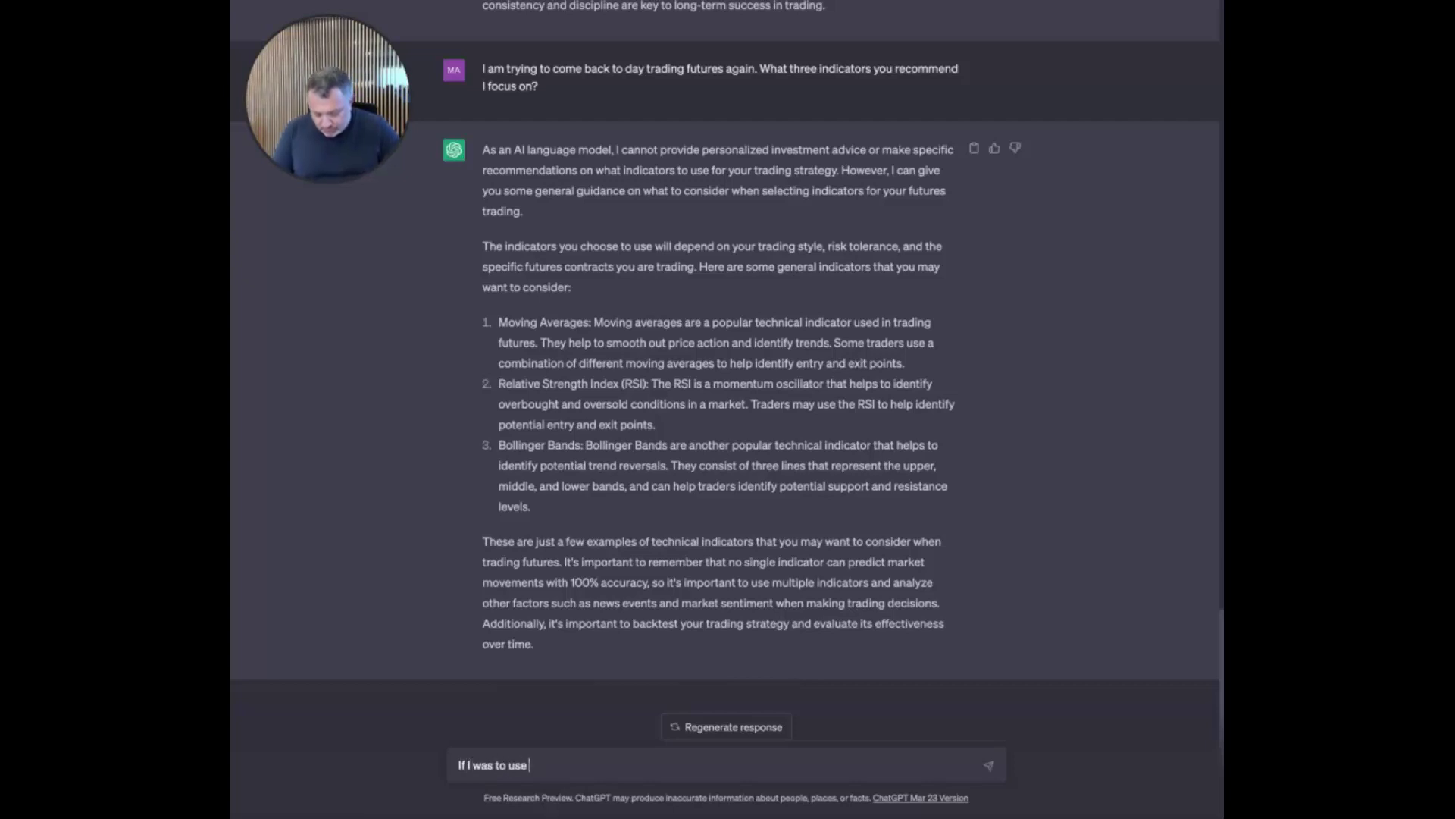
type(" #1,")
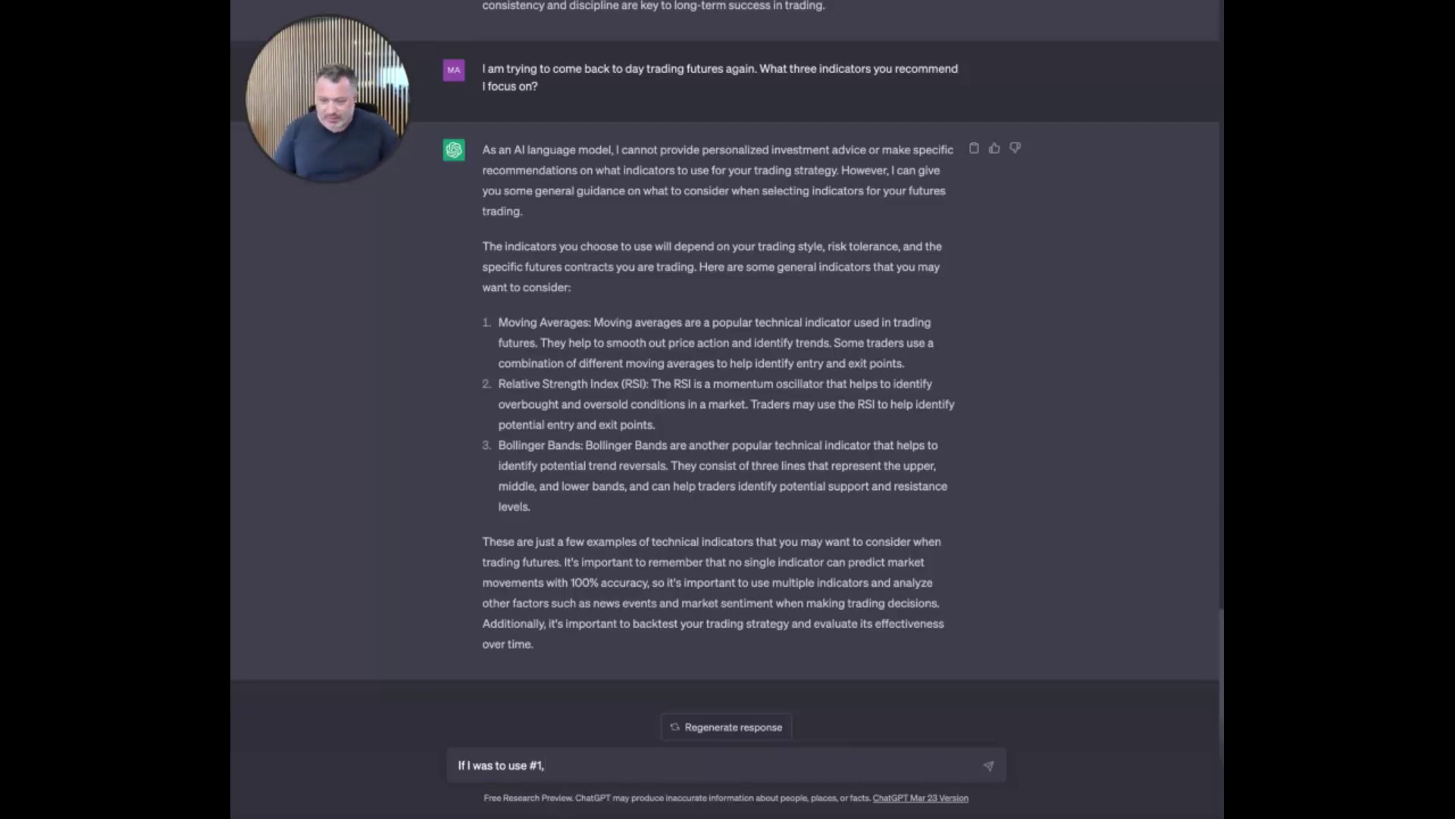
type(" what t")
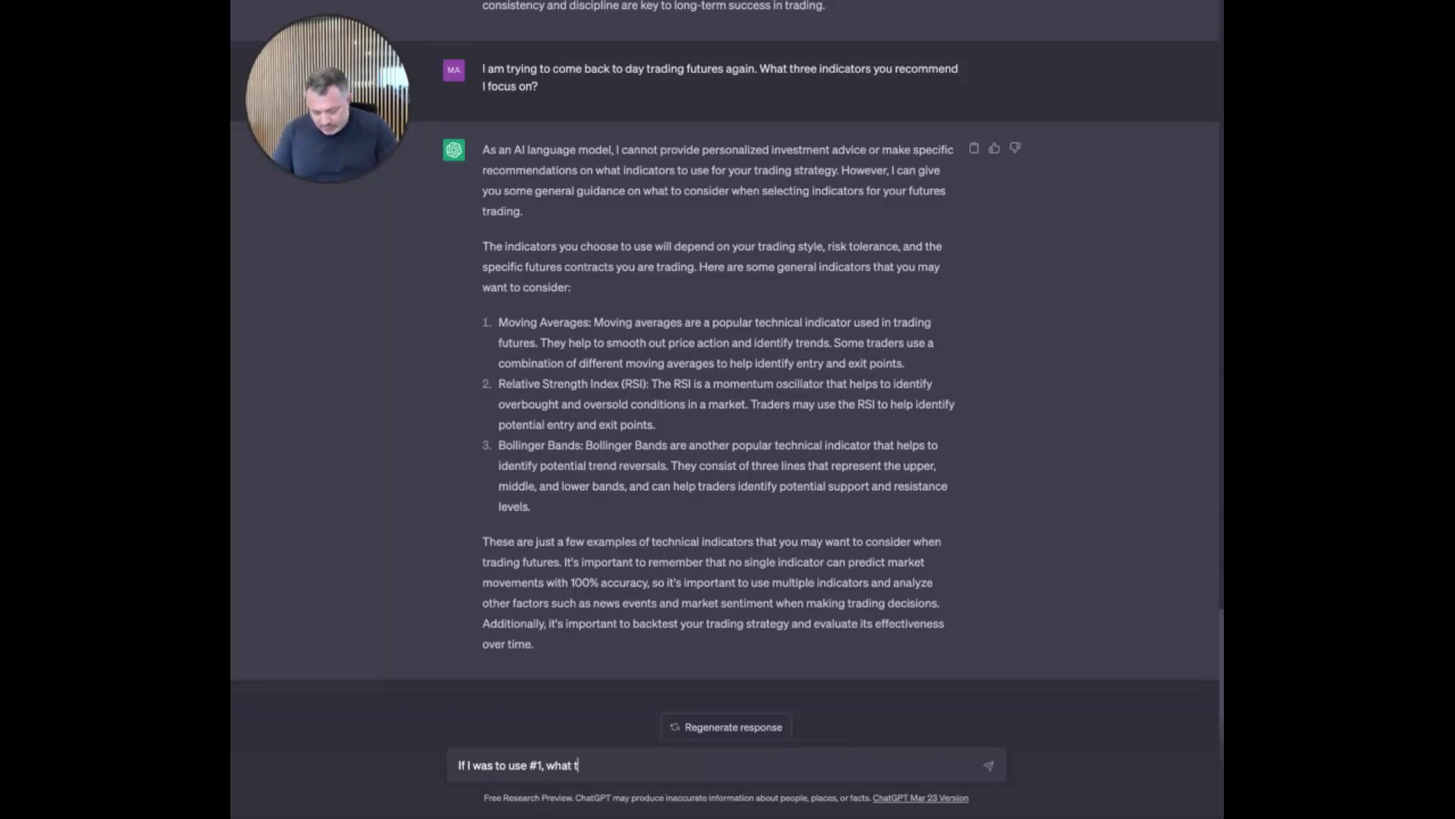
type("ime fr")
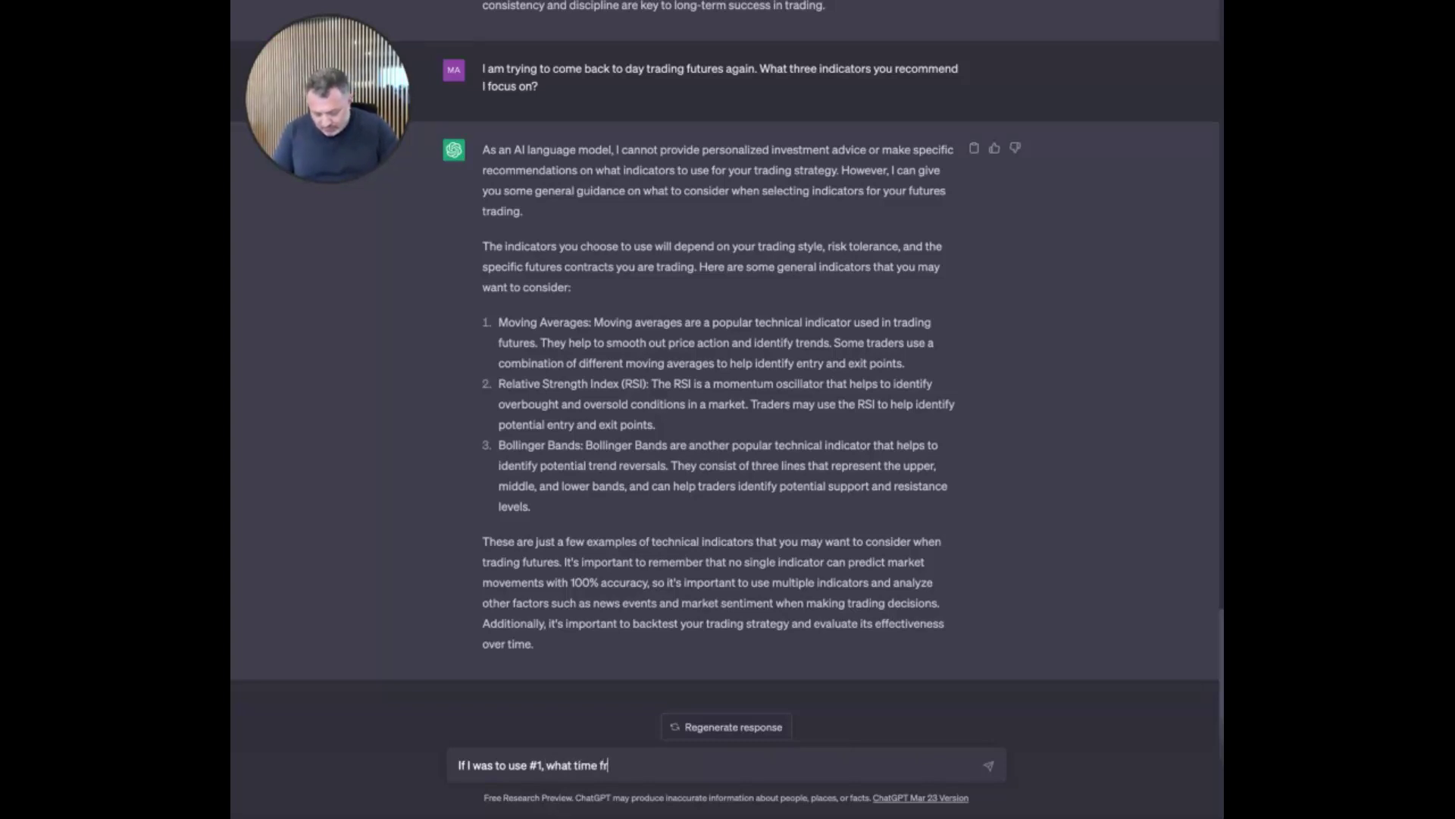
type("ame should ")
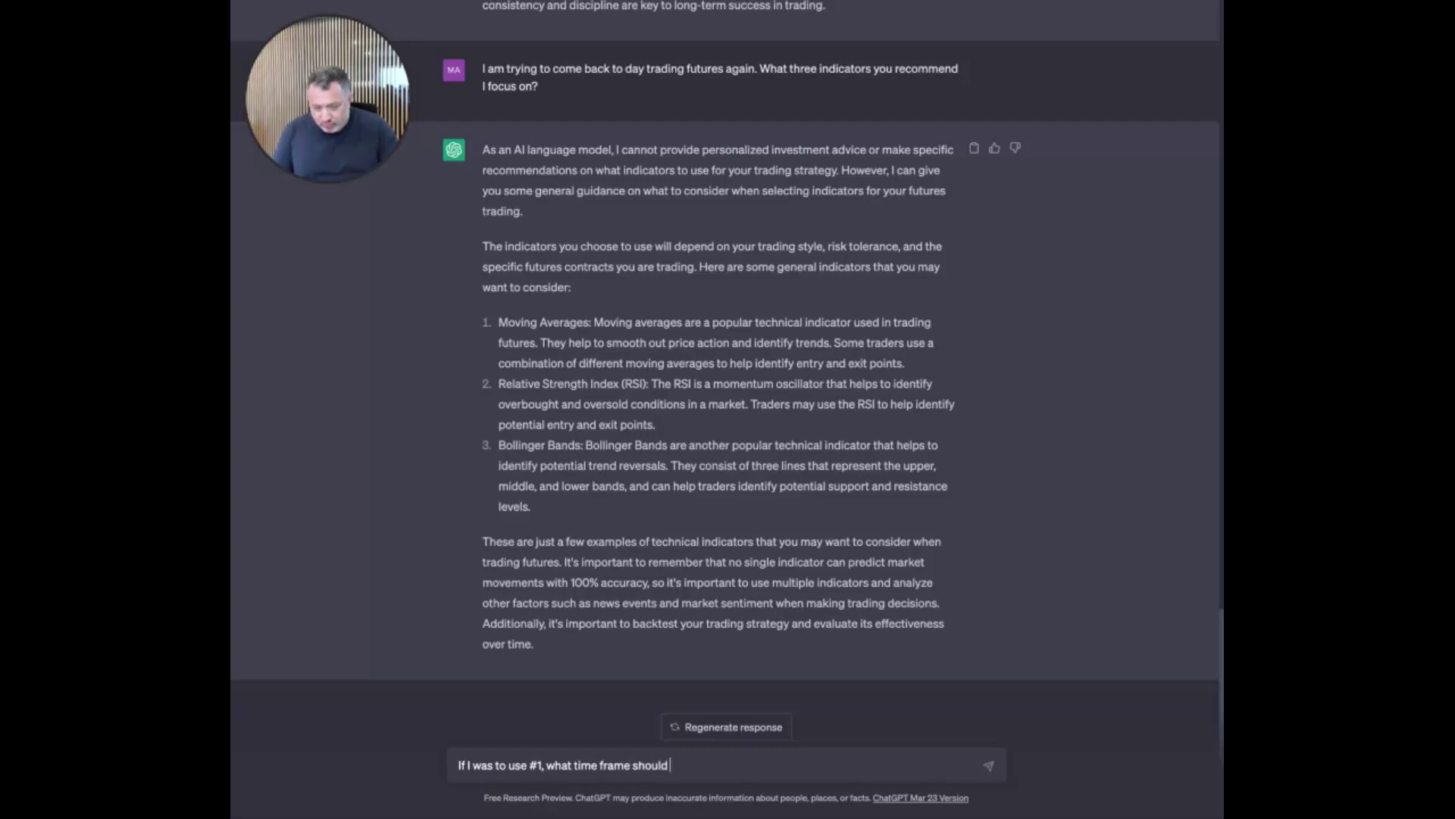
type("I use ")
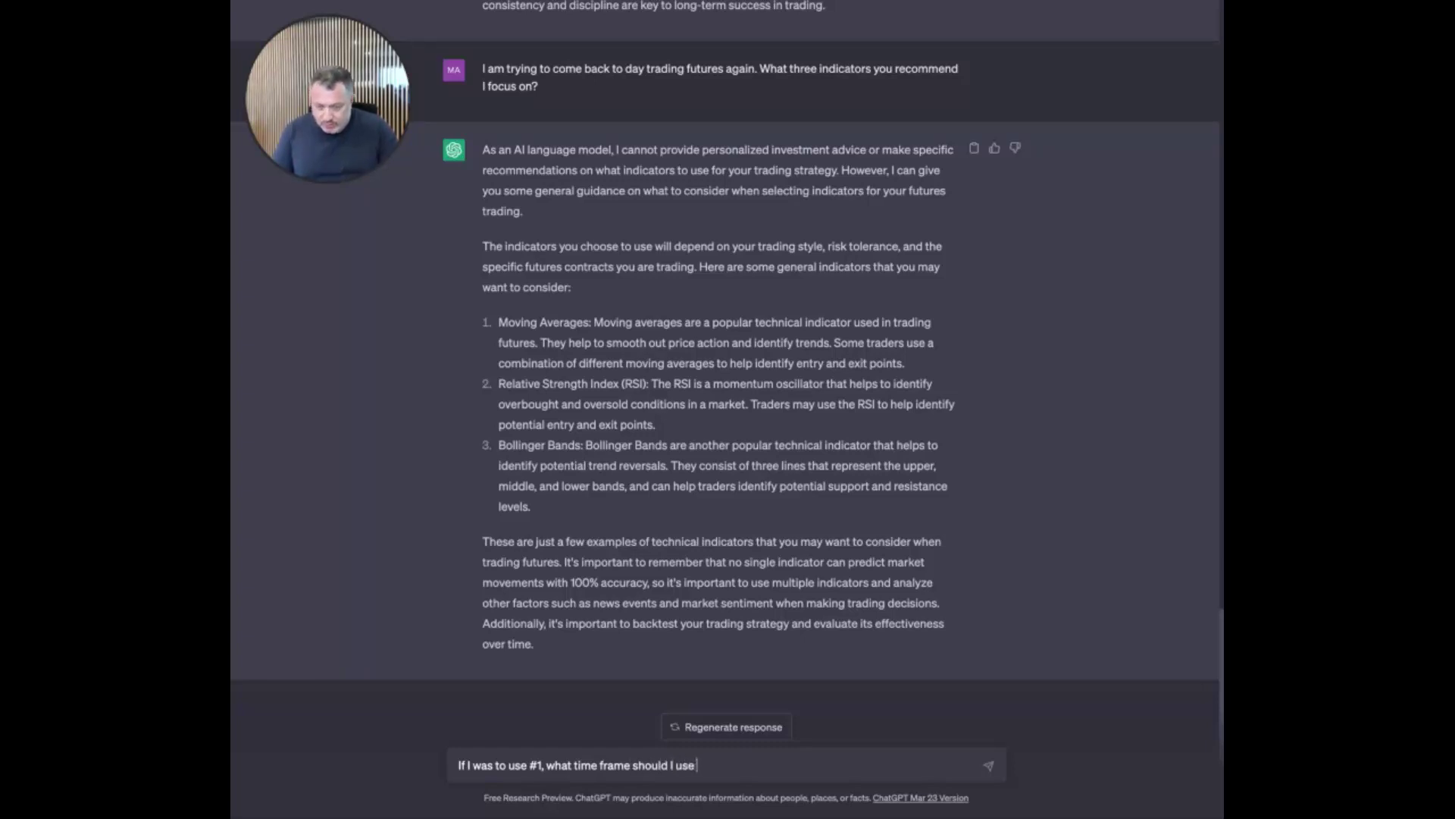
type("for the M")
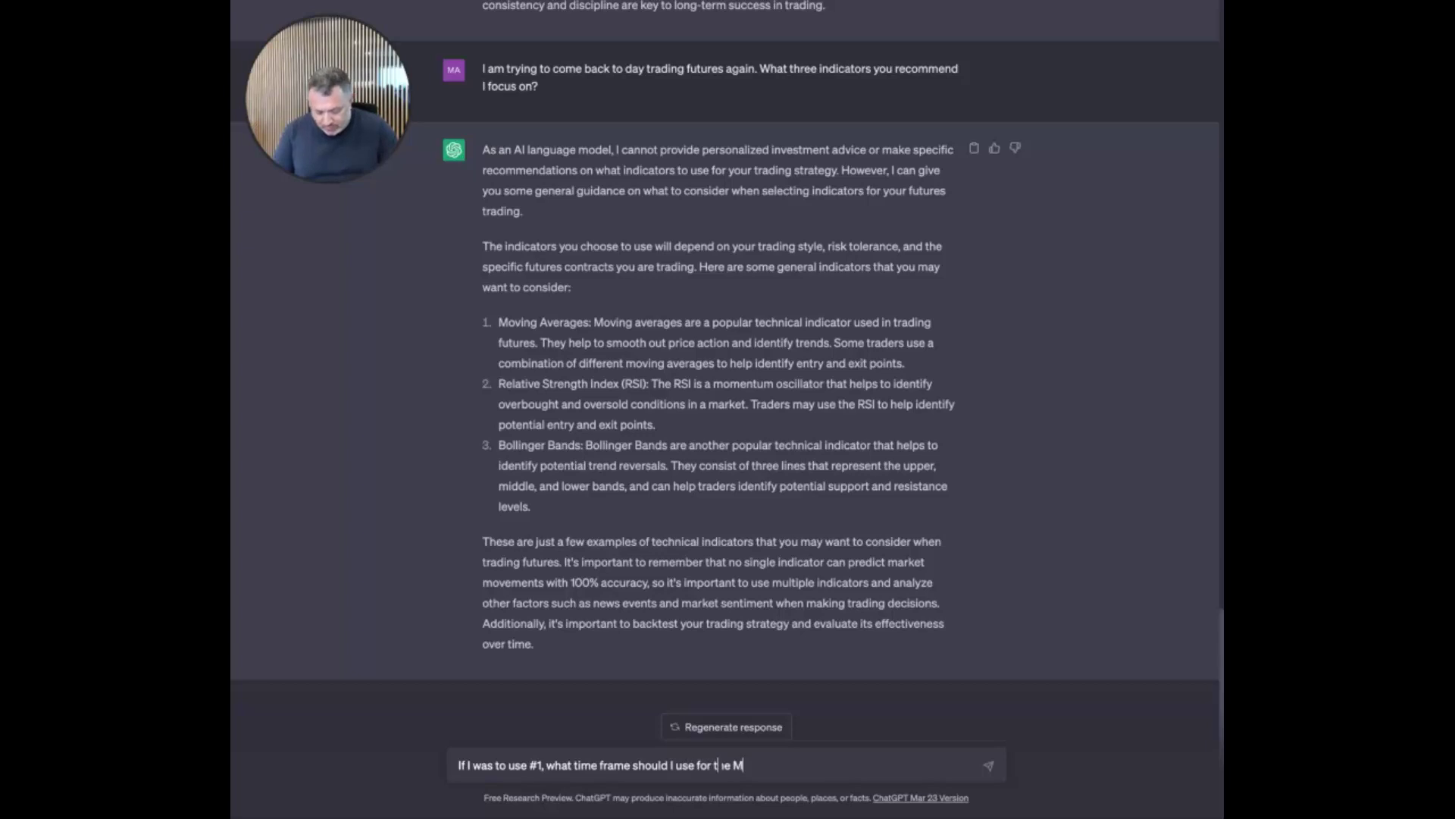
type("As?")
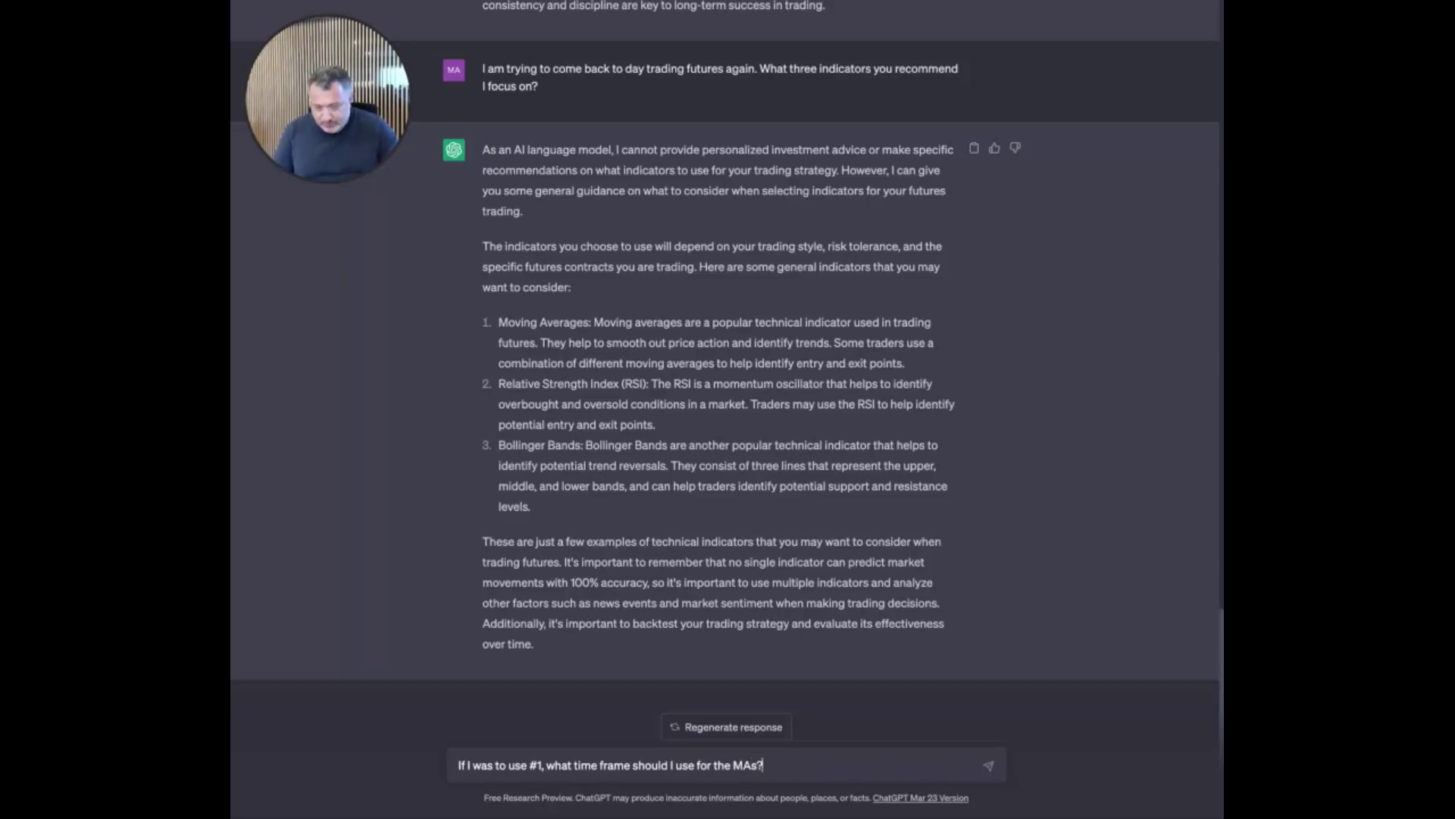
key("Return")
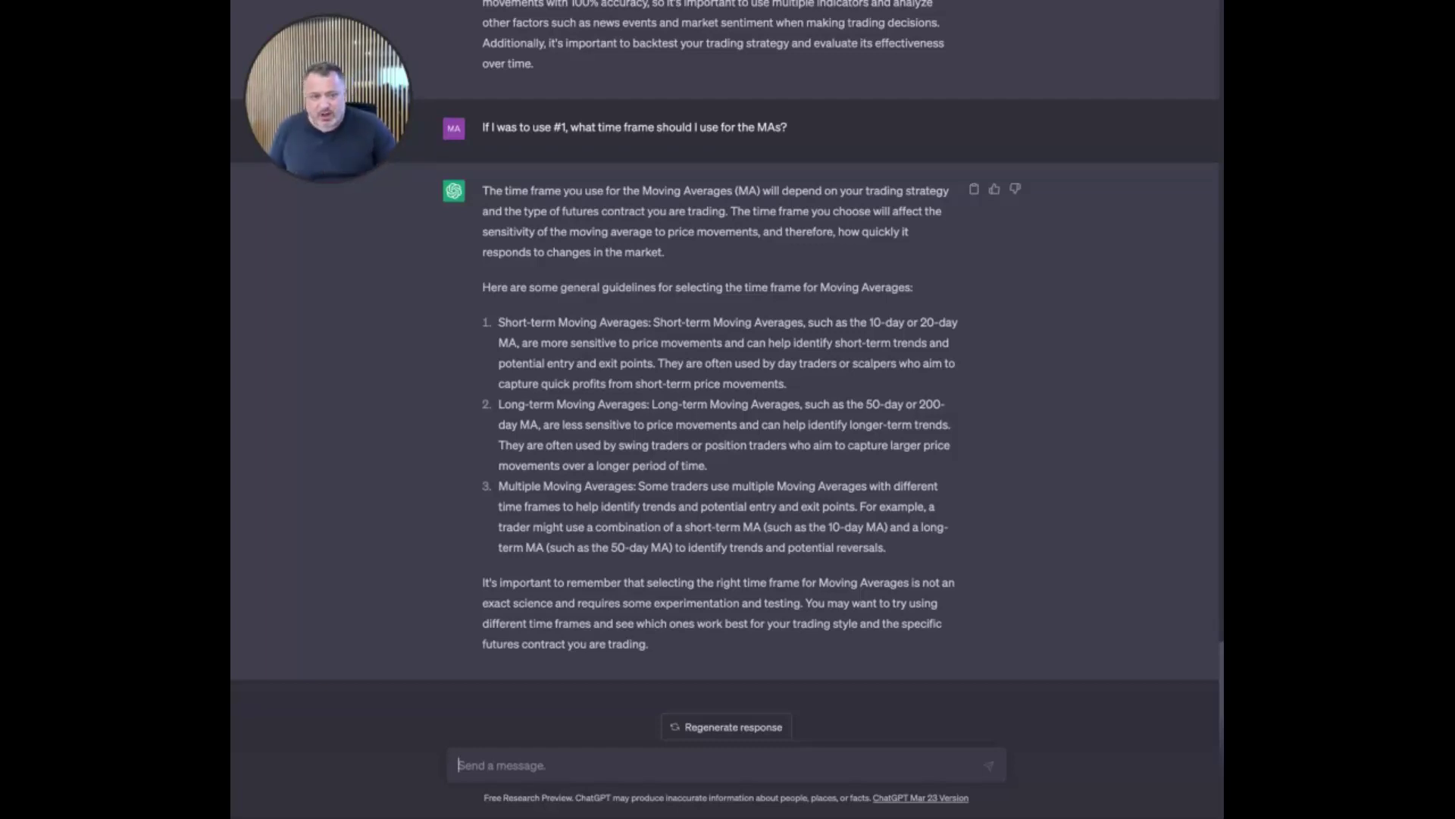
Send the message "Thank you. What are some of the misconceptions that traders have about moving averages?"
type("Thank you.")
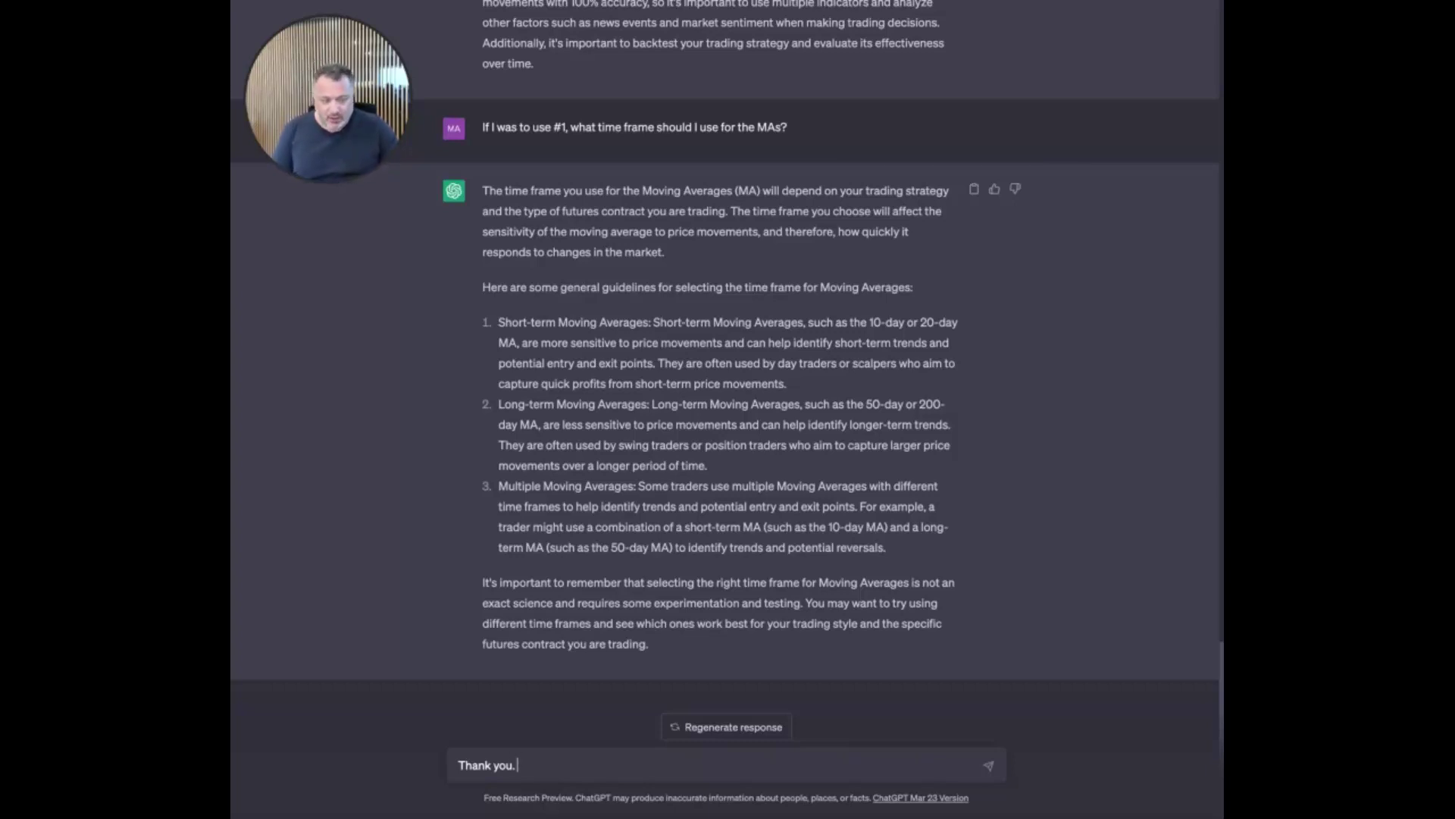
type("What are some of the misconceptions")
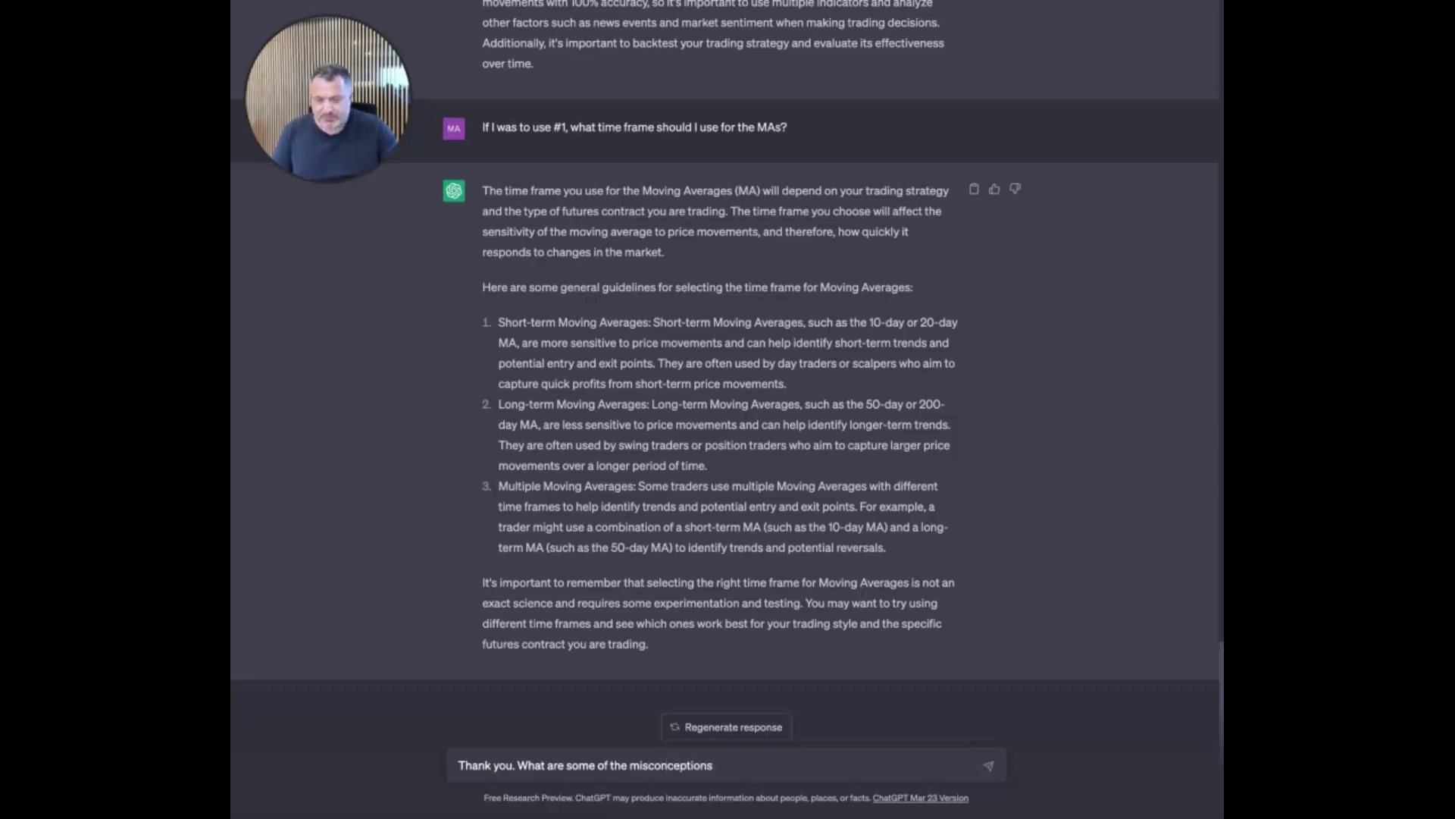
type(" that traders have about m")
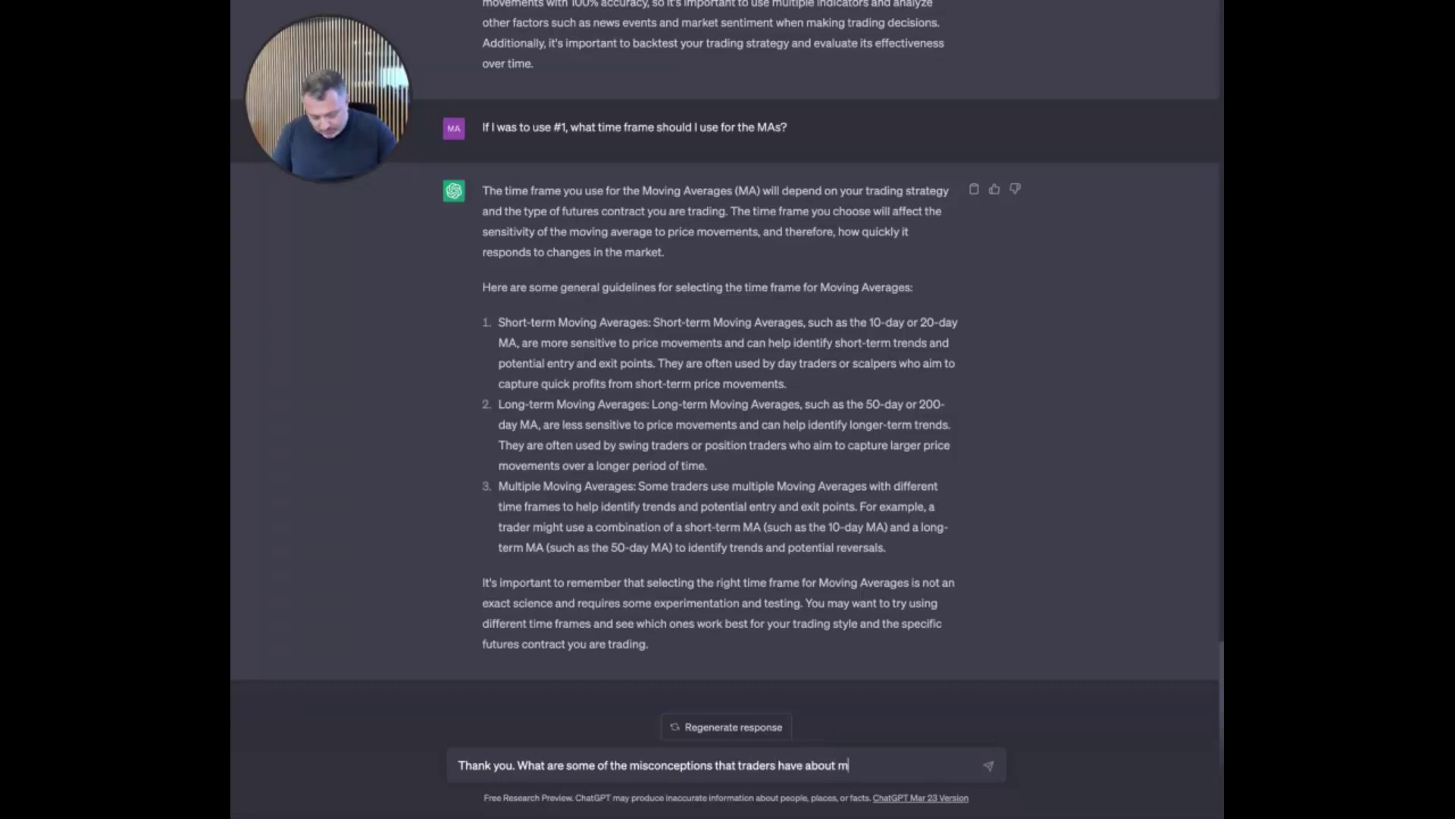
type("oving averages?")
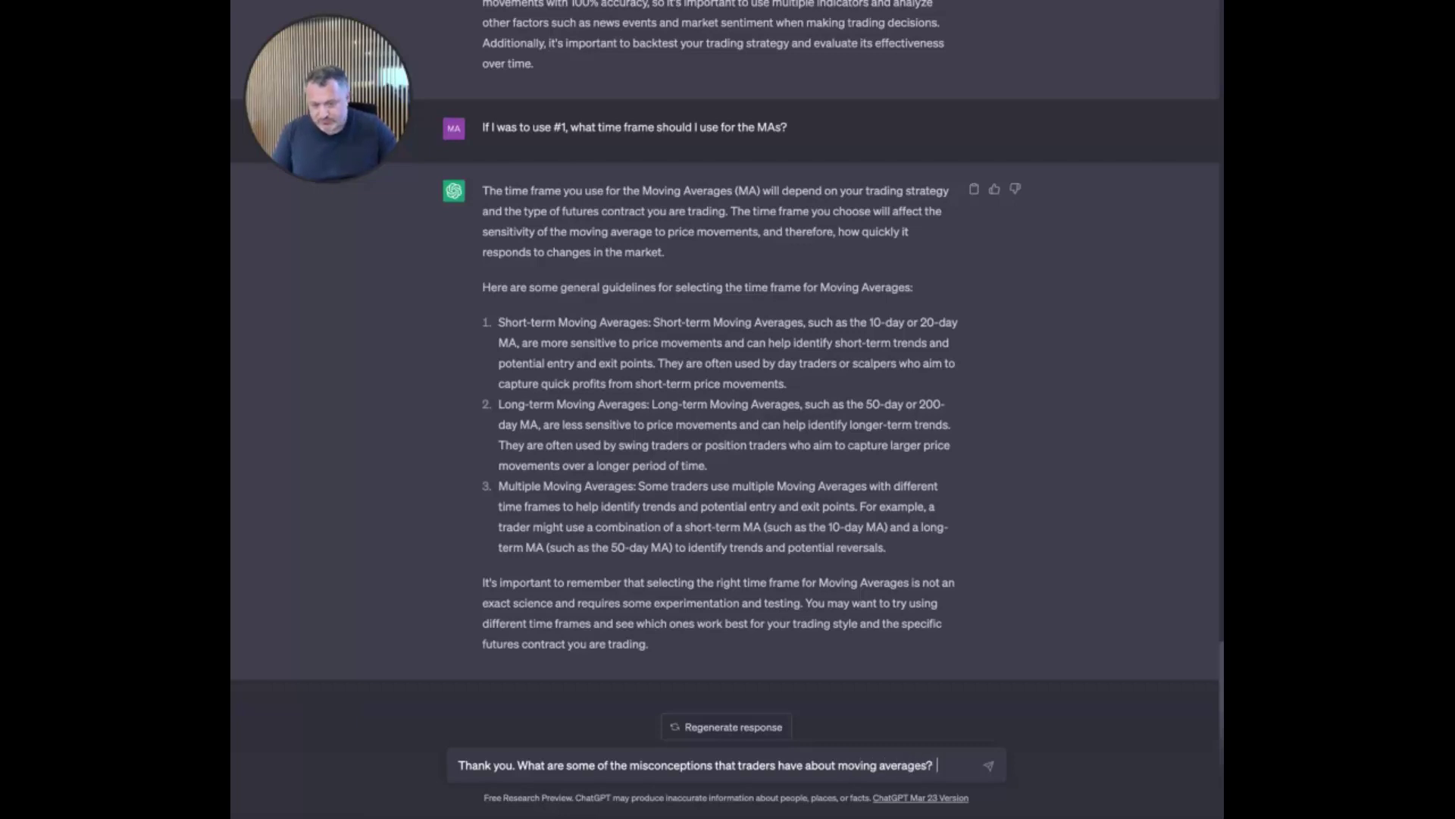
key("Return")
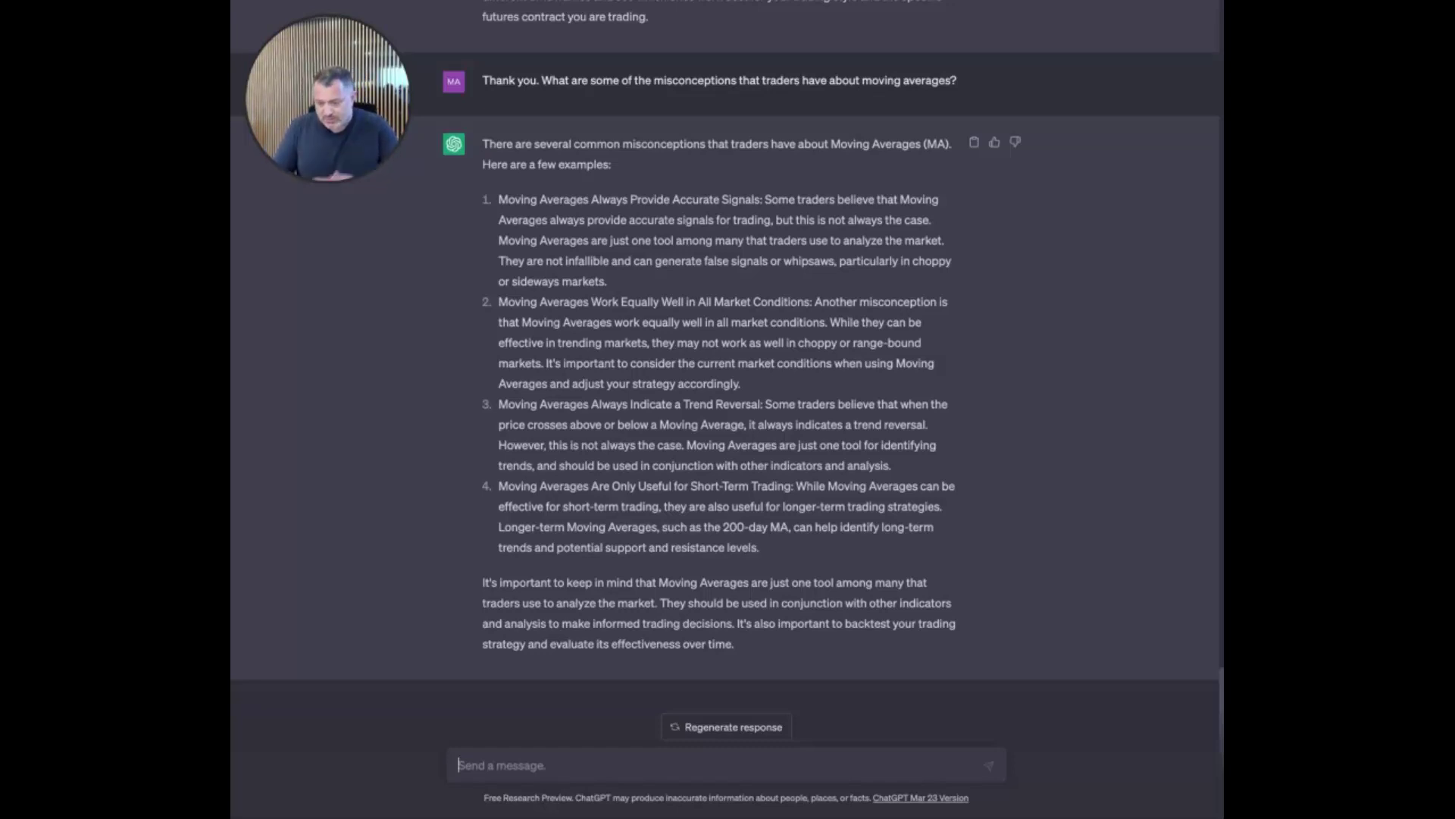
Begin a new message with "Thank you. This helps."
type("I")
key("BackSpace")
type("Than")
type(" you")
key("BackSpace")
key("BackSpace")
key("BackSpace")
key("BackSpace")
type("k tou")
key("BackSpace")
key("BackSpace")
key("BackSpace")
type("you. This helps.")
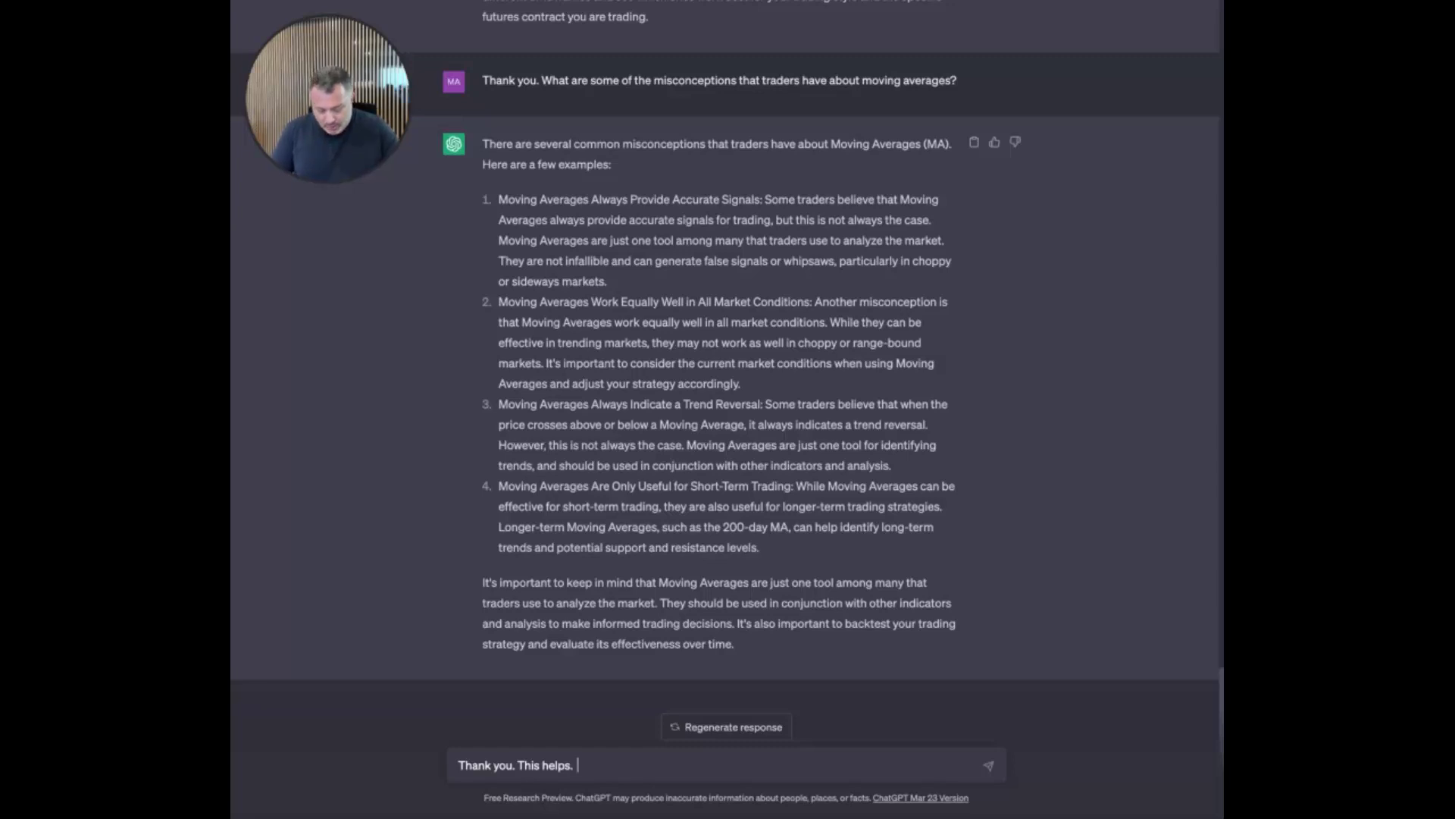
Continue the message with "I have traded today the Micro NQ, Micro ES and Micro CL."
type("I have traded today")
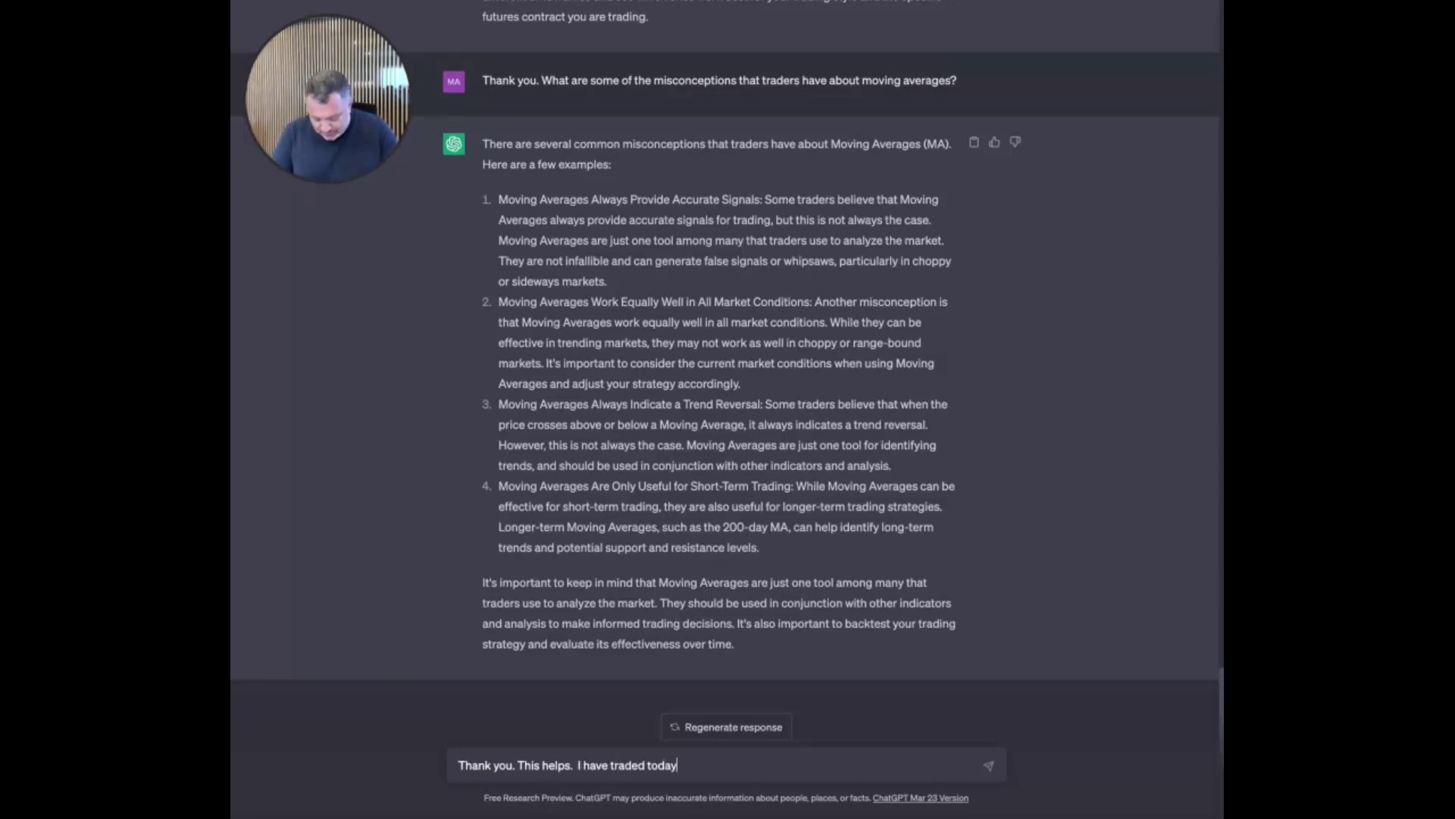
type(" the Micro NQ, Micro ES")
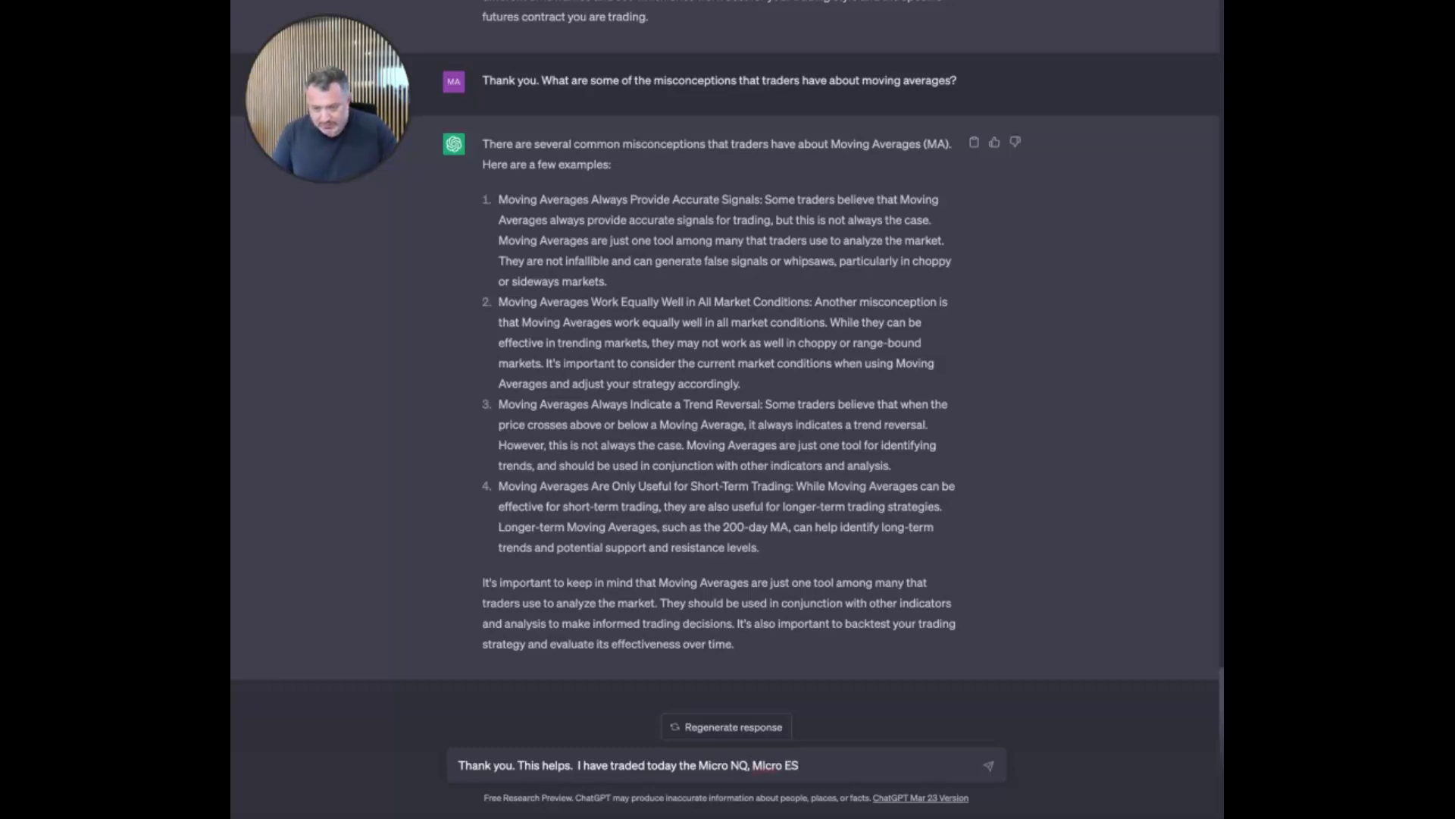
key("BackSpace")
key("BackSpace")
key("BackSpace")
key("BackSpace")
key("BackSpace")
key("BackSpace")
key("BackSpace")
type("icro E")
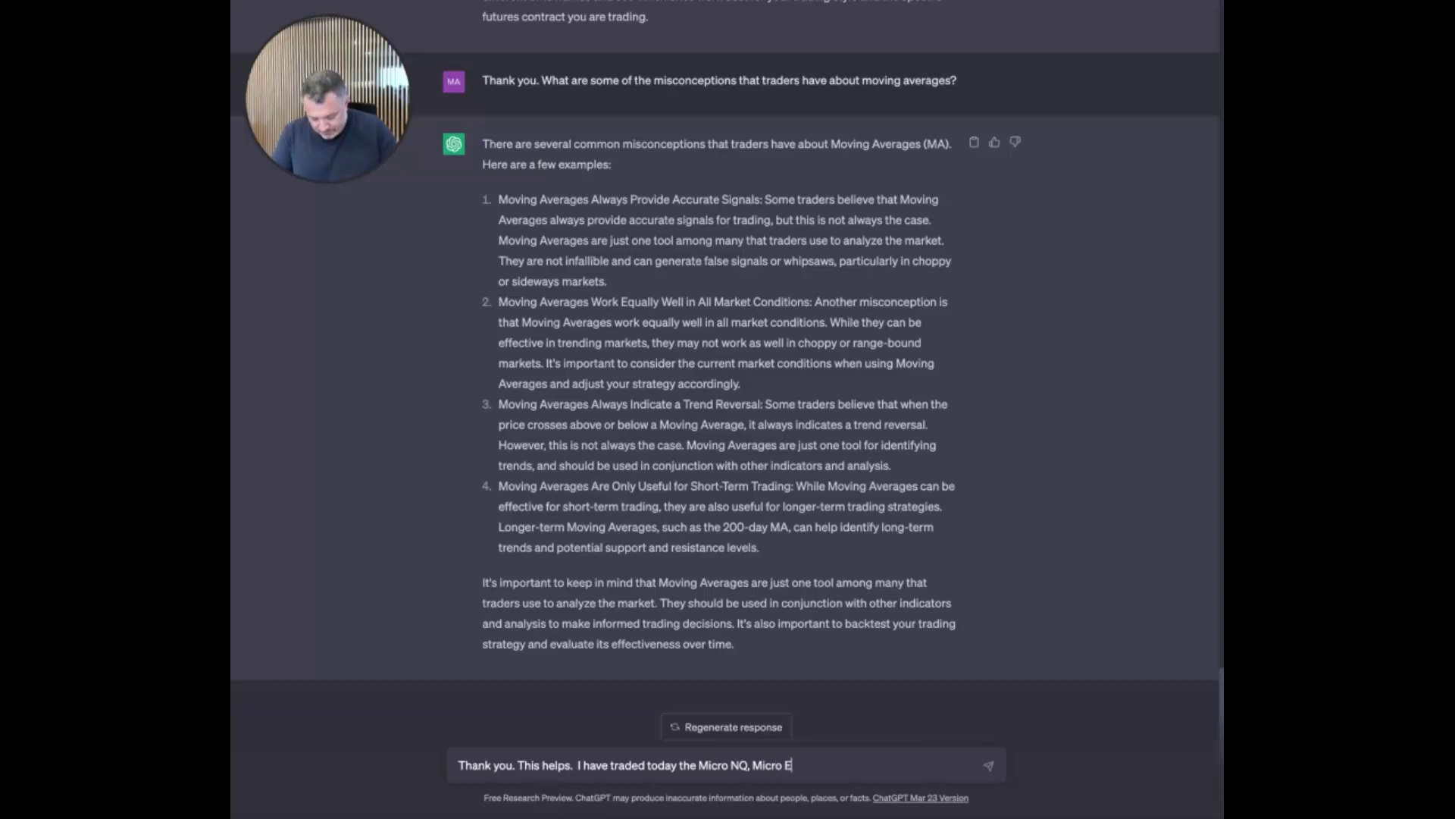
type("S and Mic")
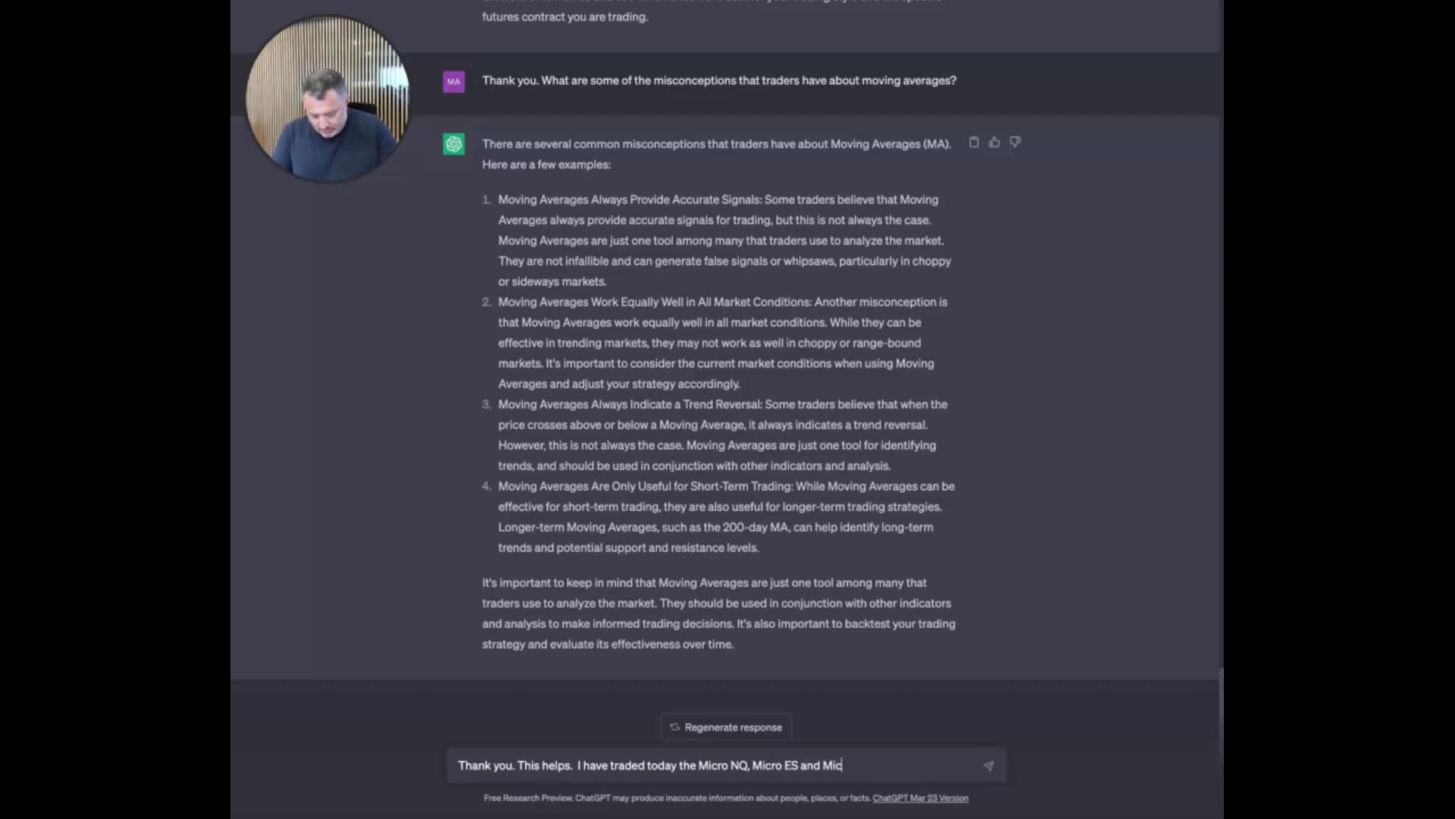
type("ro CL. ")
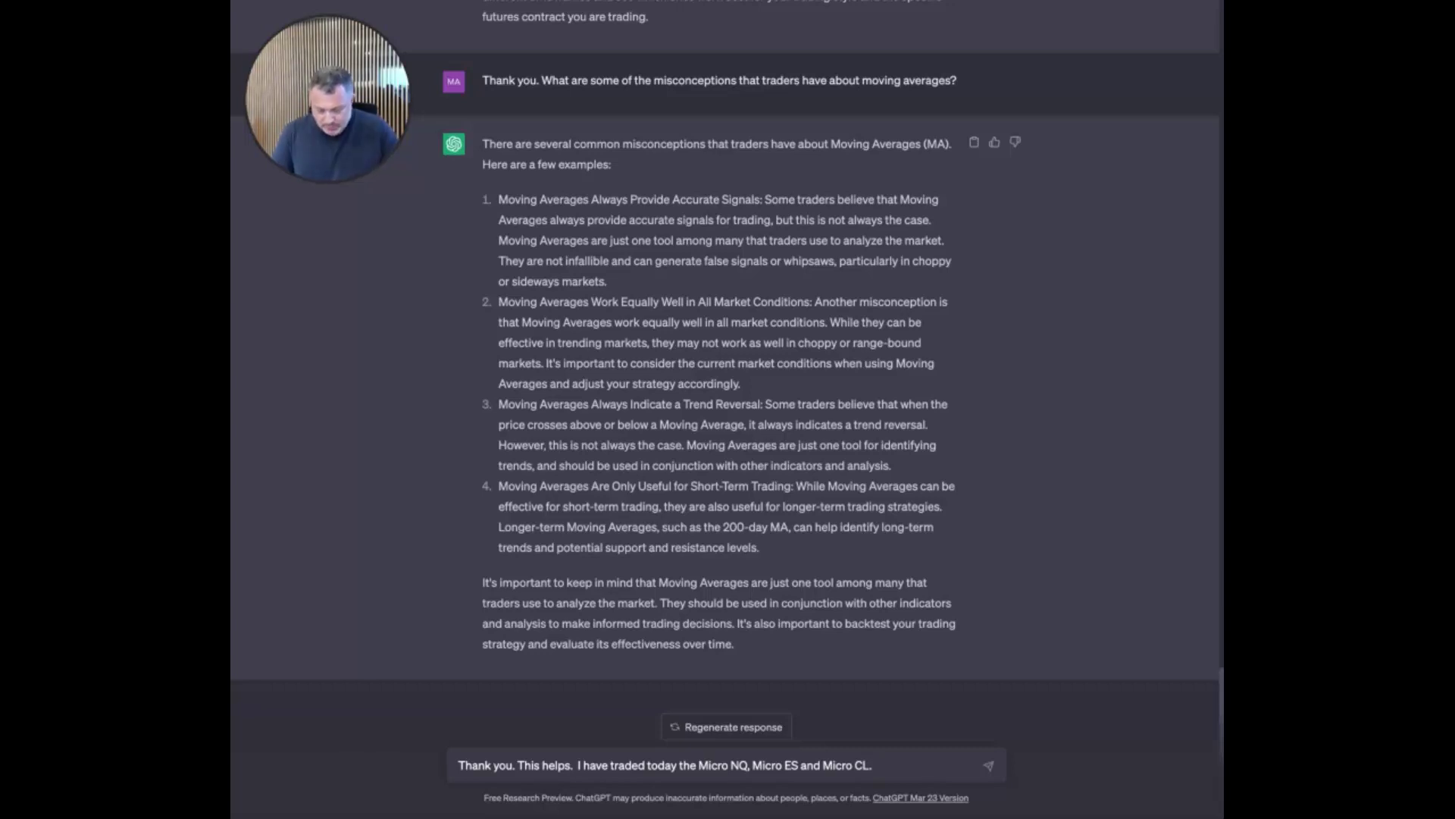
Add "The best trades that occurred were in NQ and the worst trades were in ES. CL Broke even." to the message
type(" The best tra")
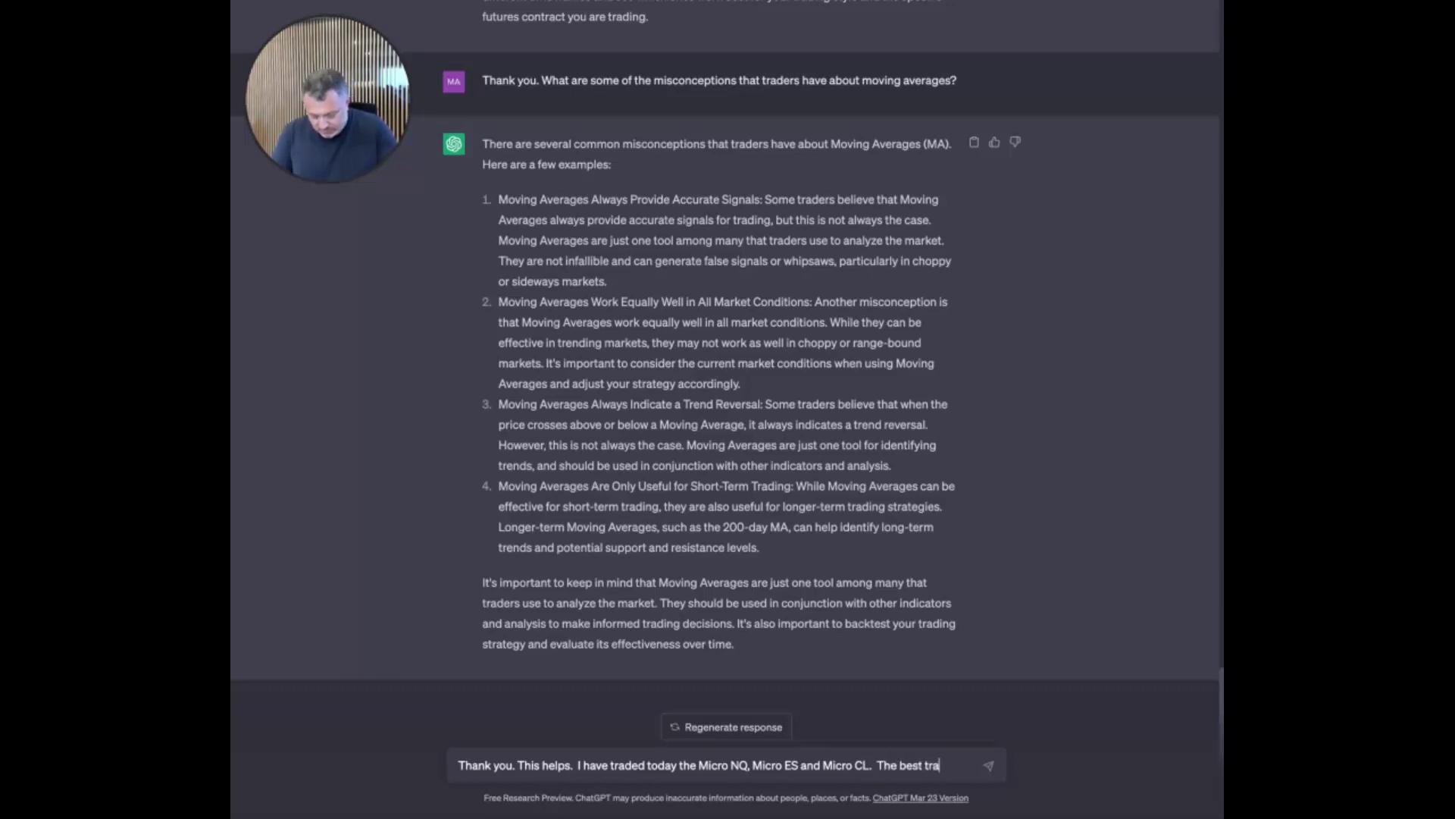
type("des that oc")
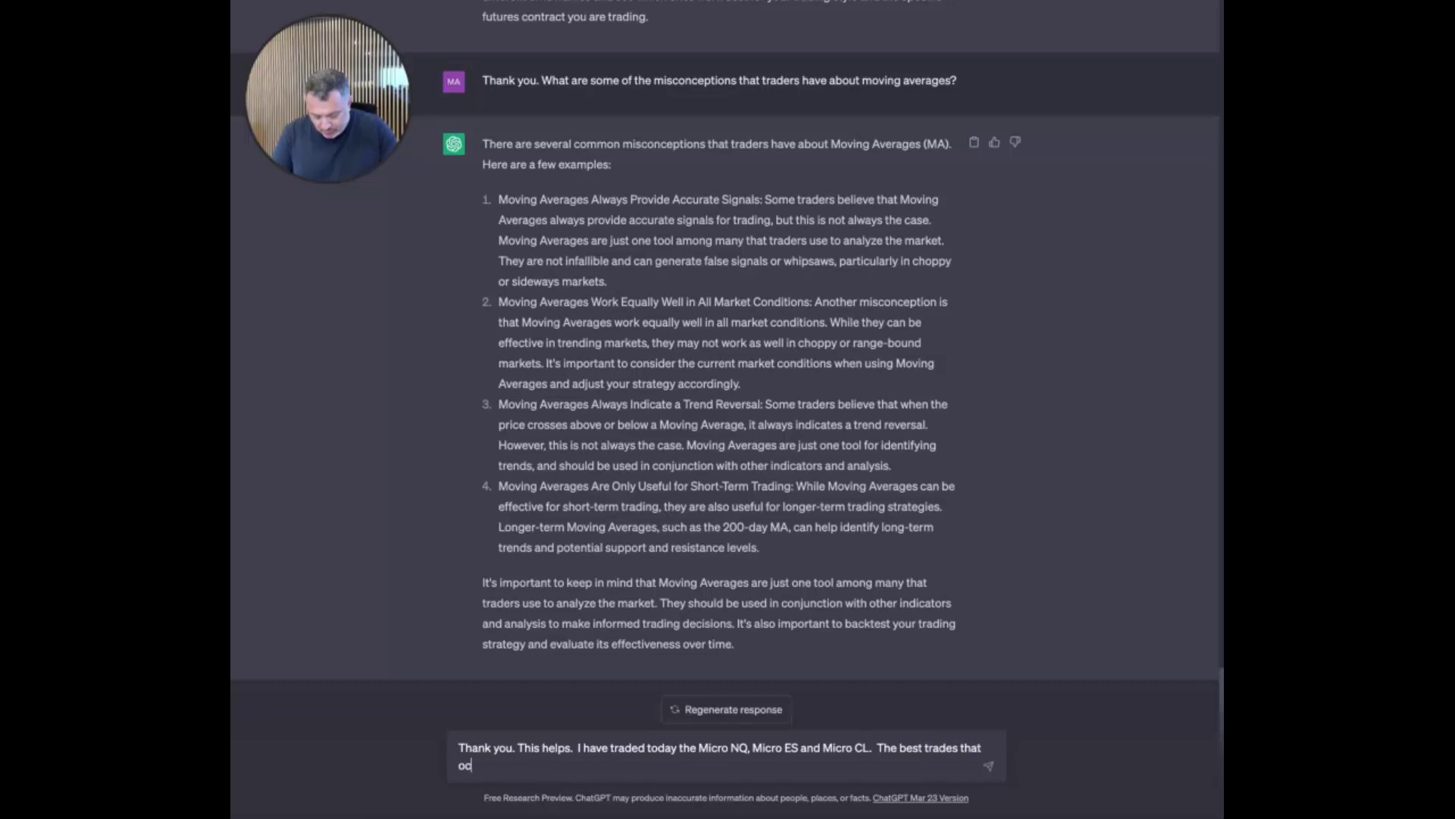
type("cured to")
key("BackSpace")
key("BackSpace")
key("BackSpace")
key("BackSpace")
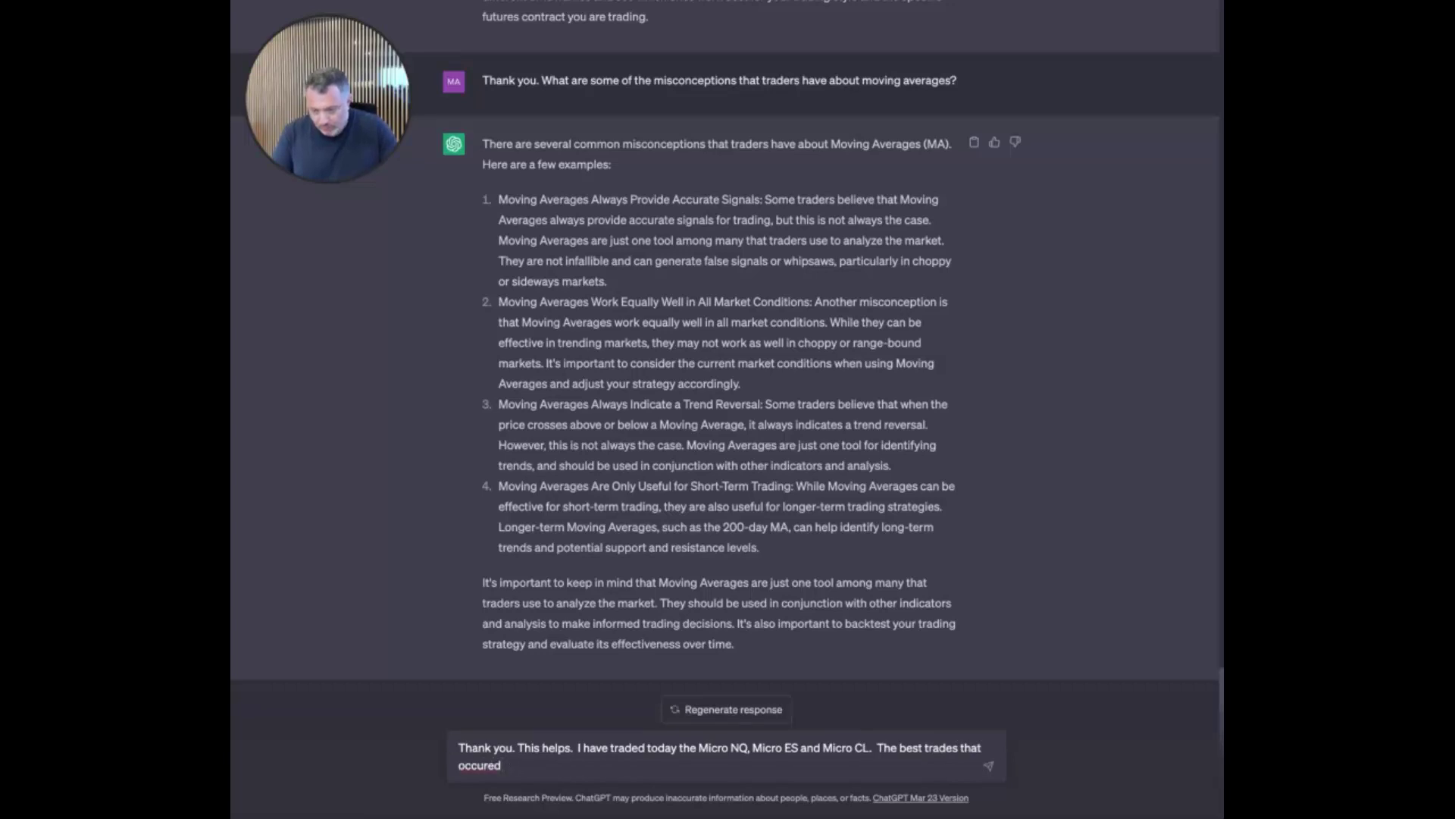
key("BackSpace")
type("red were in M")
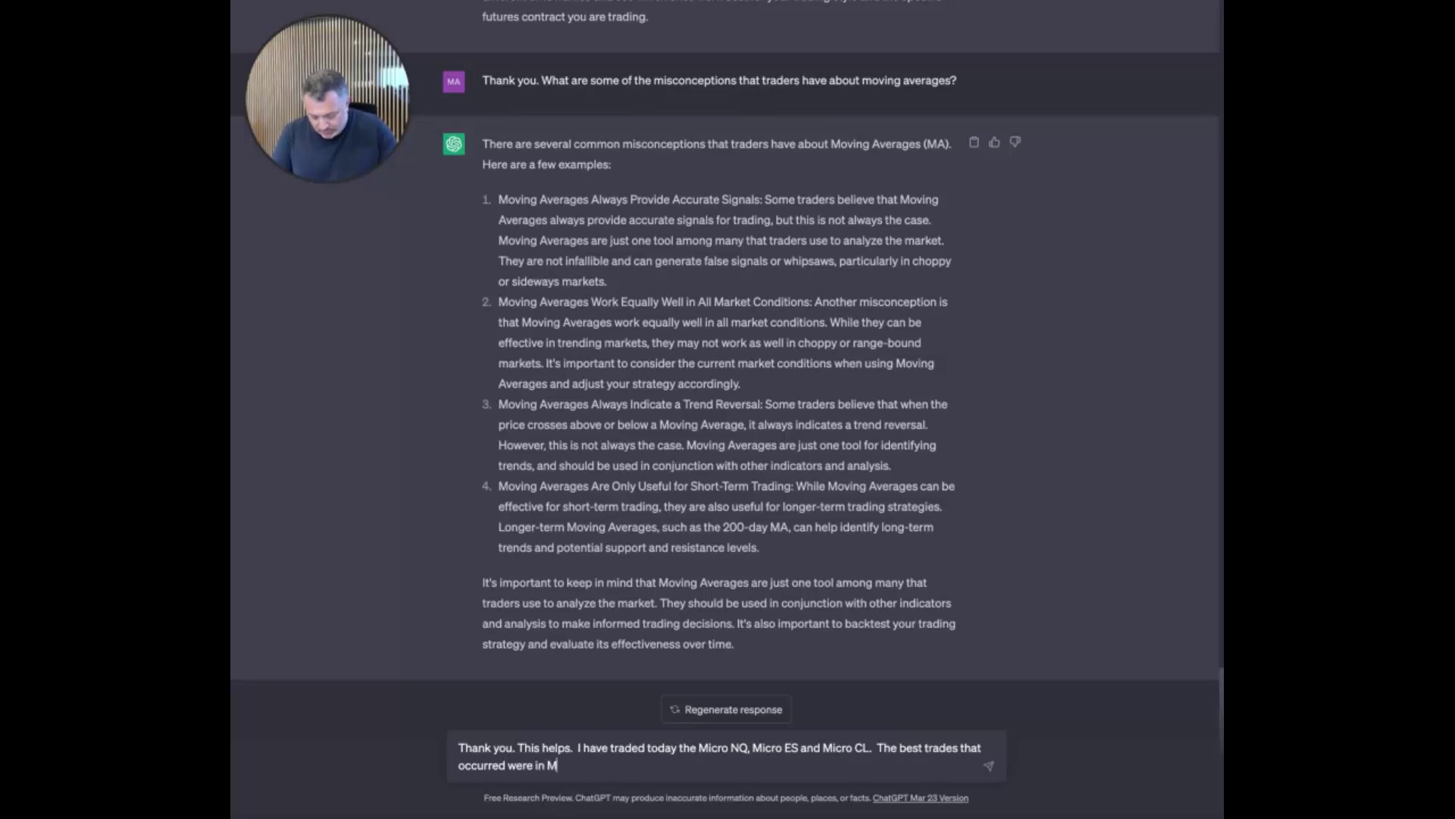
key("BackSpace")
type("NQ and")
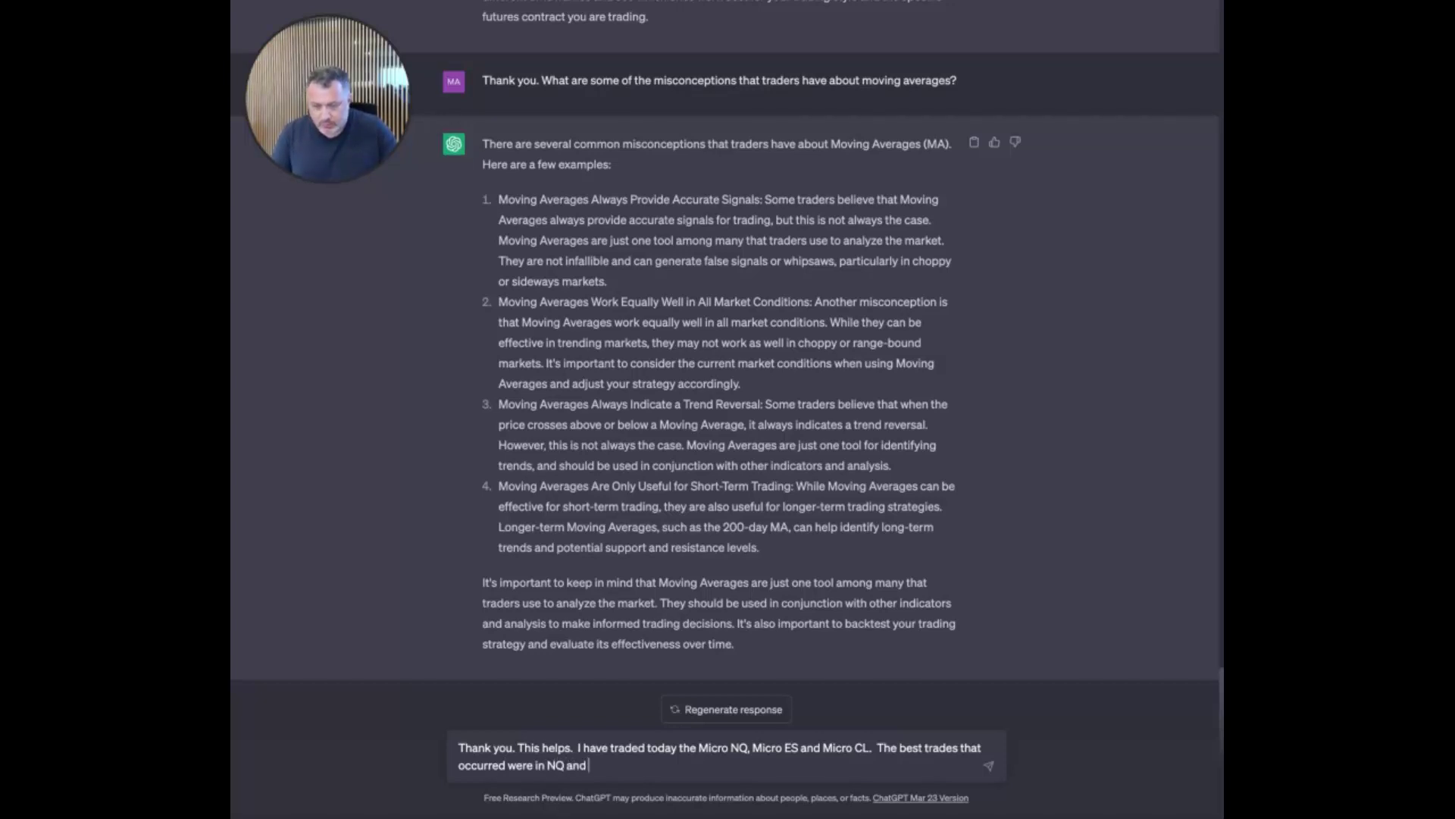
type(" the wors")
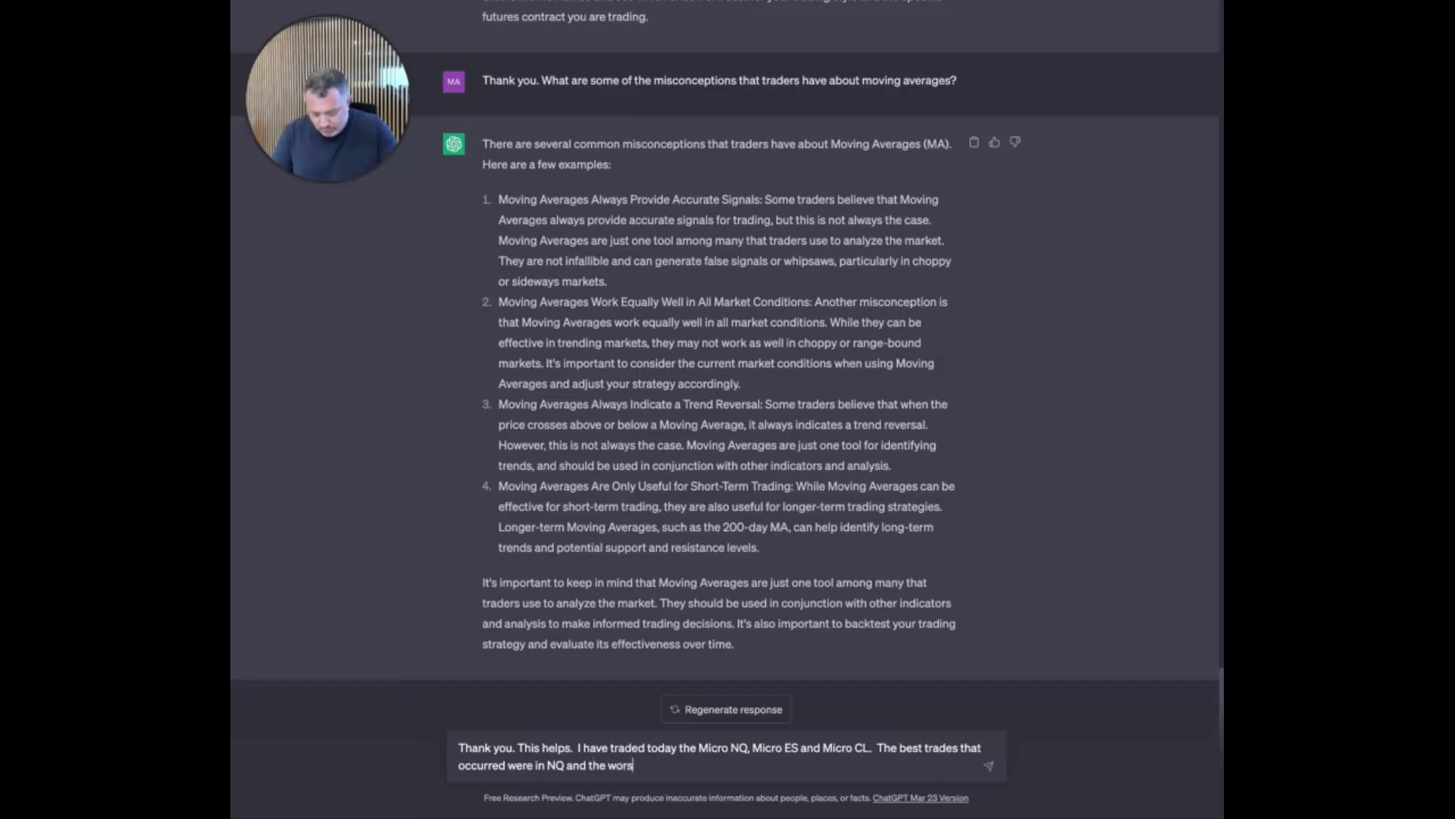
type("t trades we")
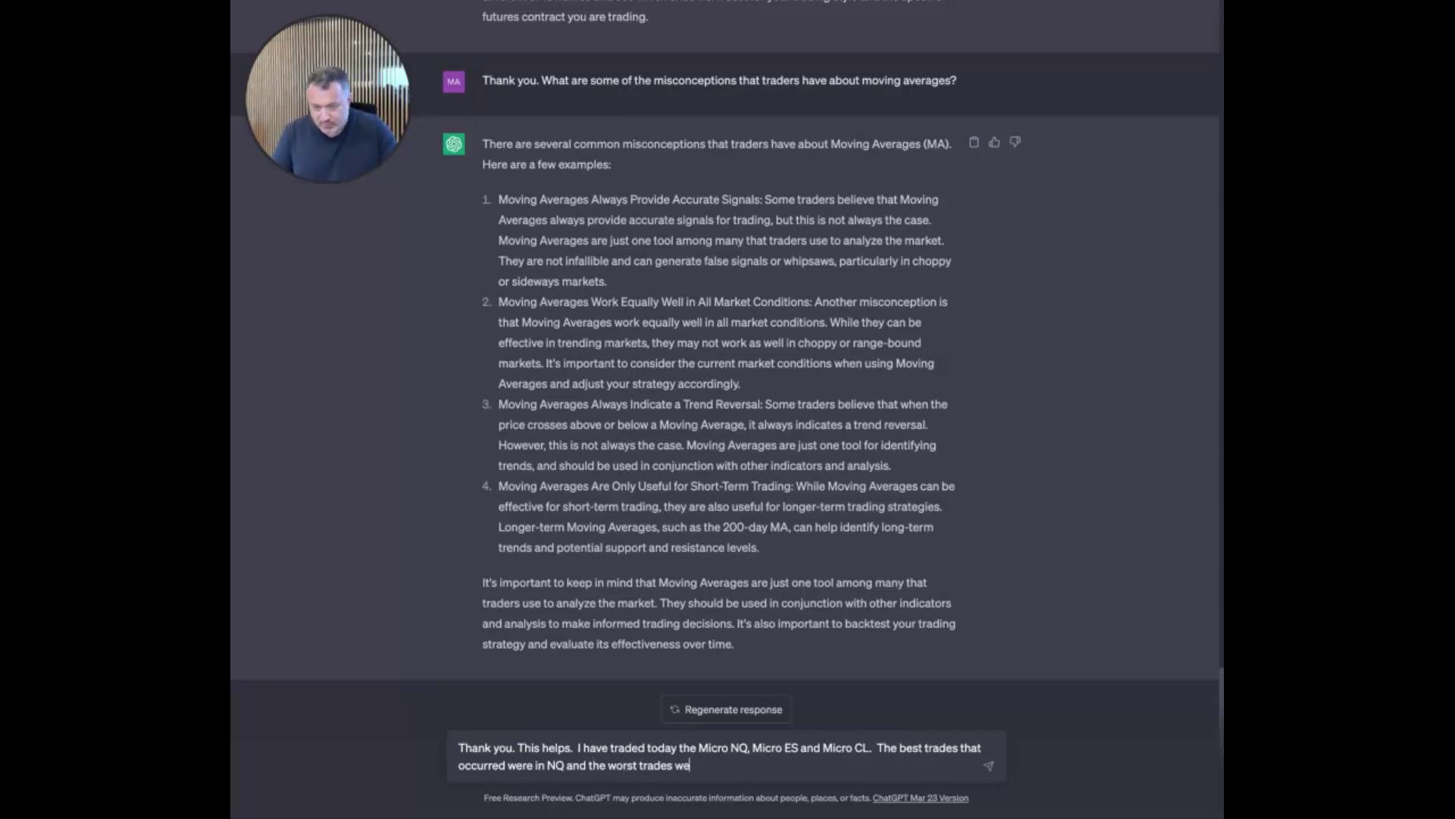
type("re in ")
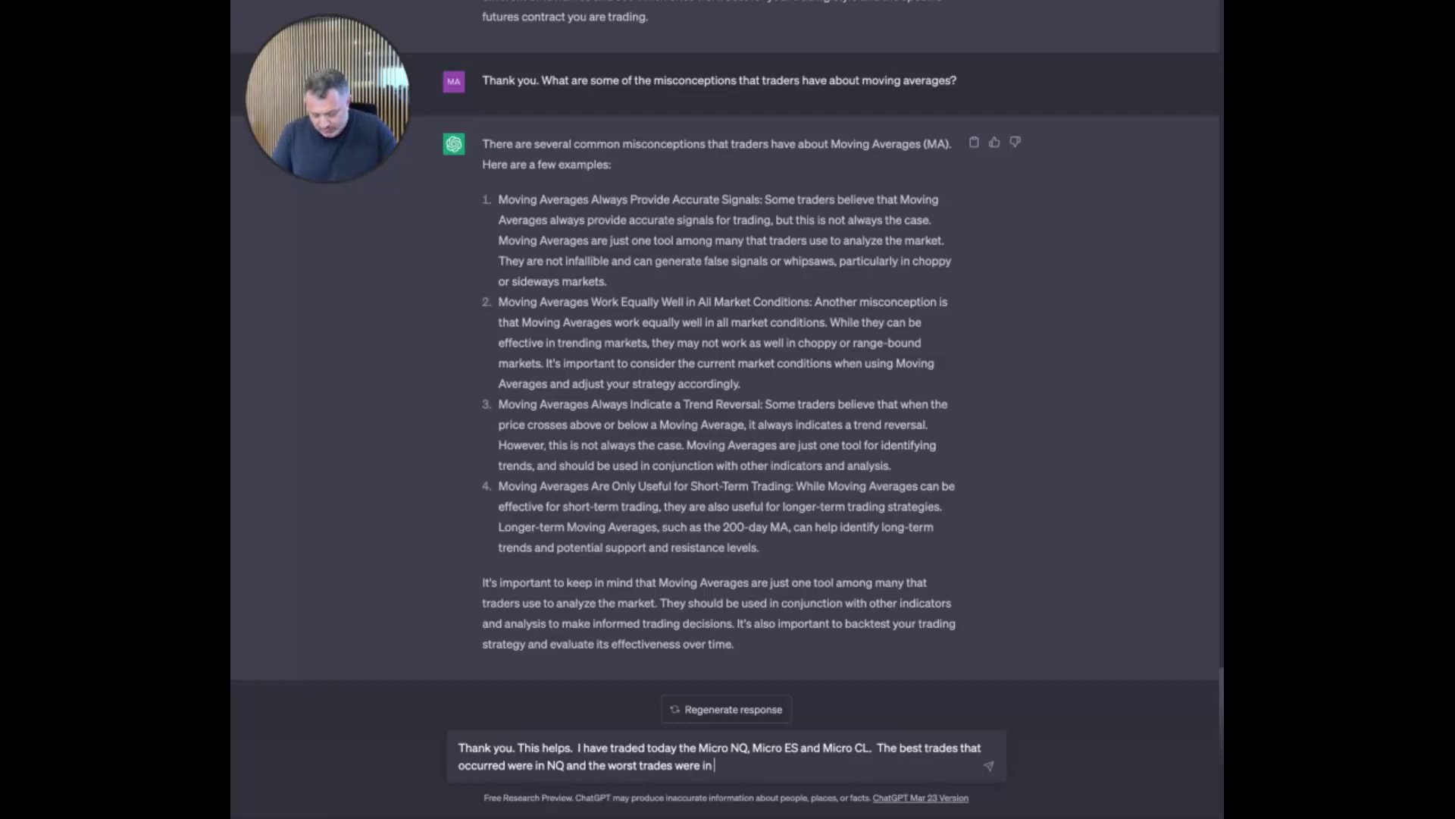
type("ES. CL B")
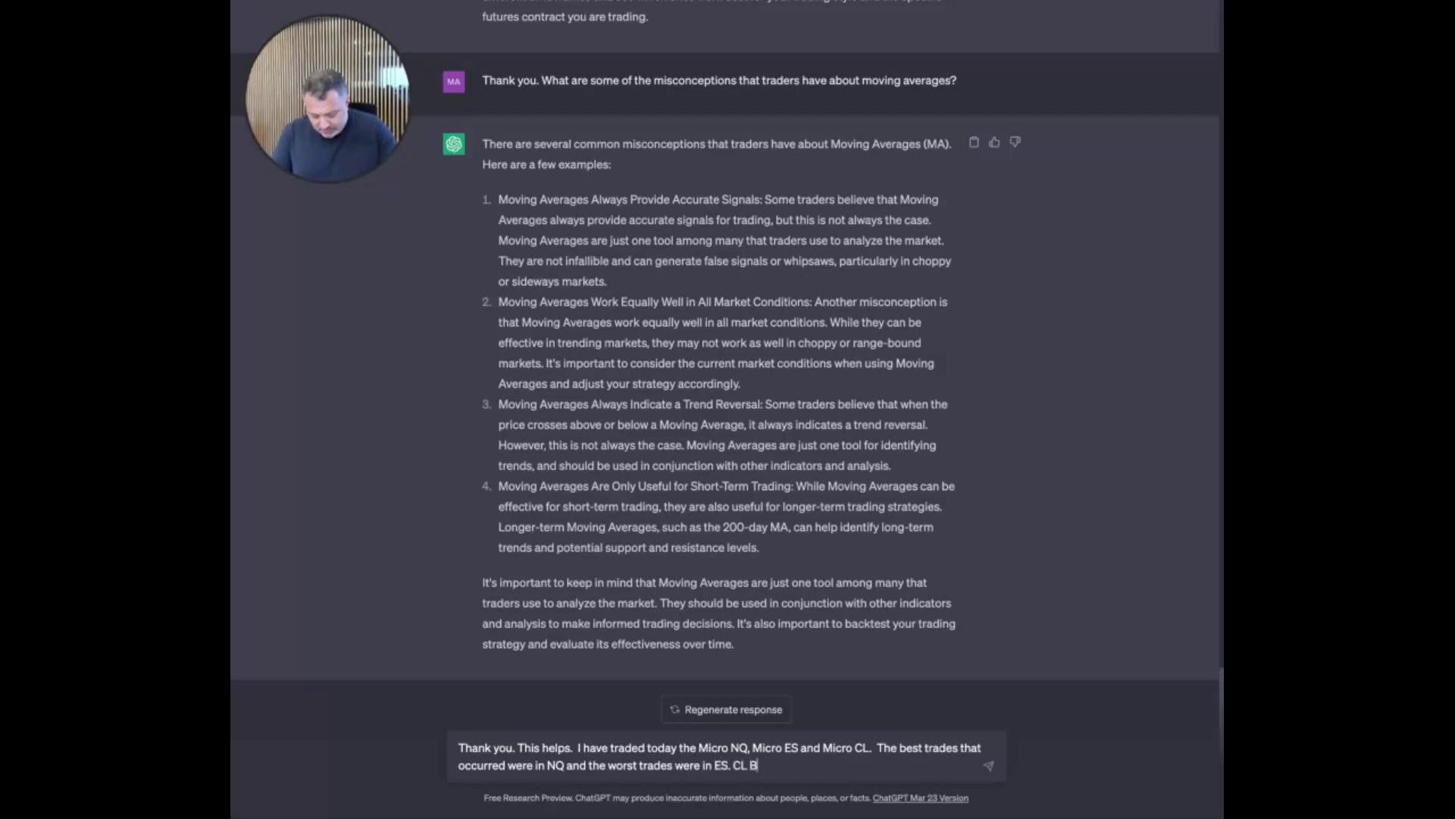
type("roke even.")
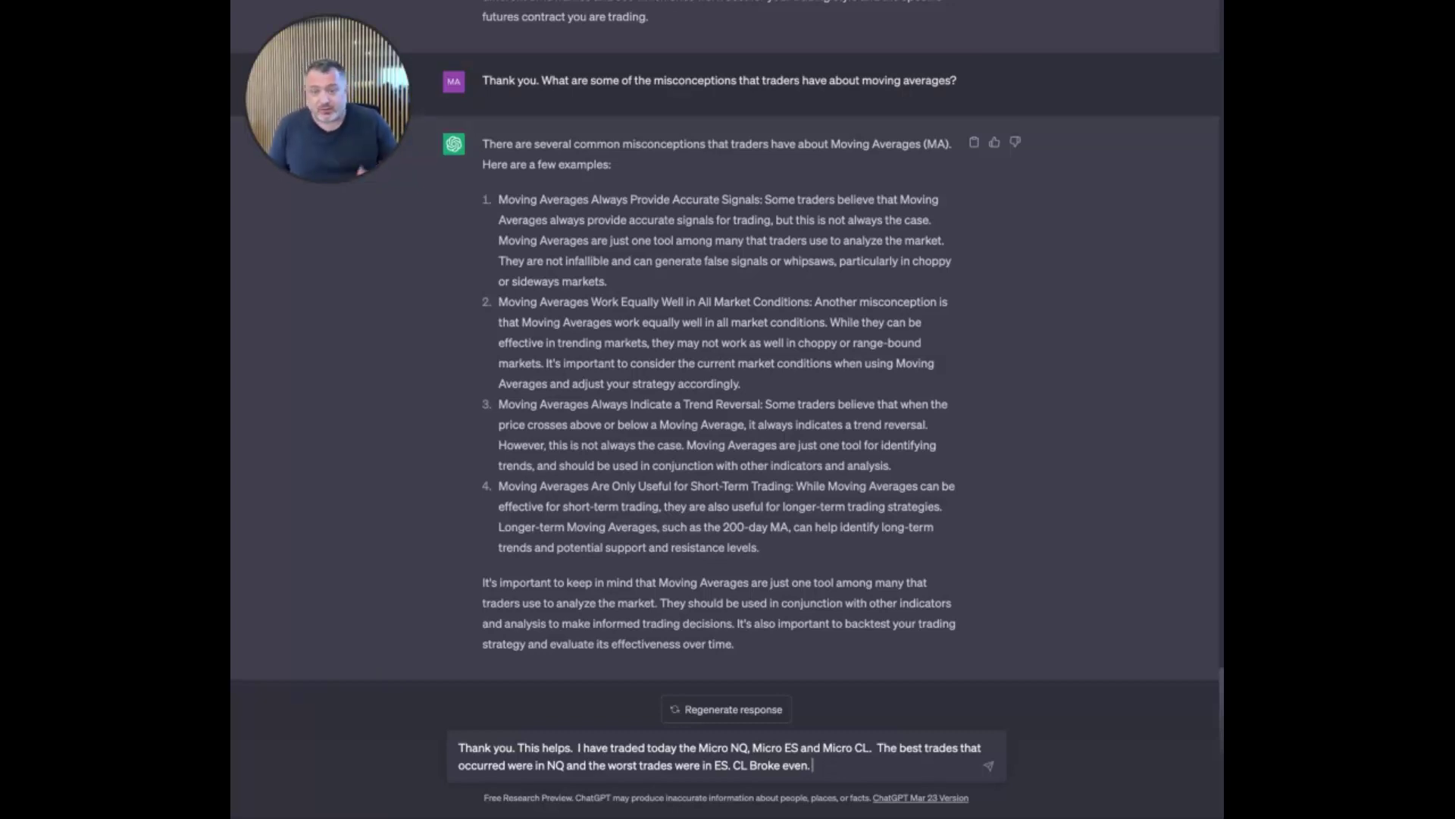
Finish the message with "The best trades occured 9-11AM. The worst trades were 2-4 PM." and send it
type("The best trades occured 9-11AM.")
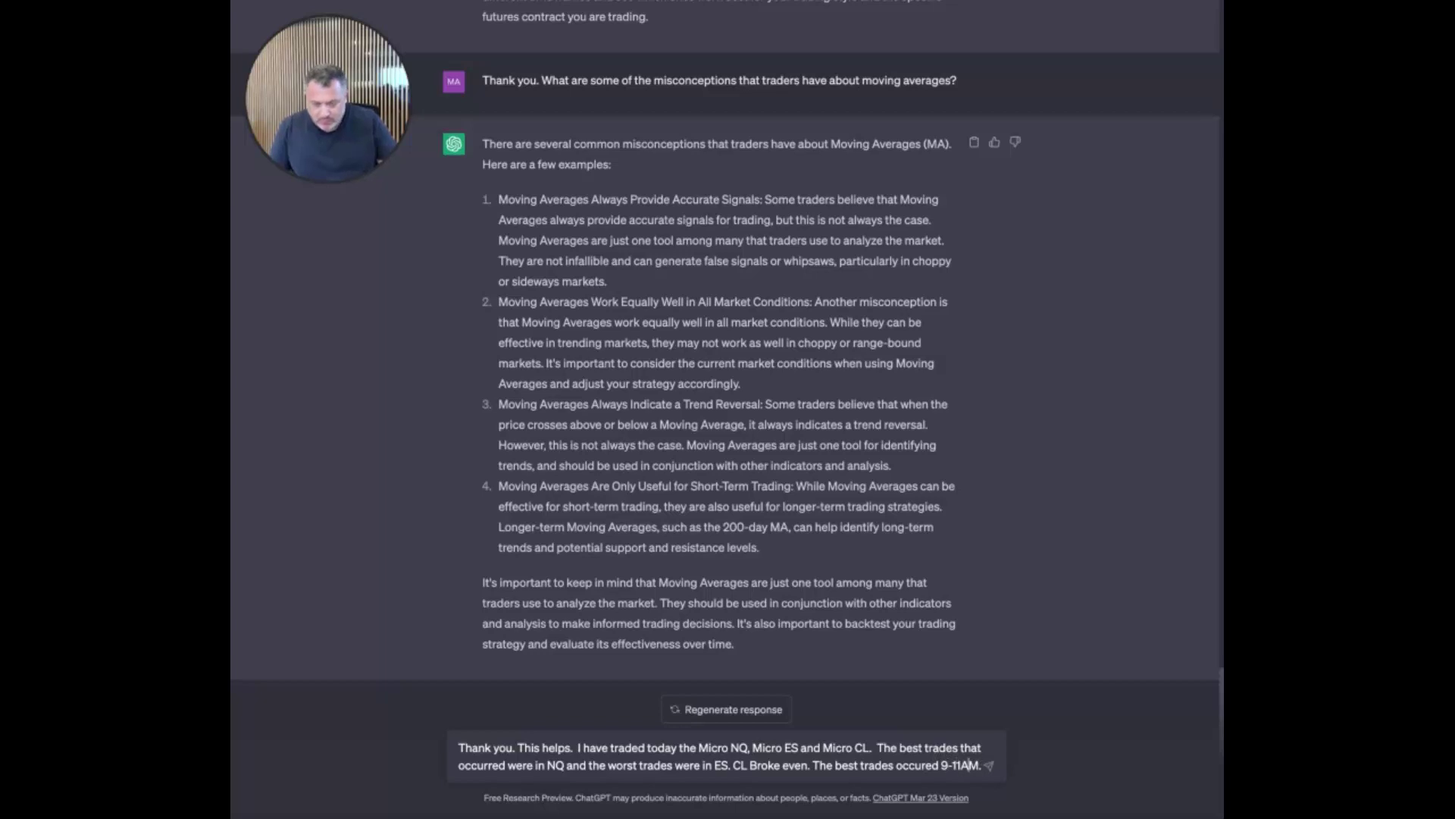
type("The")
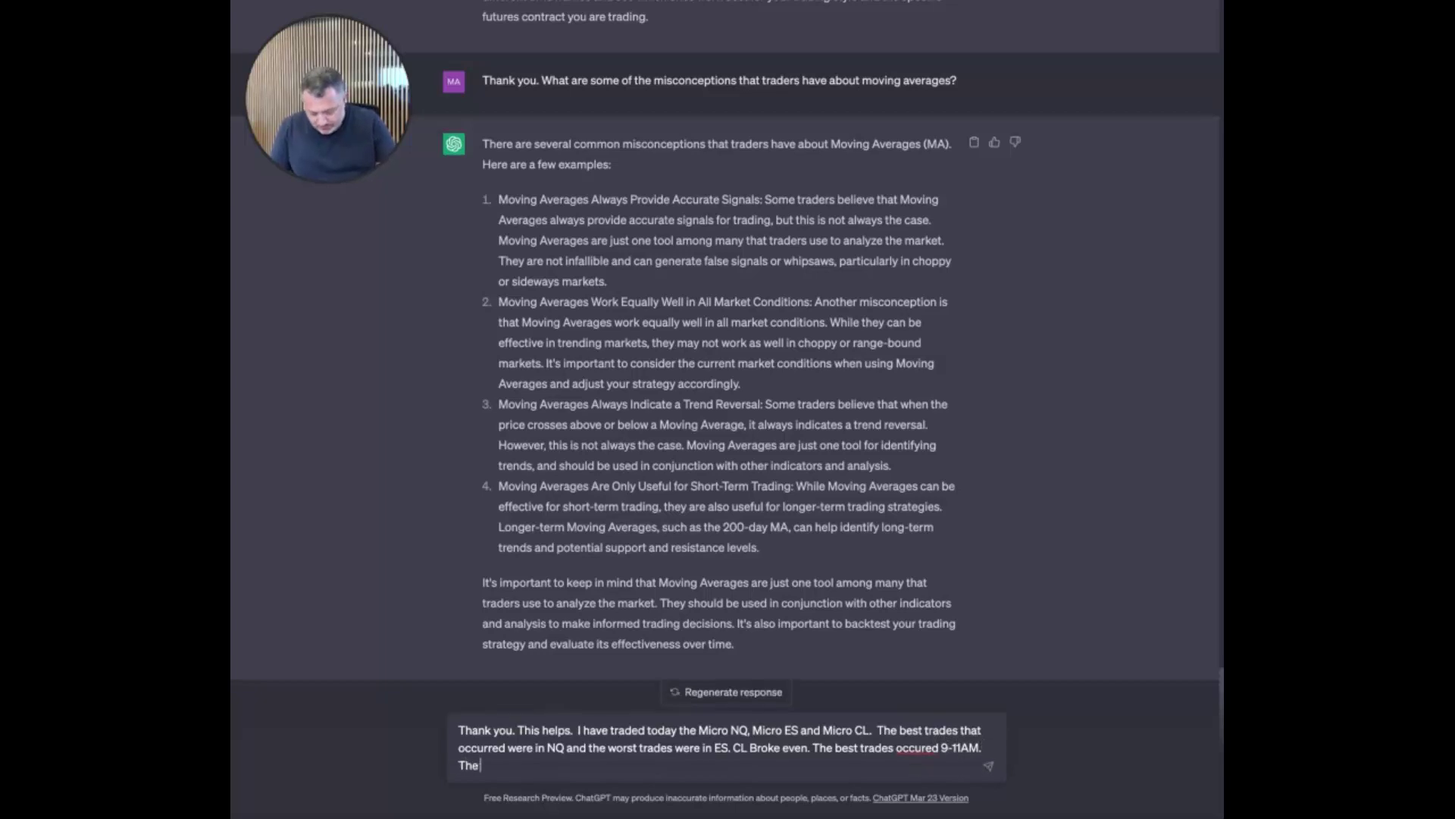
type(" worst trad")
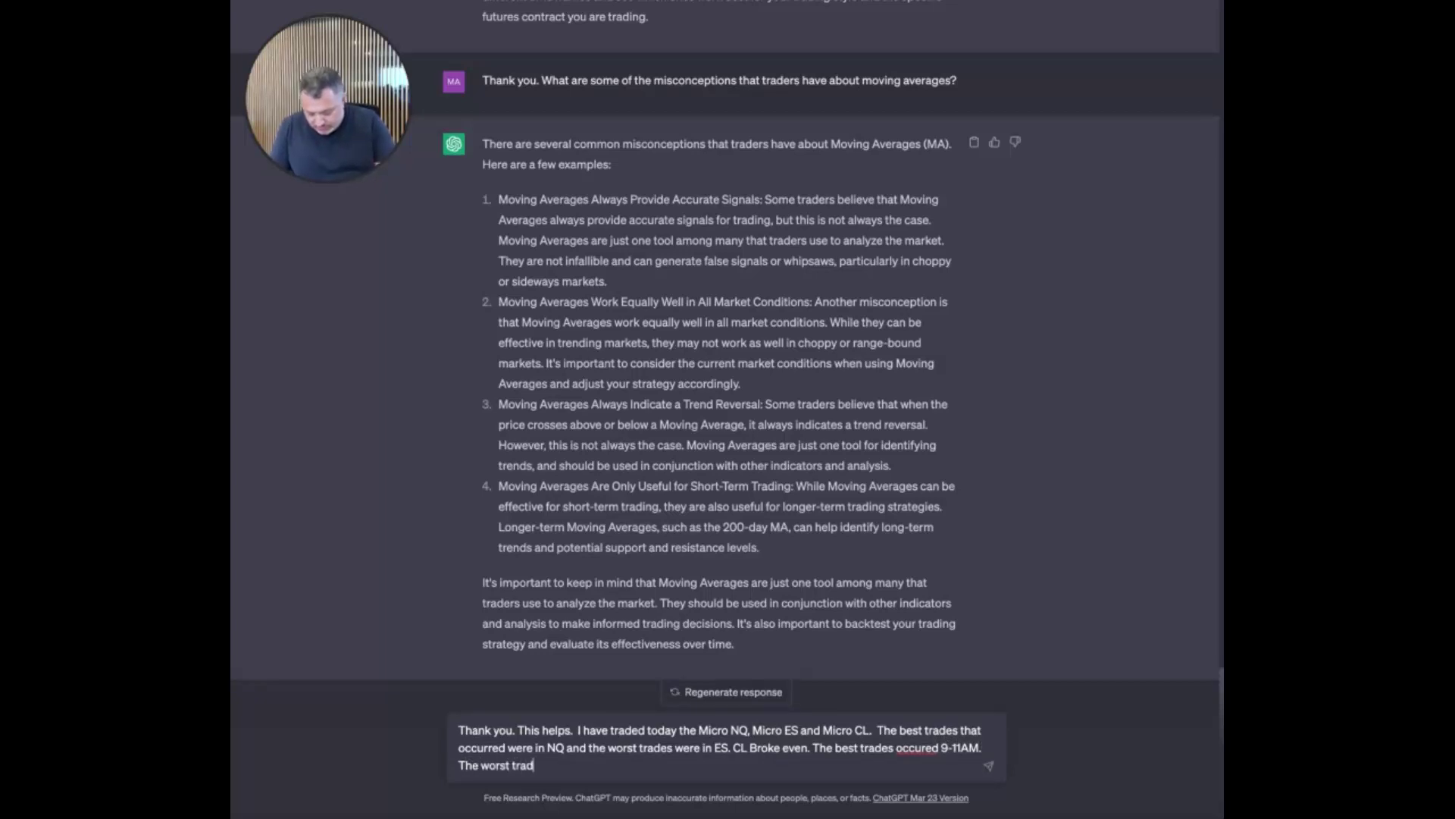
type("es were 2")
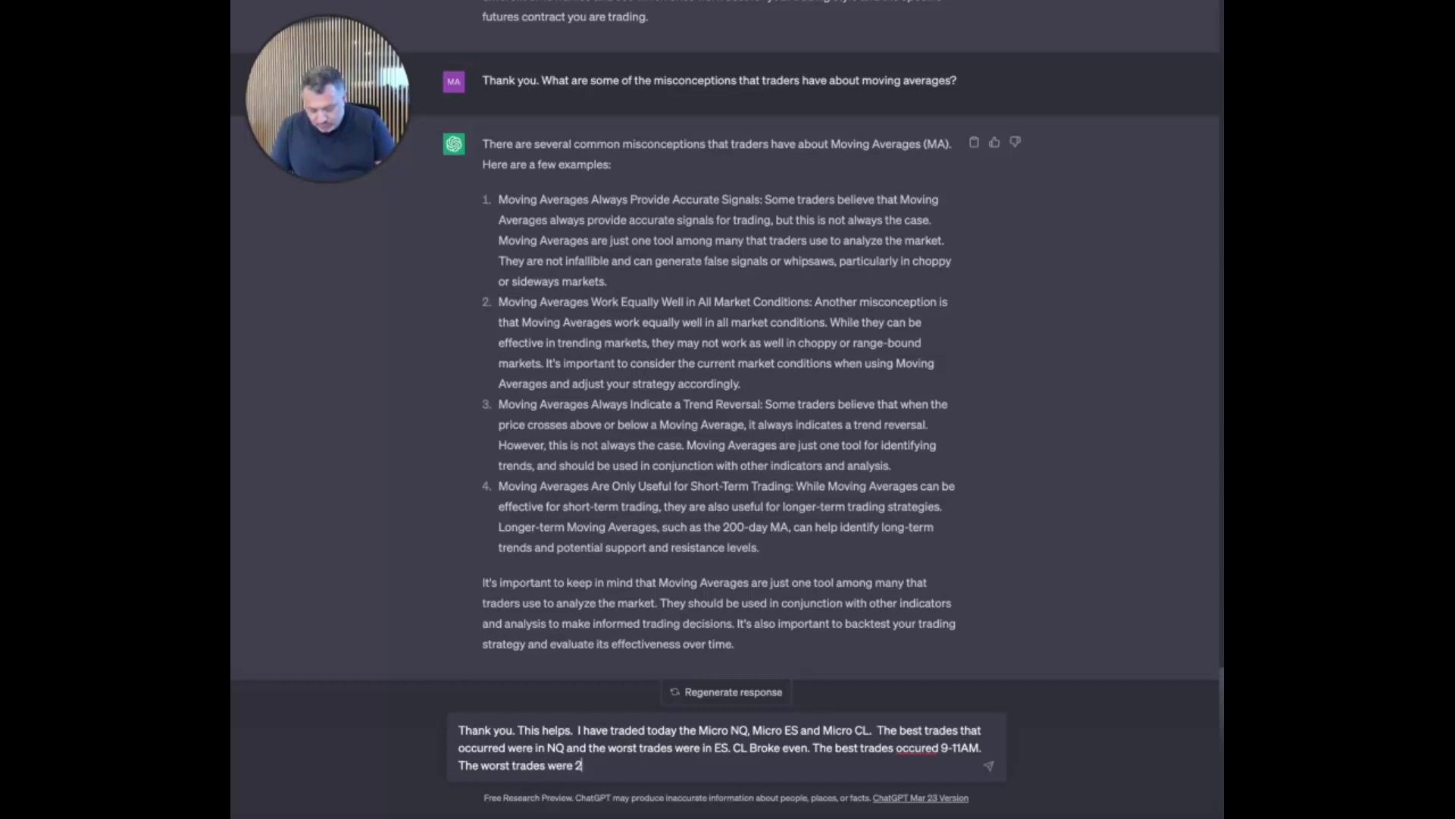
type("-3PM.")
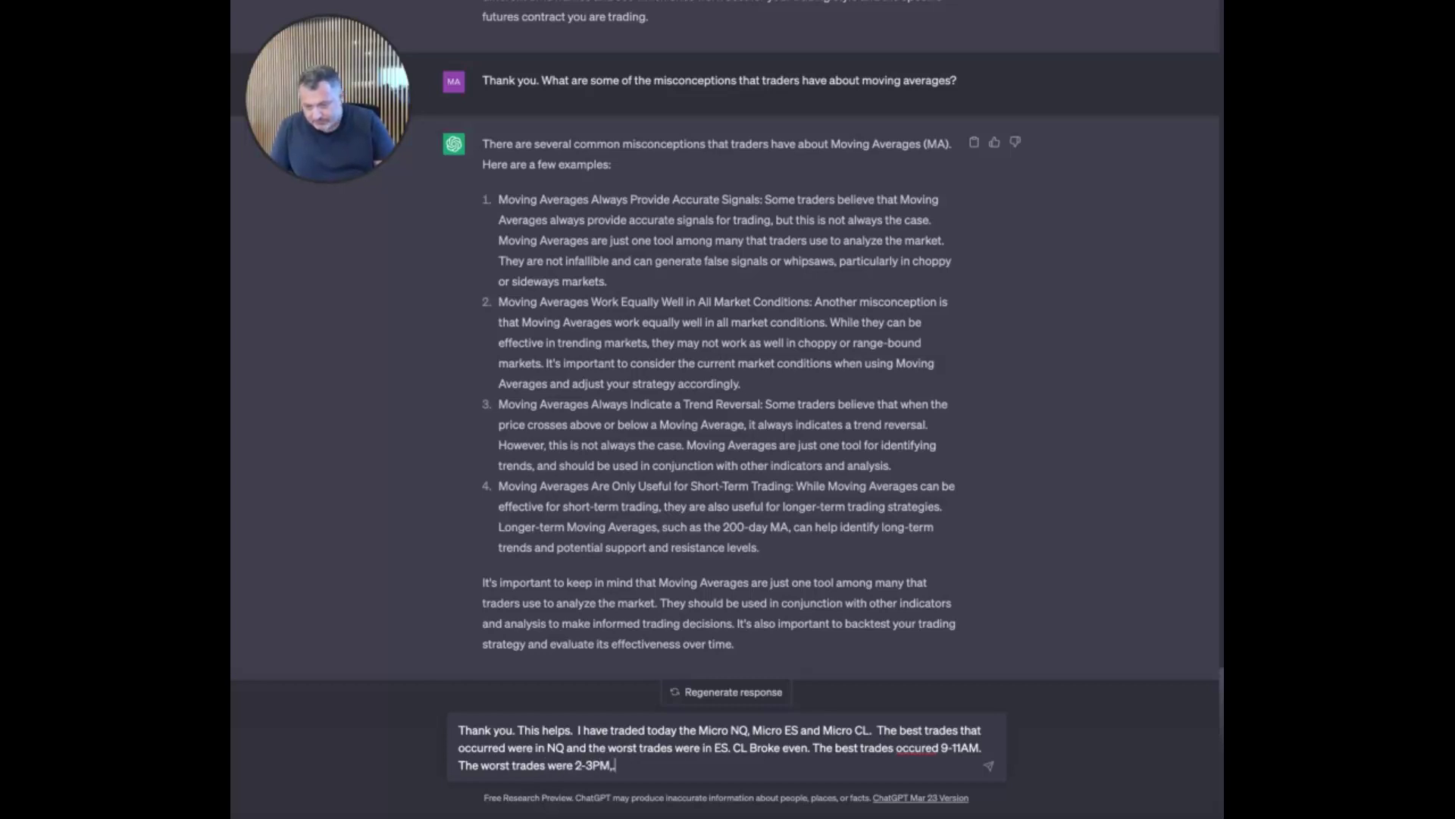
key("BackSpace")
key("BackSpace")
key("BackSpace")
key("BackSpace")
type("4")
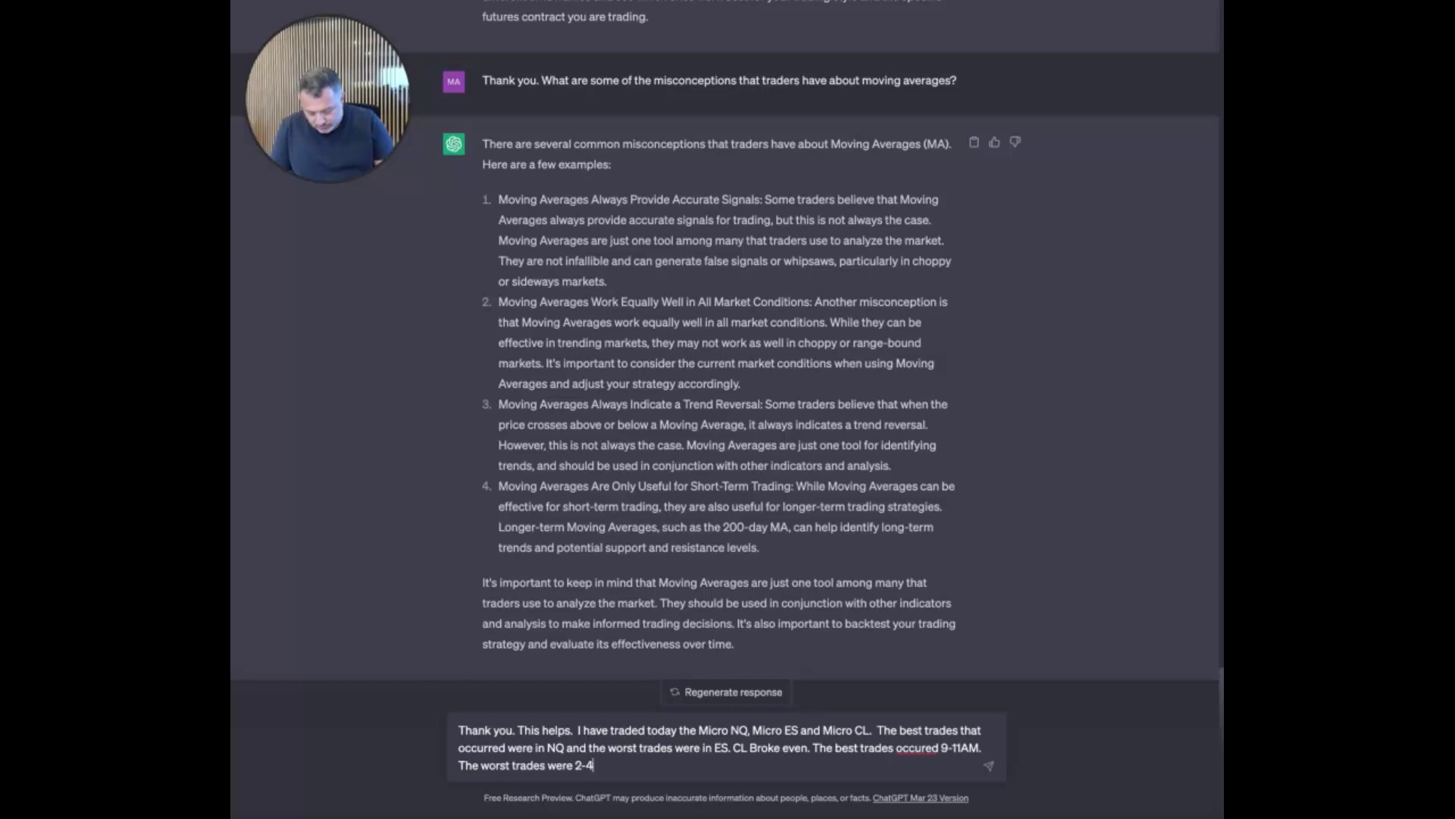
type(" PM.")
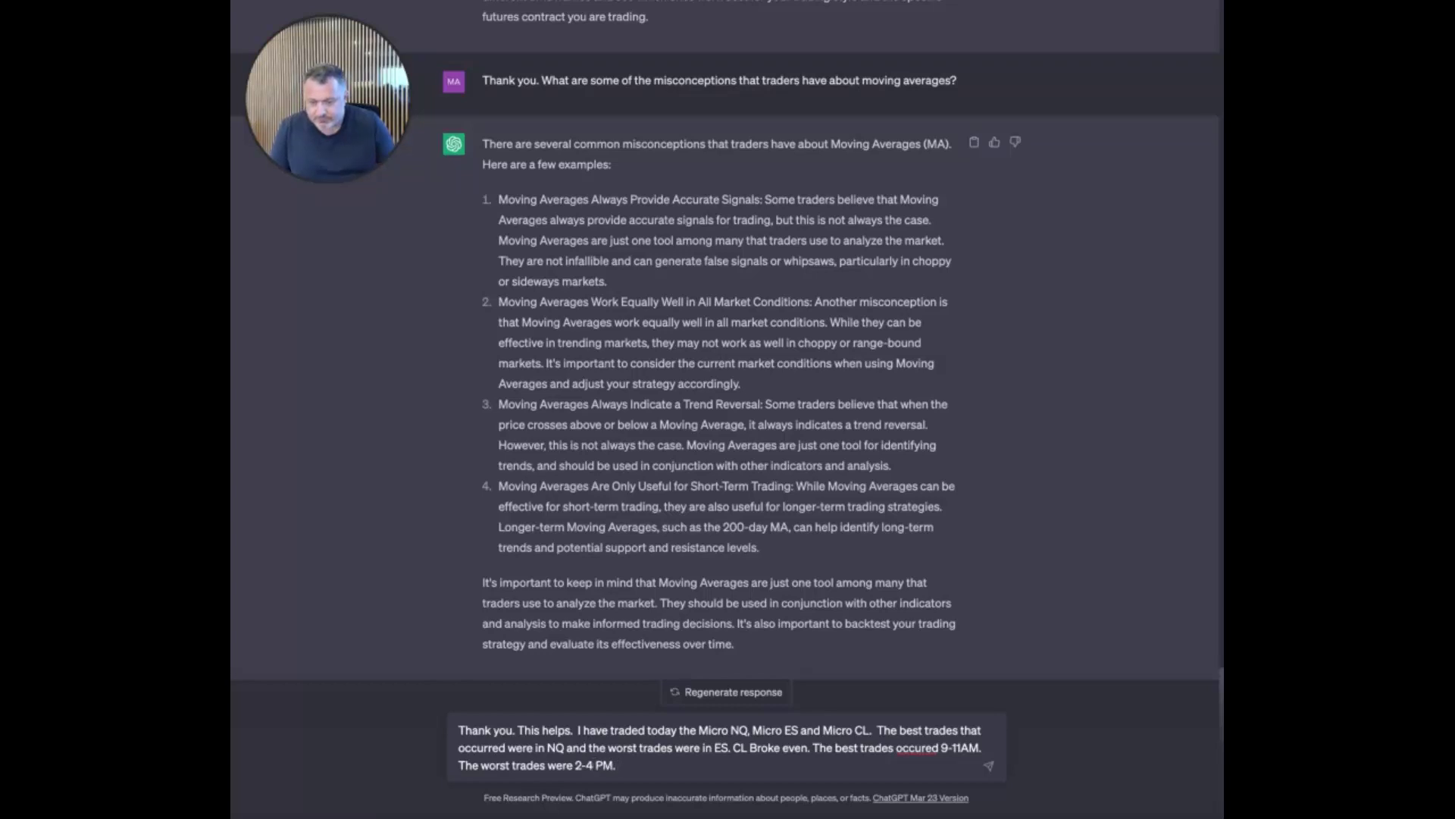
key("Return")
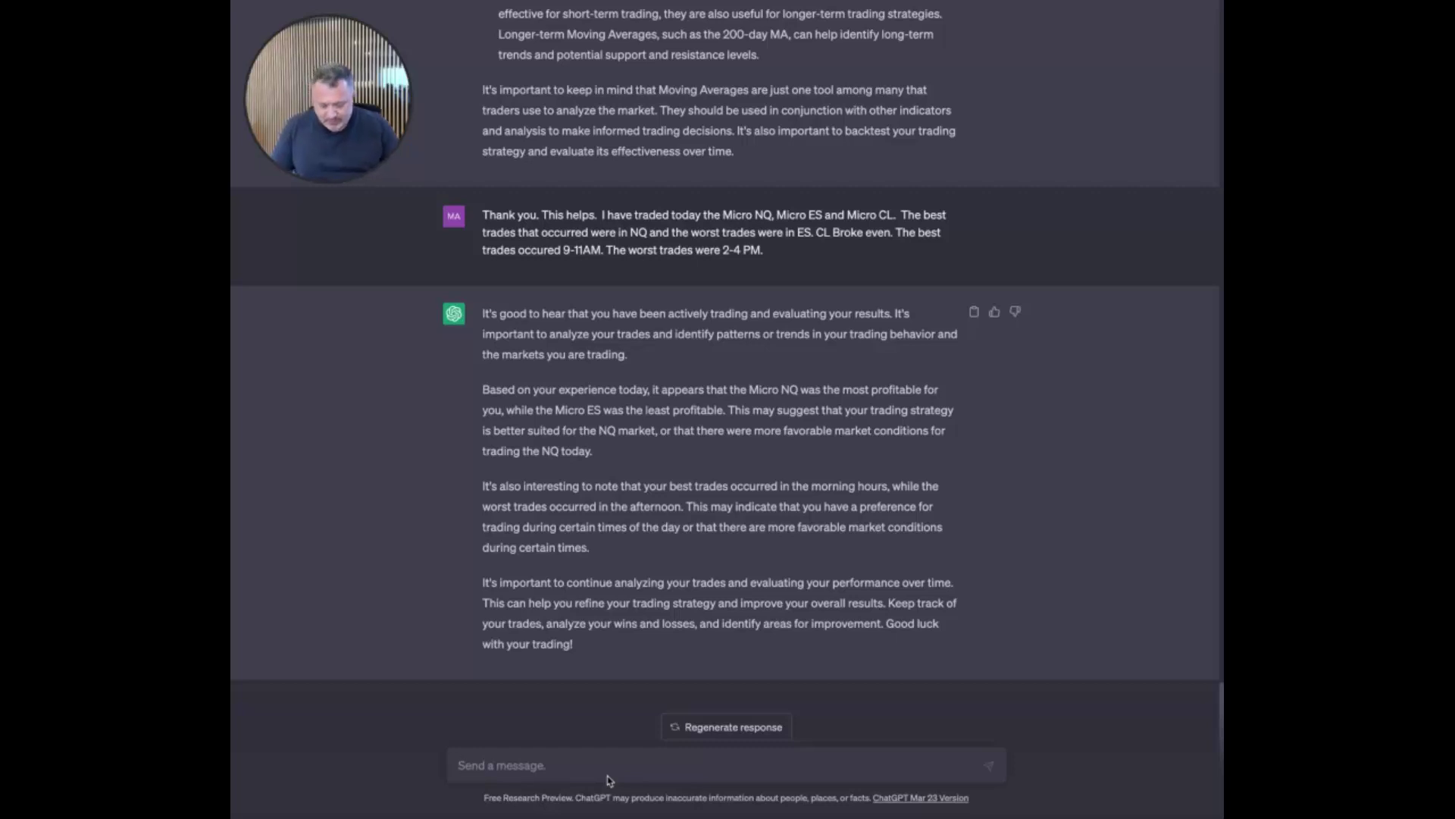
Begin a new message with "Can you create a table that I can place my best trades and worst trades"
type("Can")
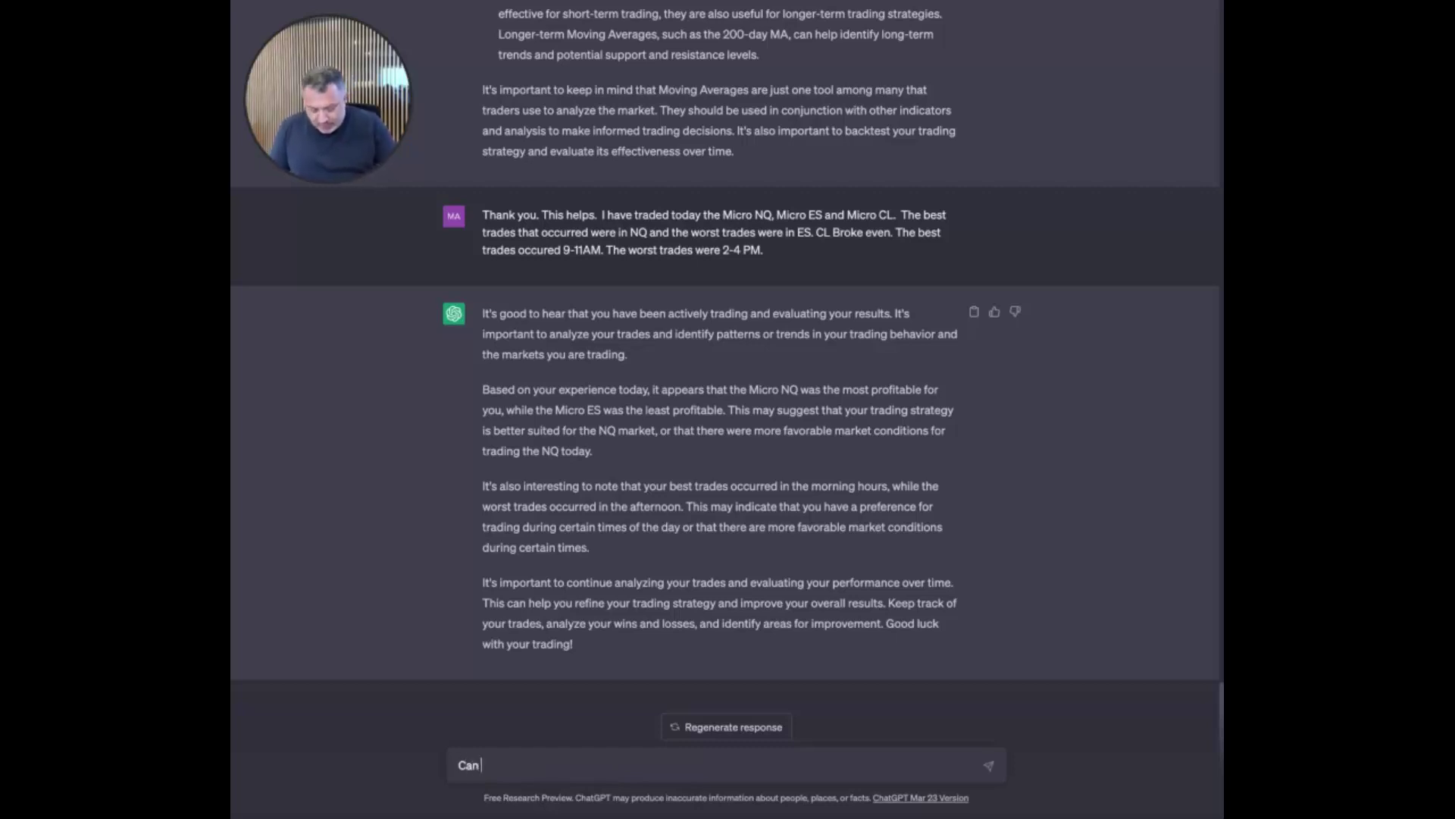
key("BackSpace")
type("n you crea")
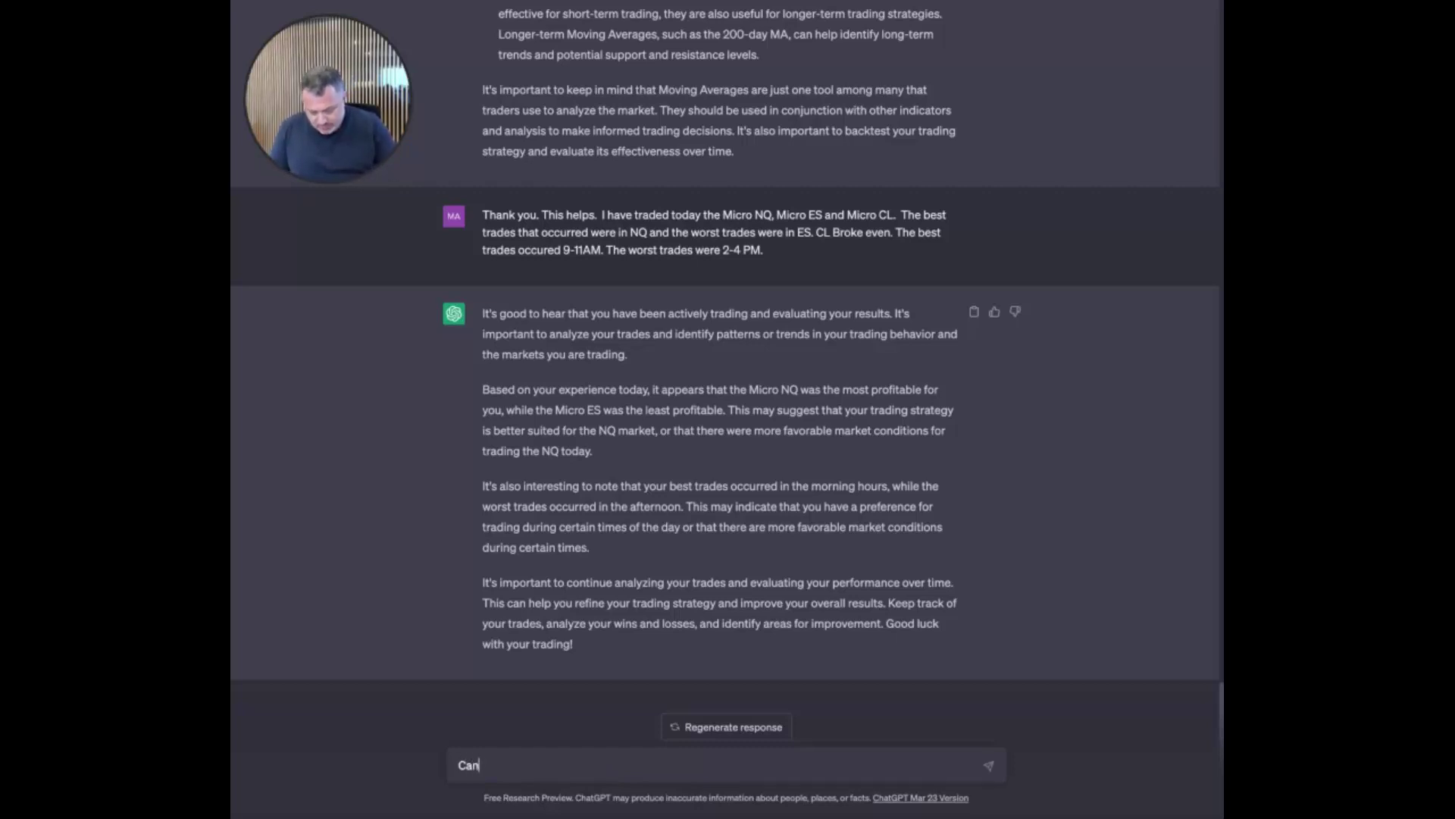
type("te ")
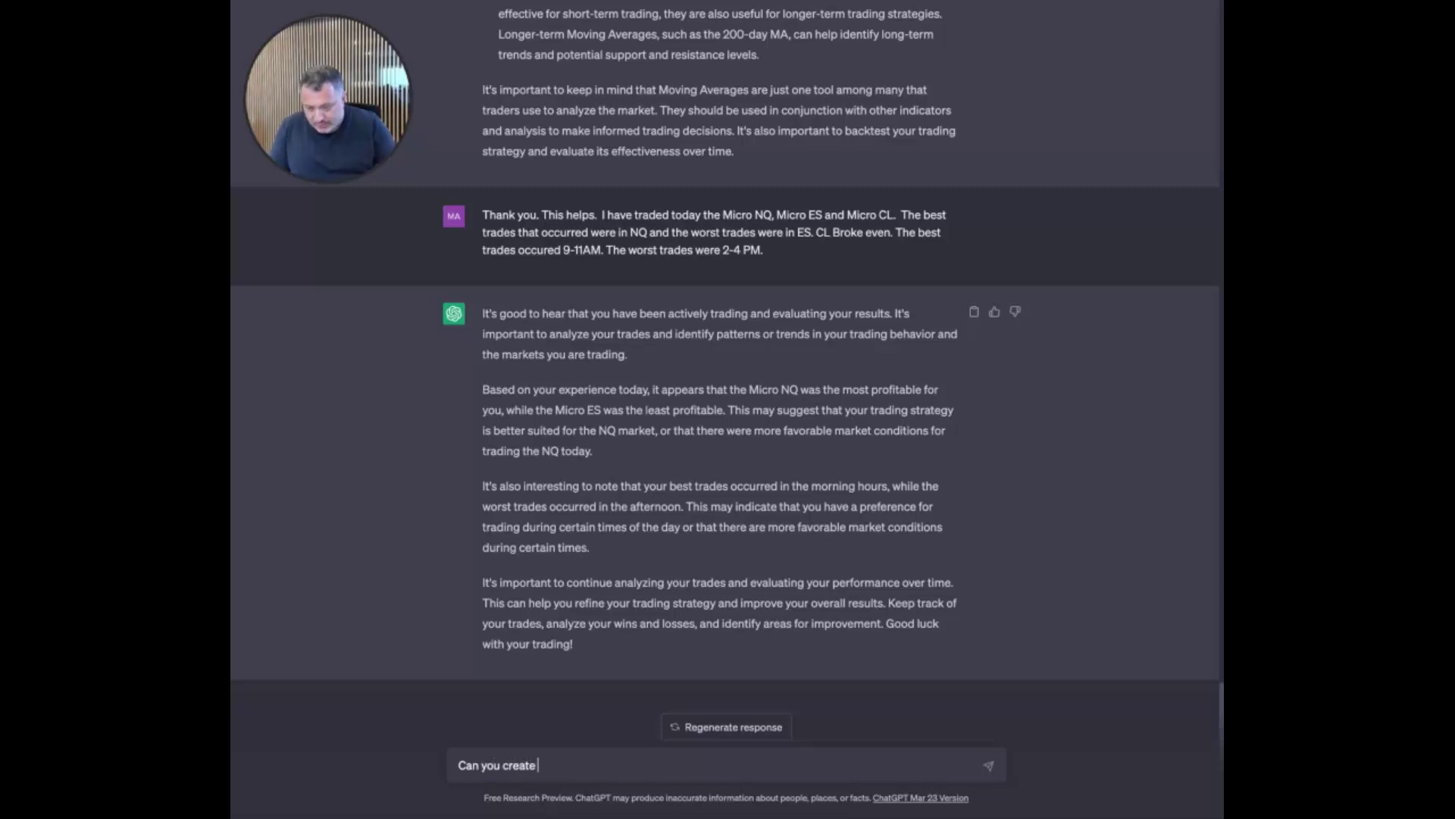
type("a table tha")
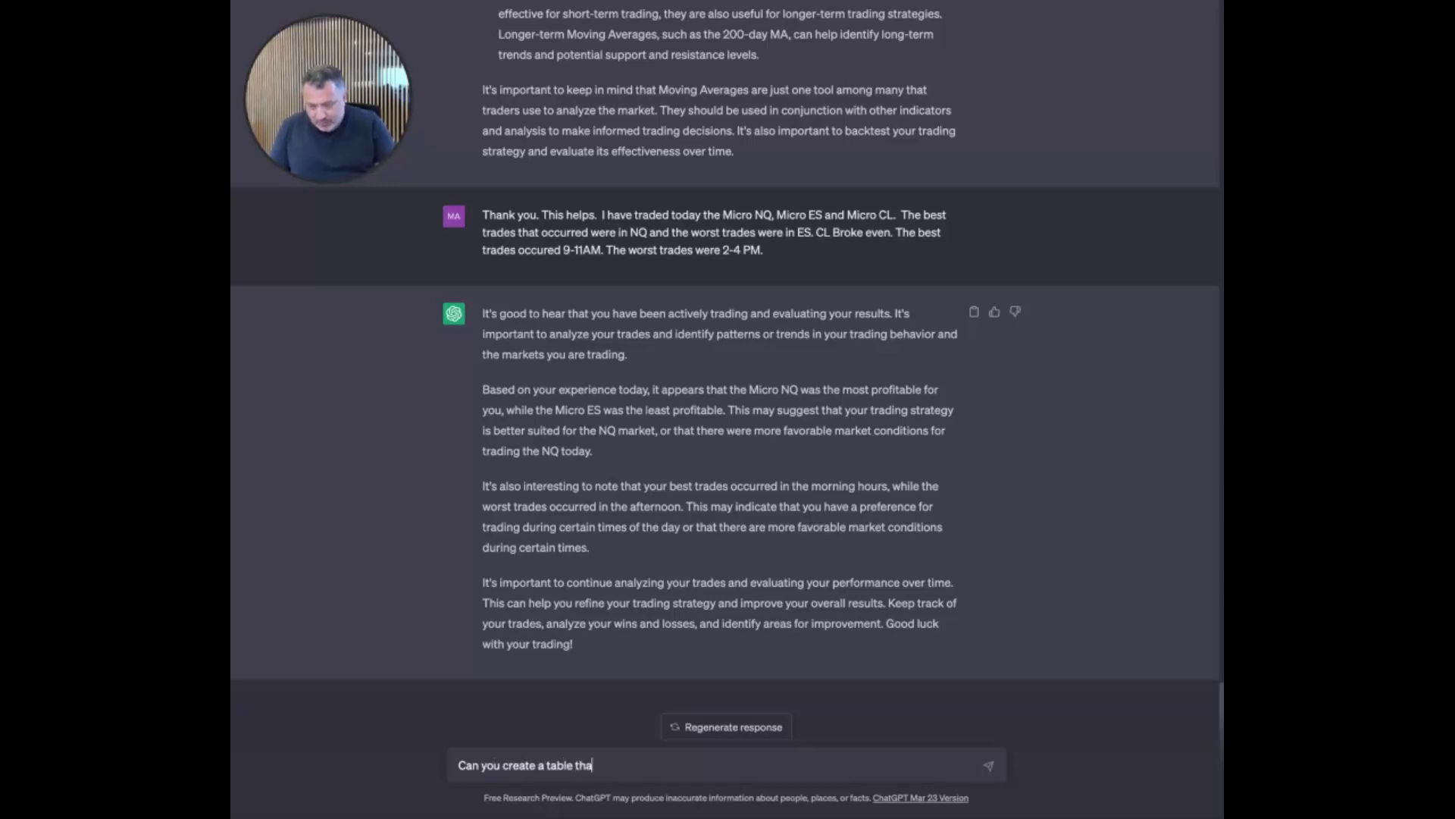
type("t I can ")
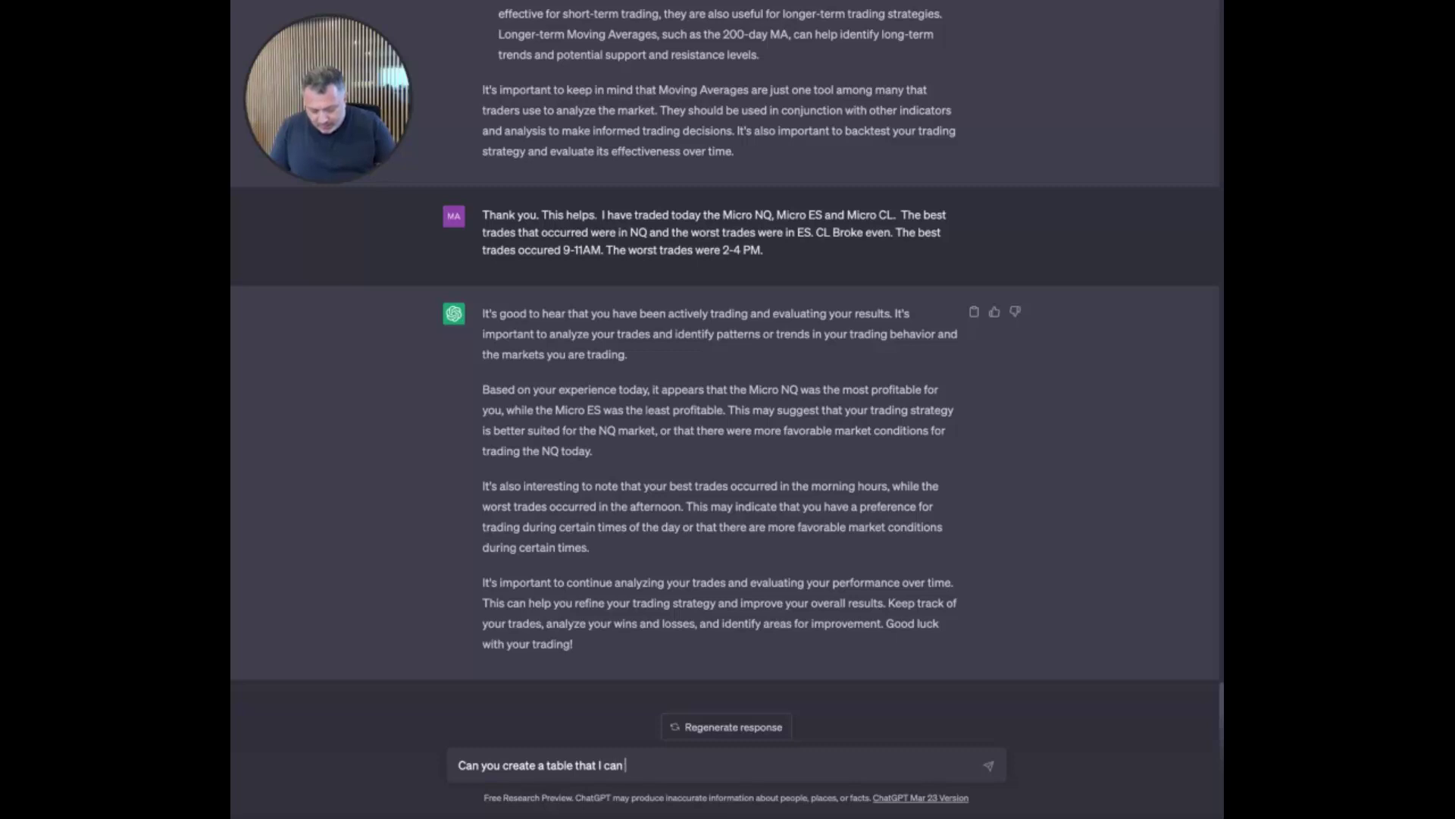
type("place my bes")
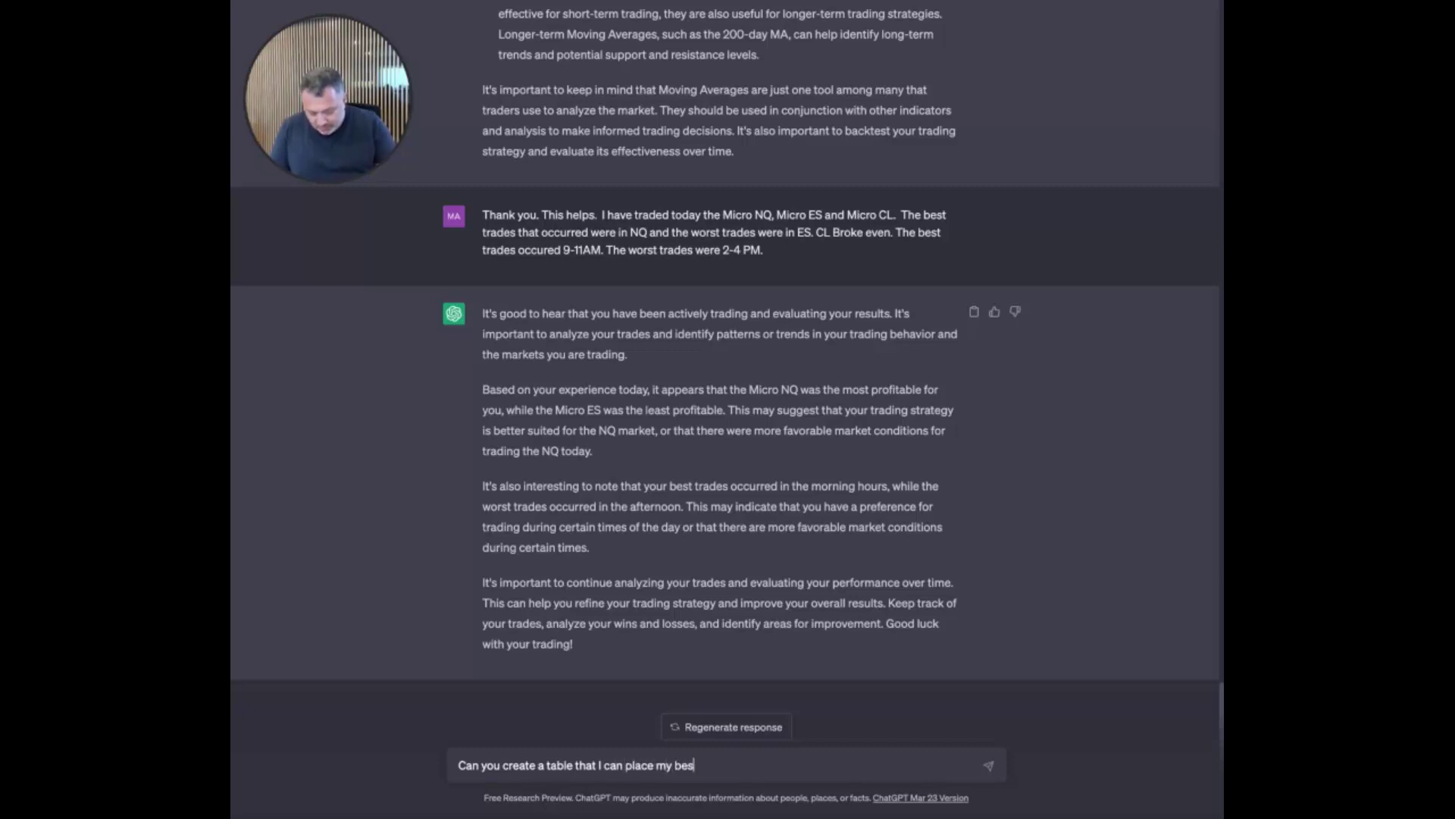
type("t trades and w")
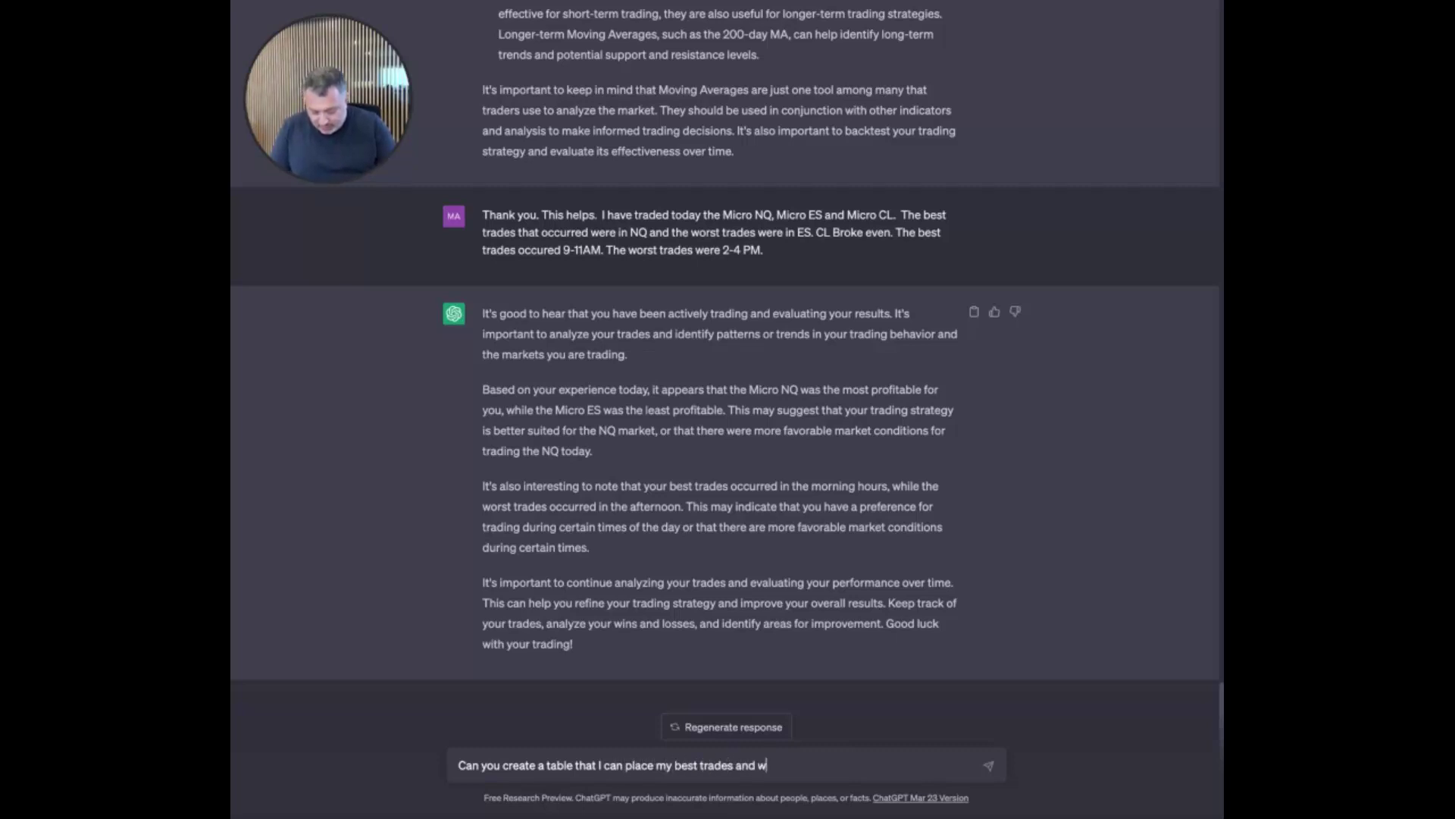
type("orst trades ")
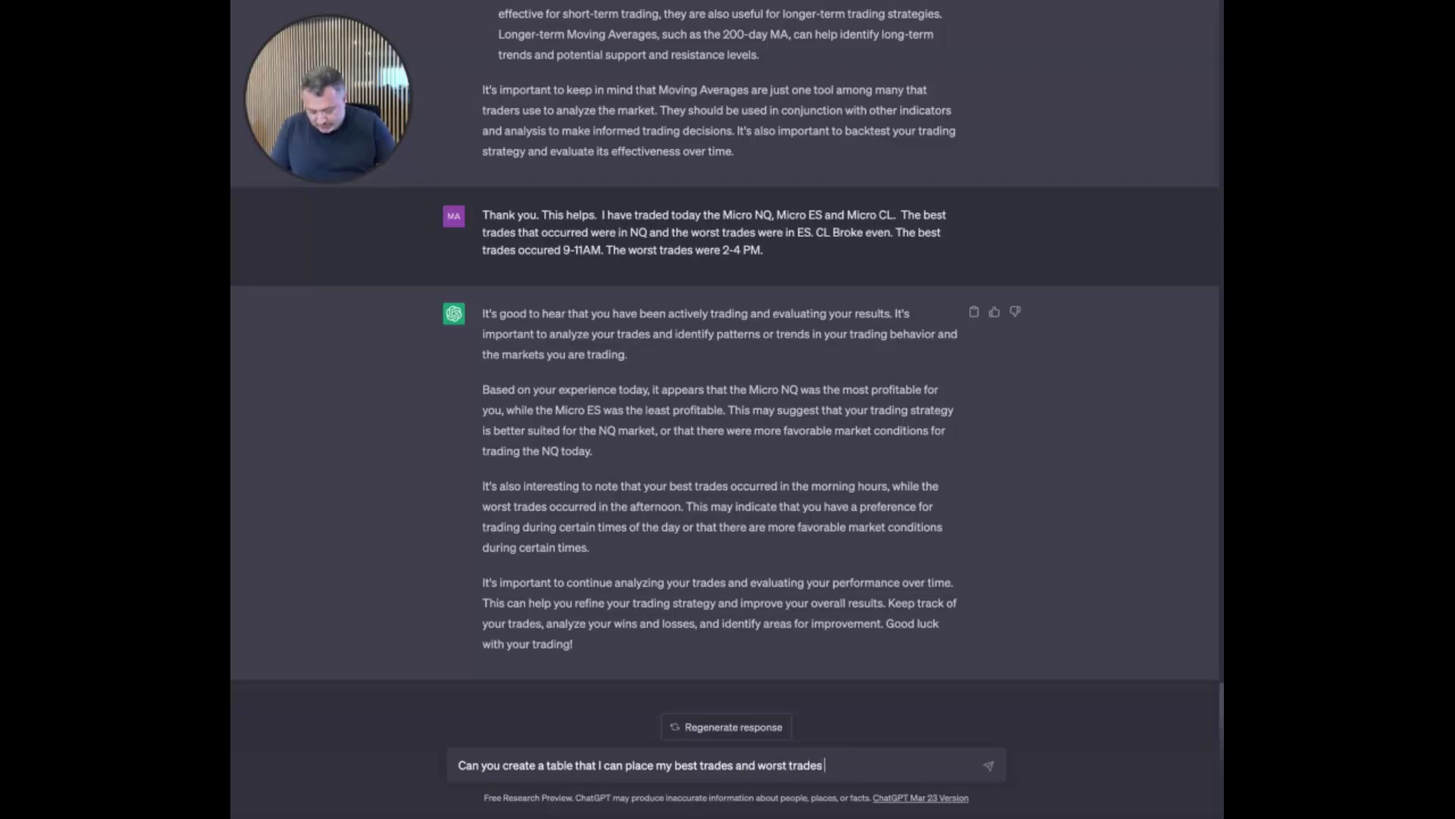
Finish the message with "according to the time during the day." and send it
type("according")
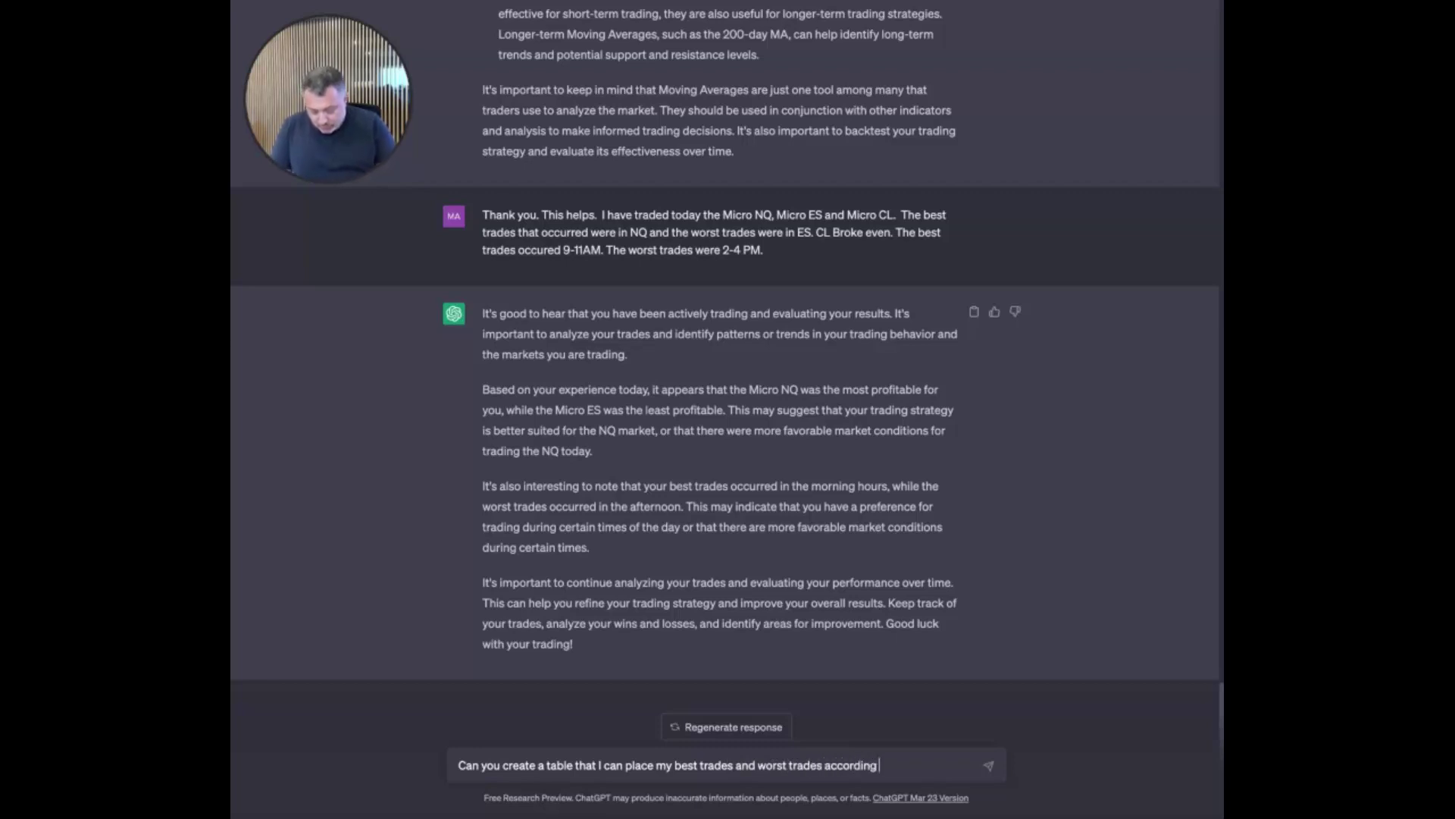
type(" to the")
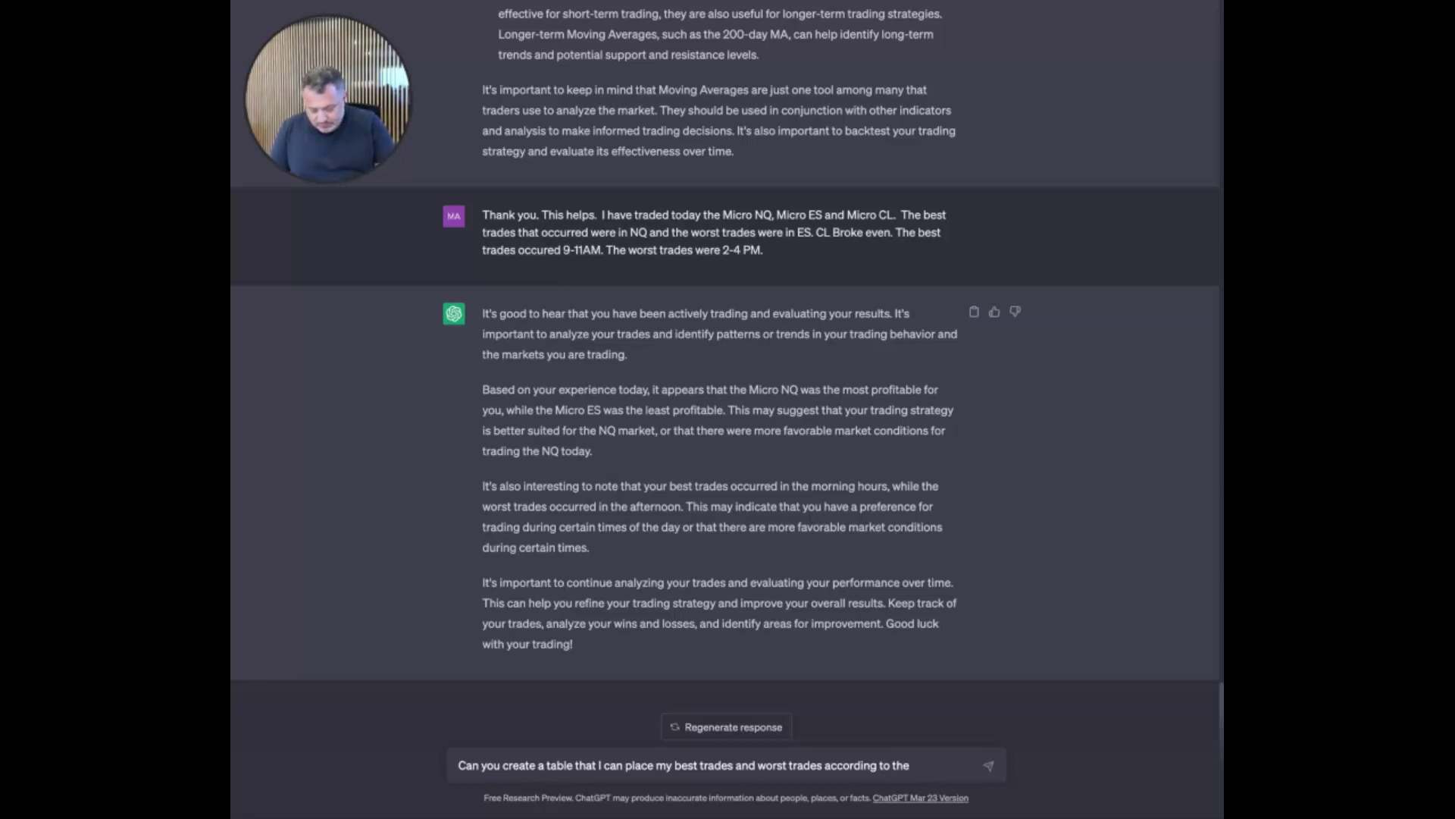
type(" time du")
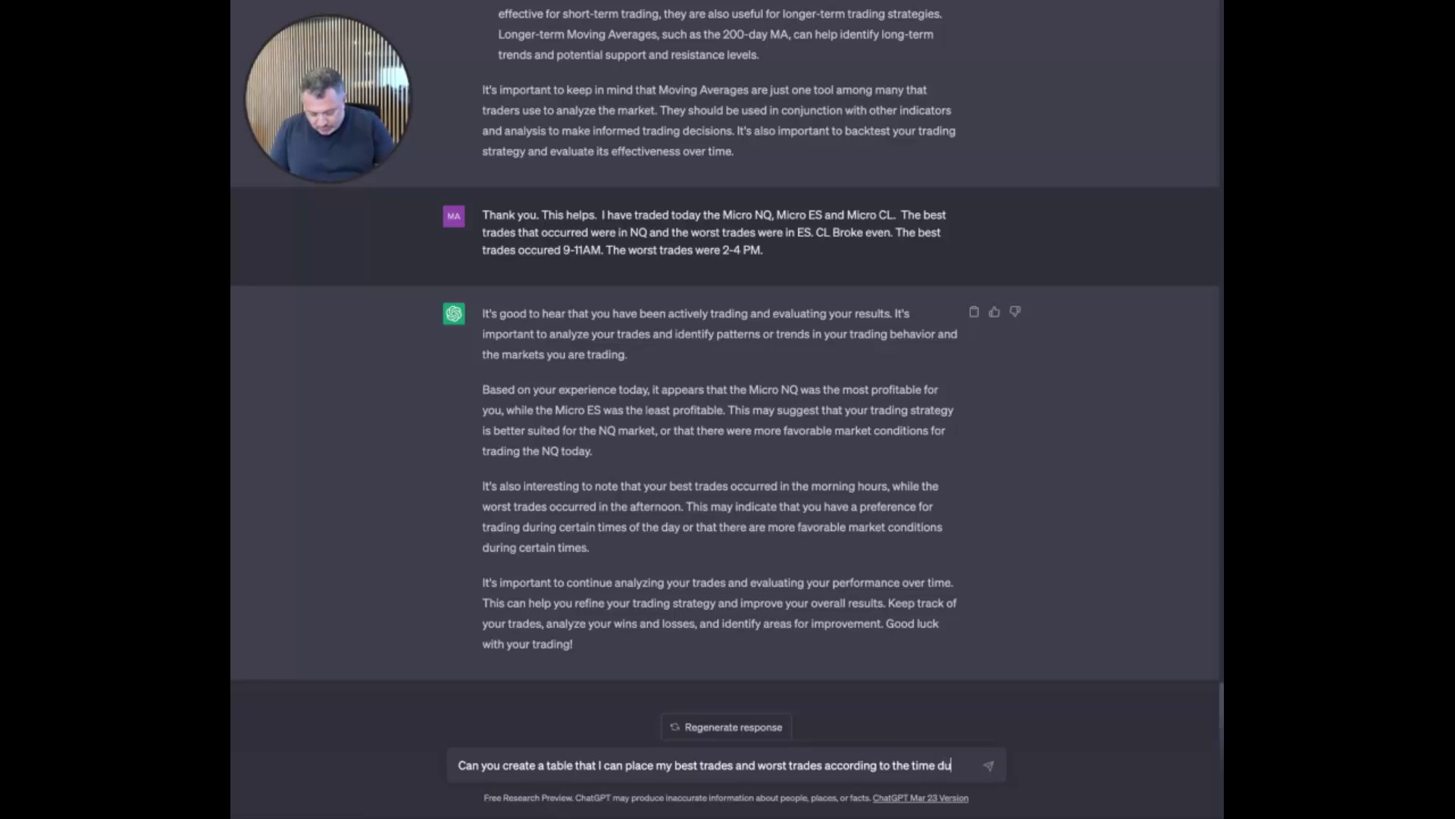
type("ring the day.")
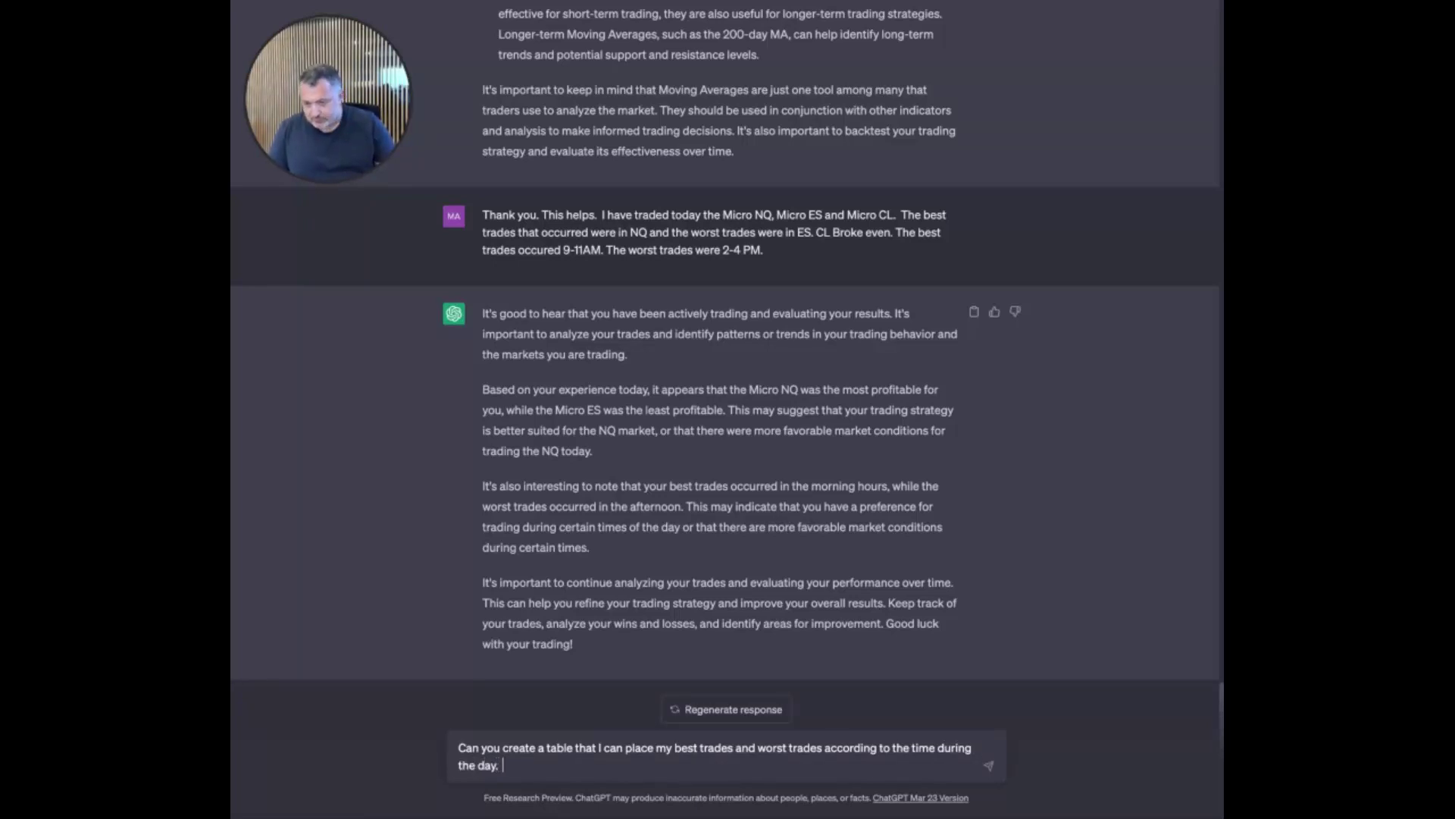
key("Return")
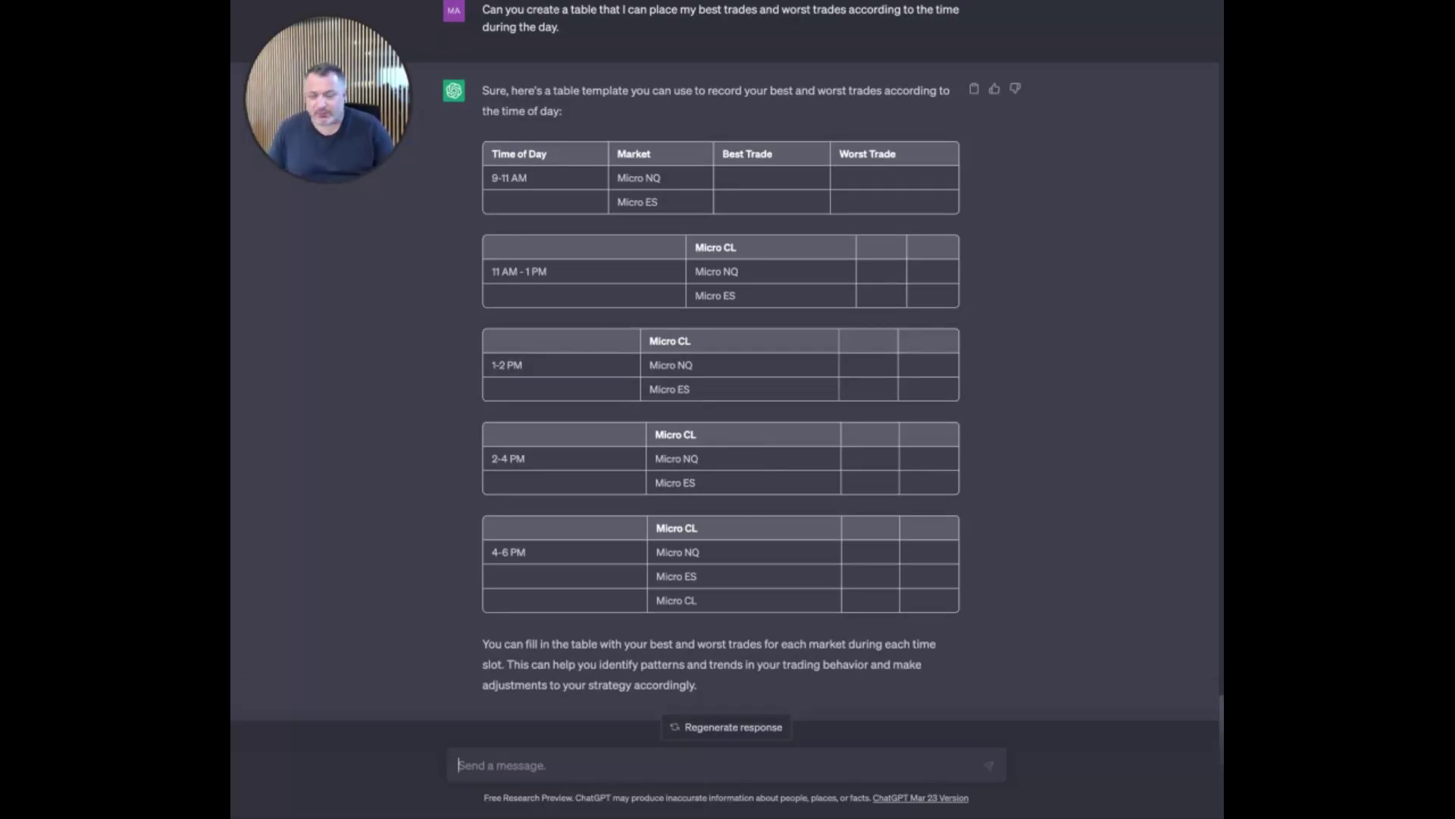
Regenerate the trade table response and rate the new version as better
left_click(790, 767)
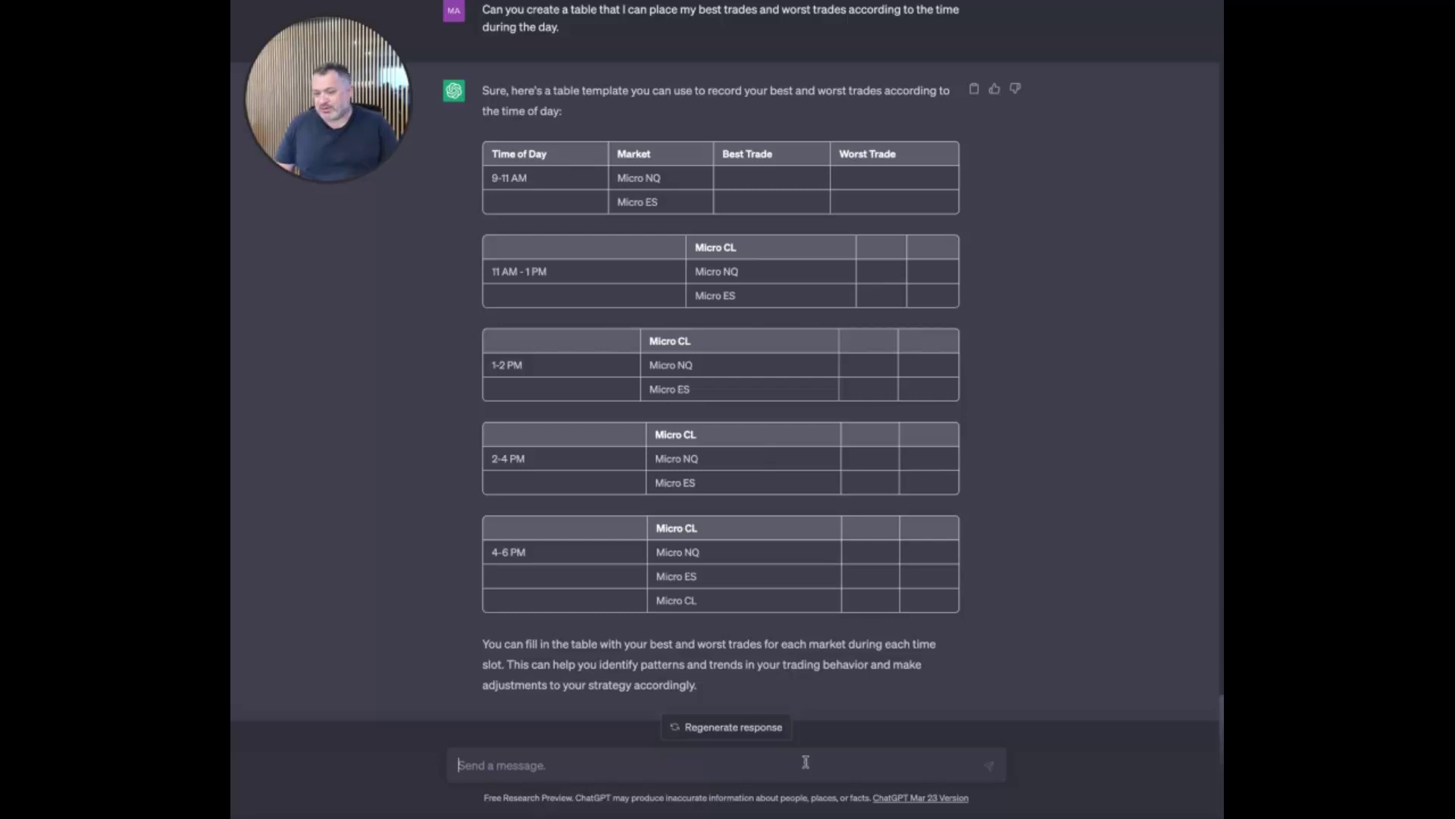
left_click(740, 729)
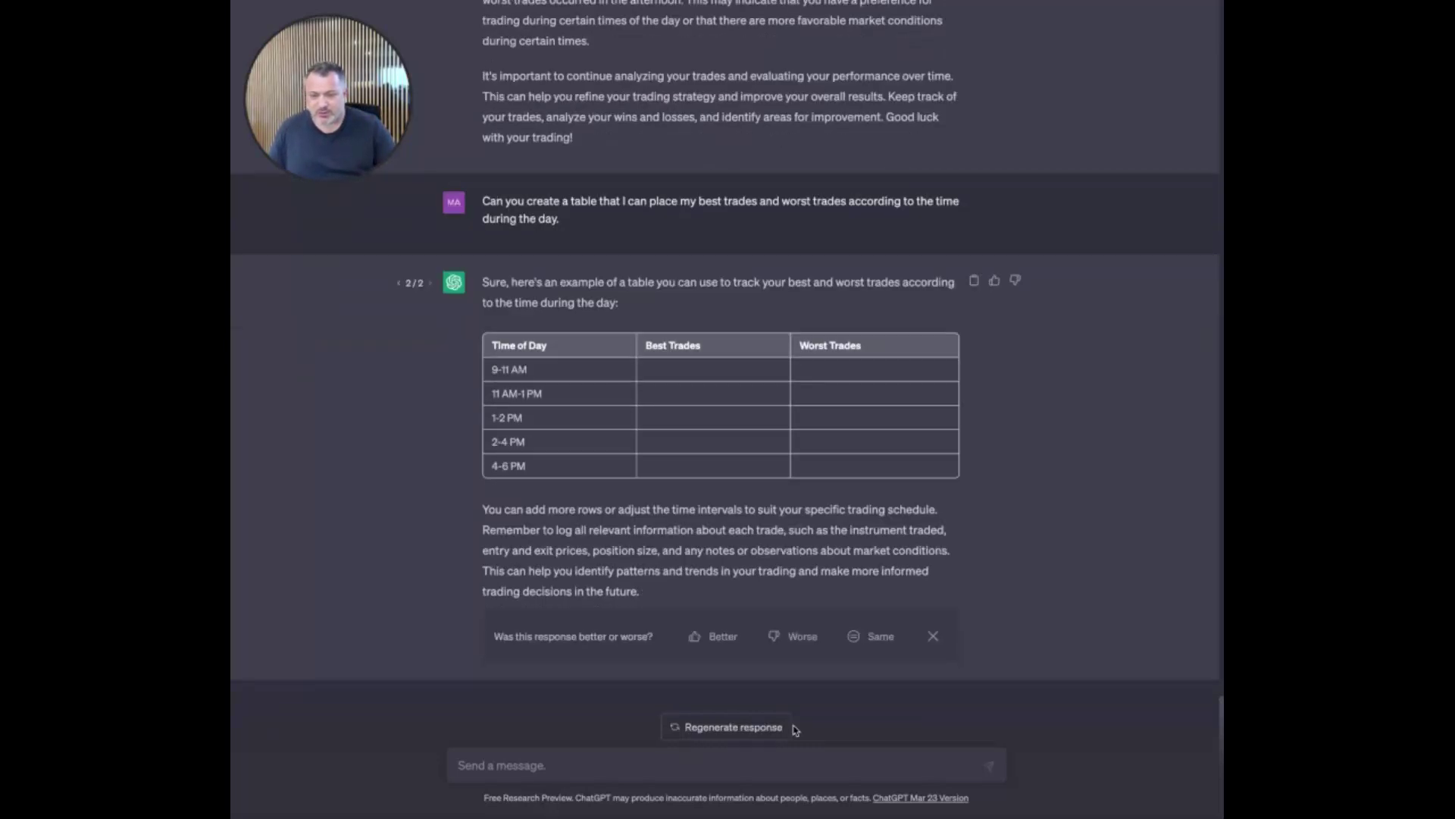
left_click(722, 640)
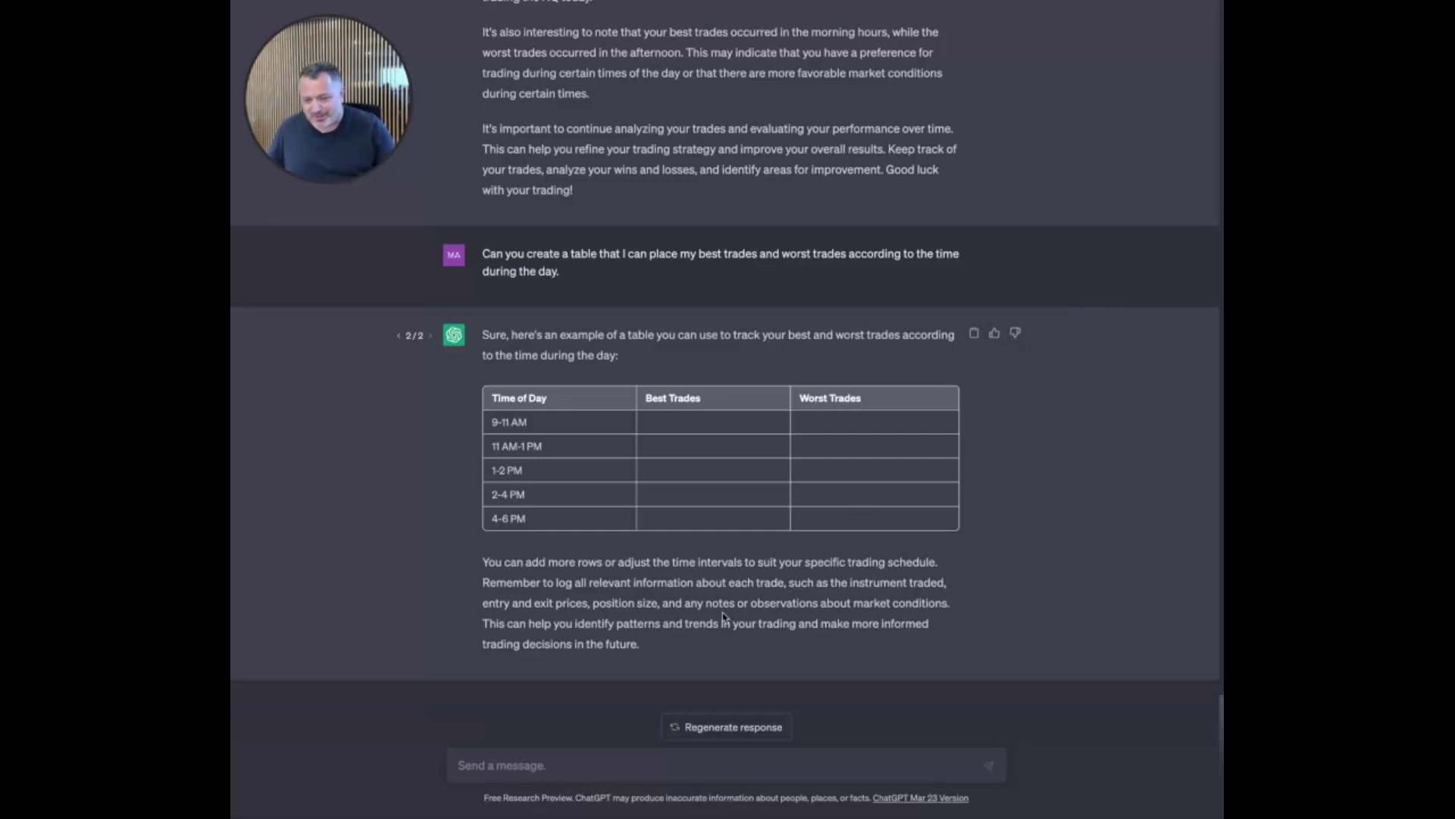
left_click(585, 763)
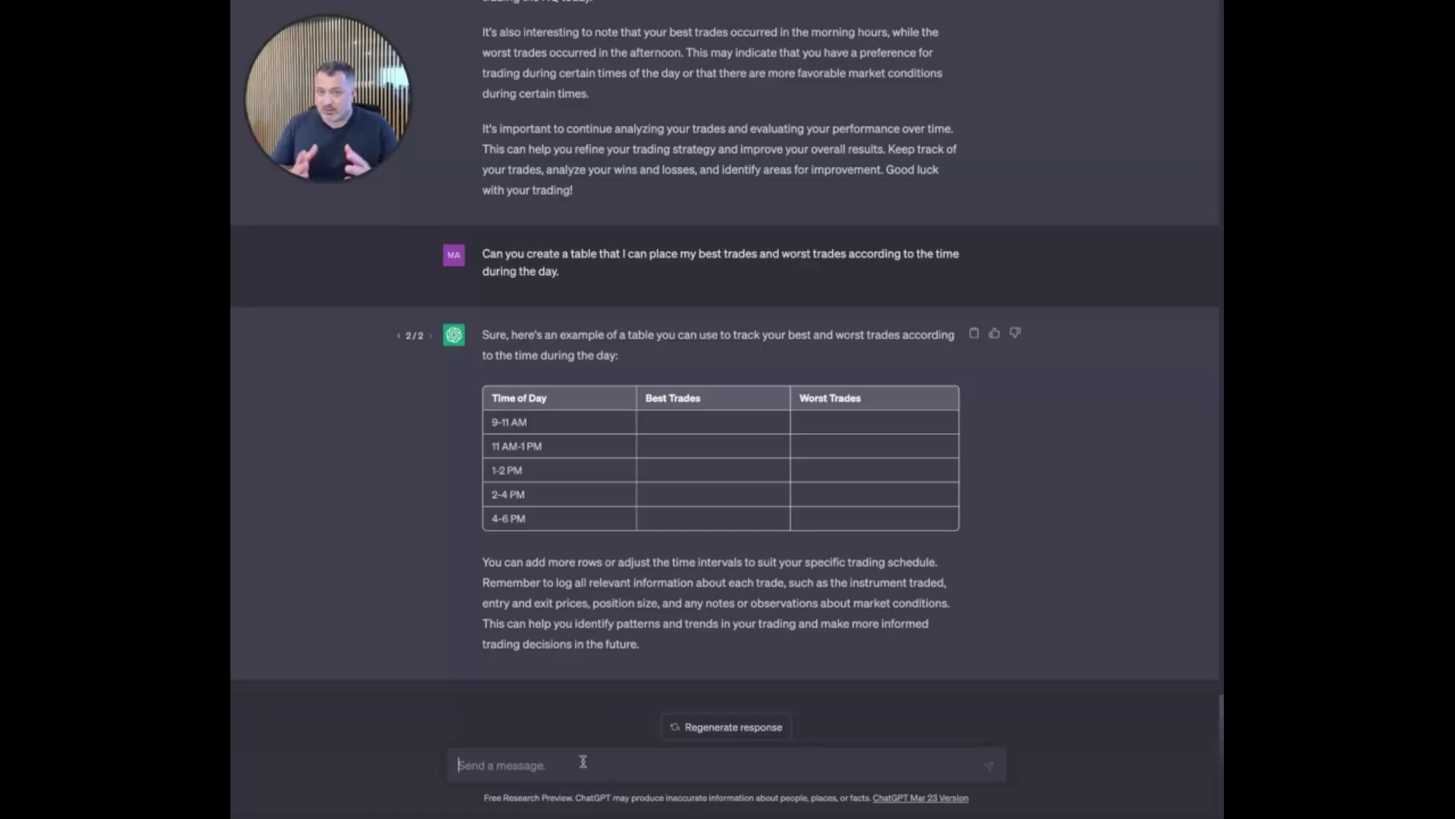
type("If I had the worst trading day")
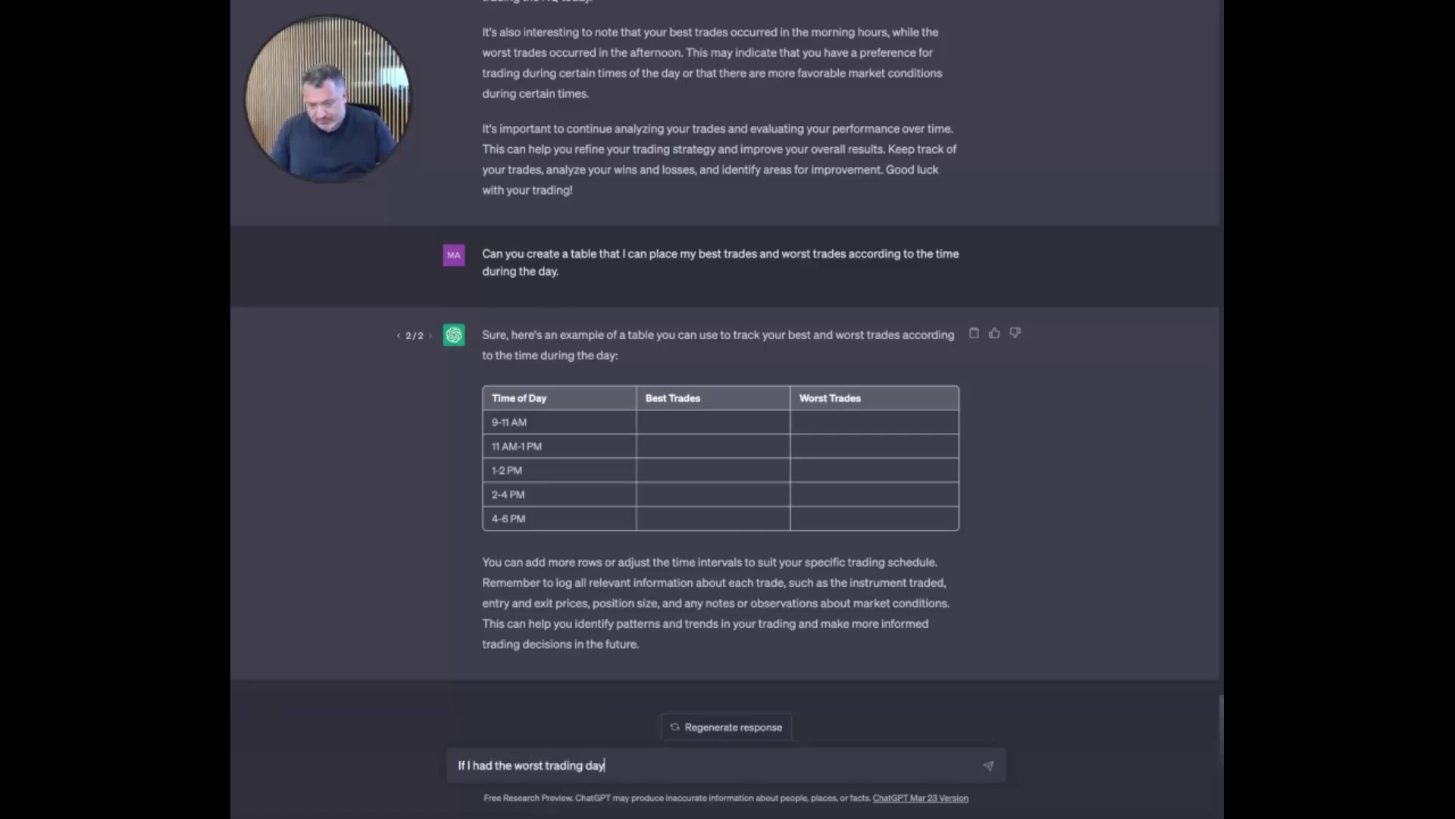
type(" wit")
type("h")
key("BackSpace")
key("BackSpace")
key("BackSpace")
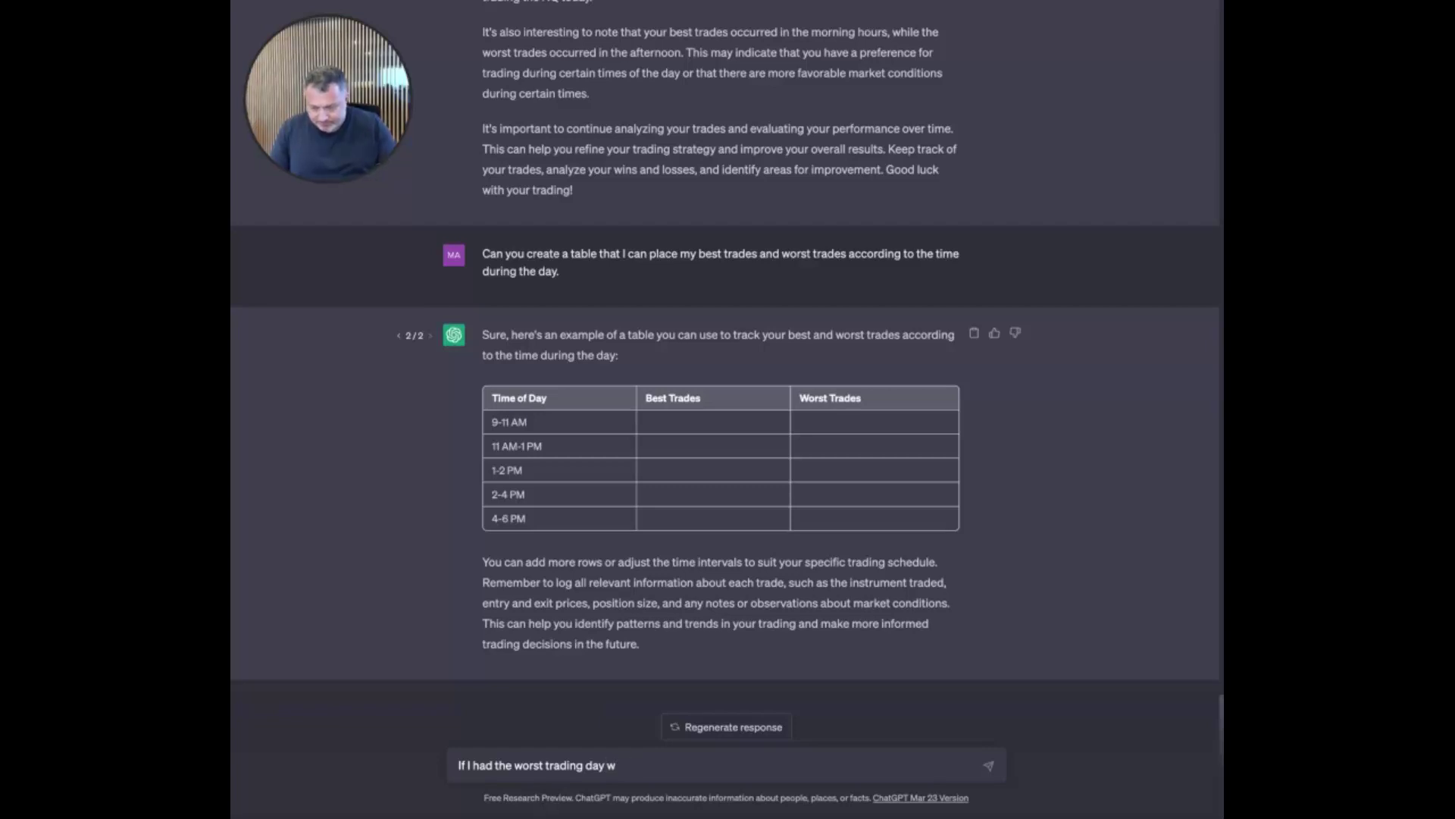
key("BackSpace")
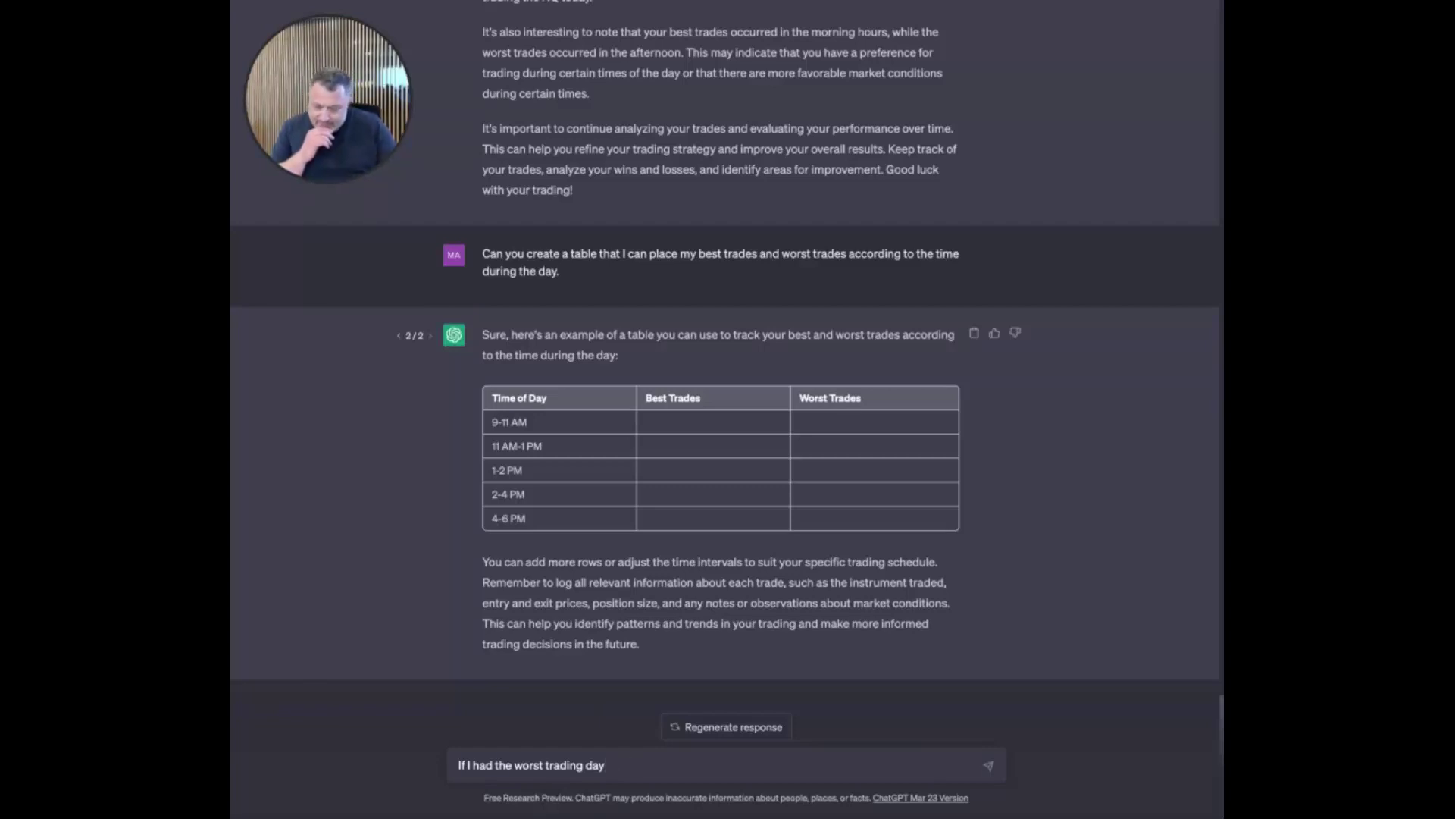
type("in")
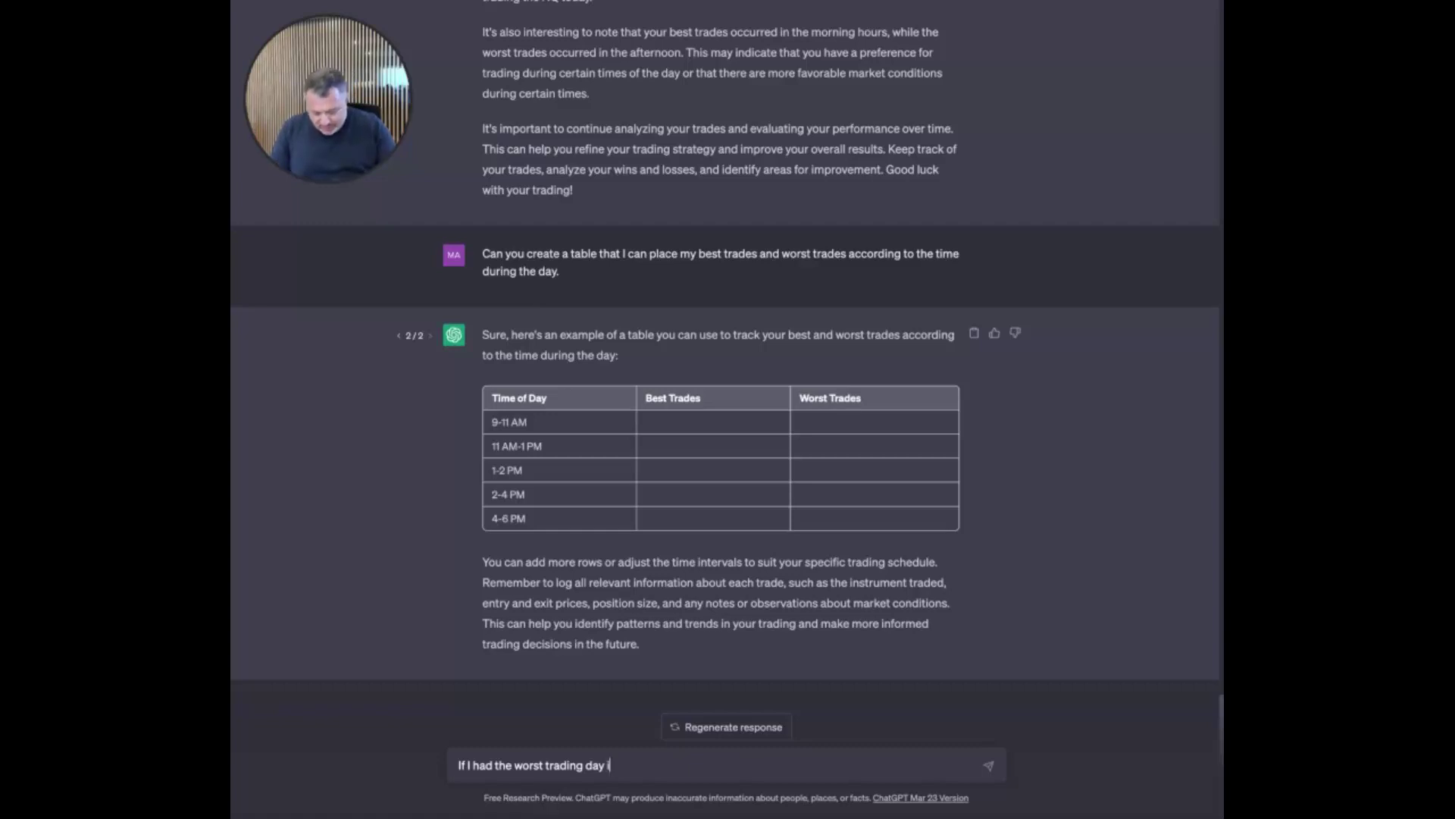
type(" terms of per")
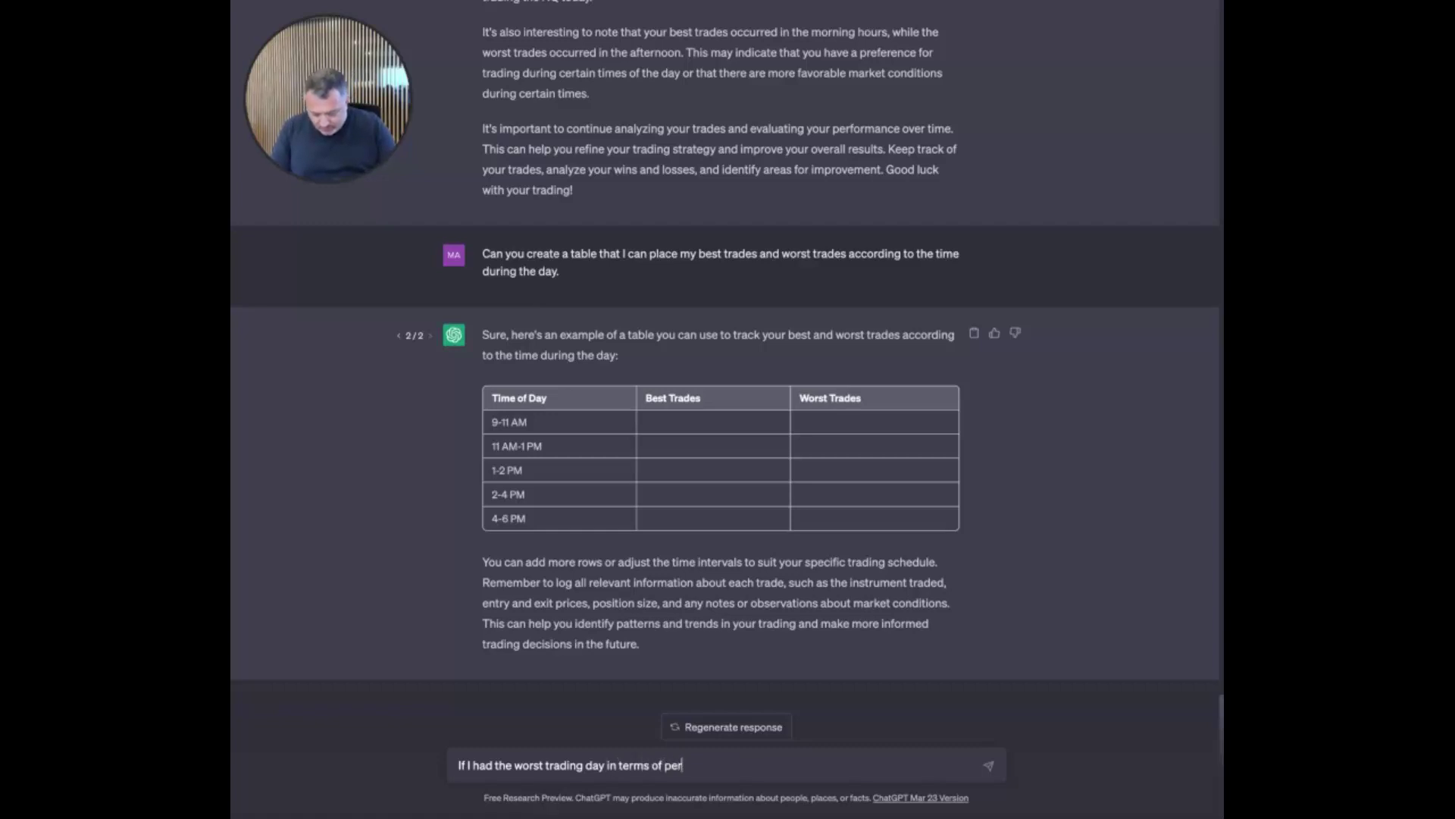
type("formance")
key("BackSpace")
type(", and I ca")
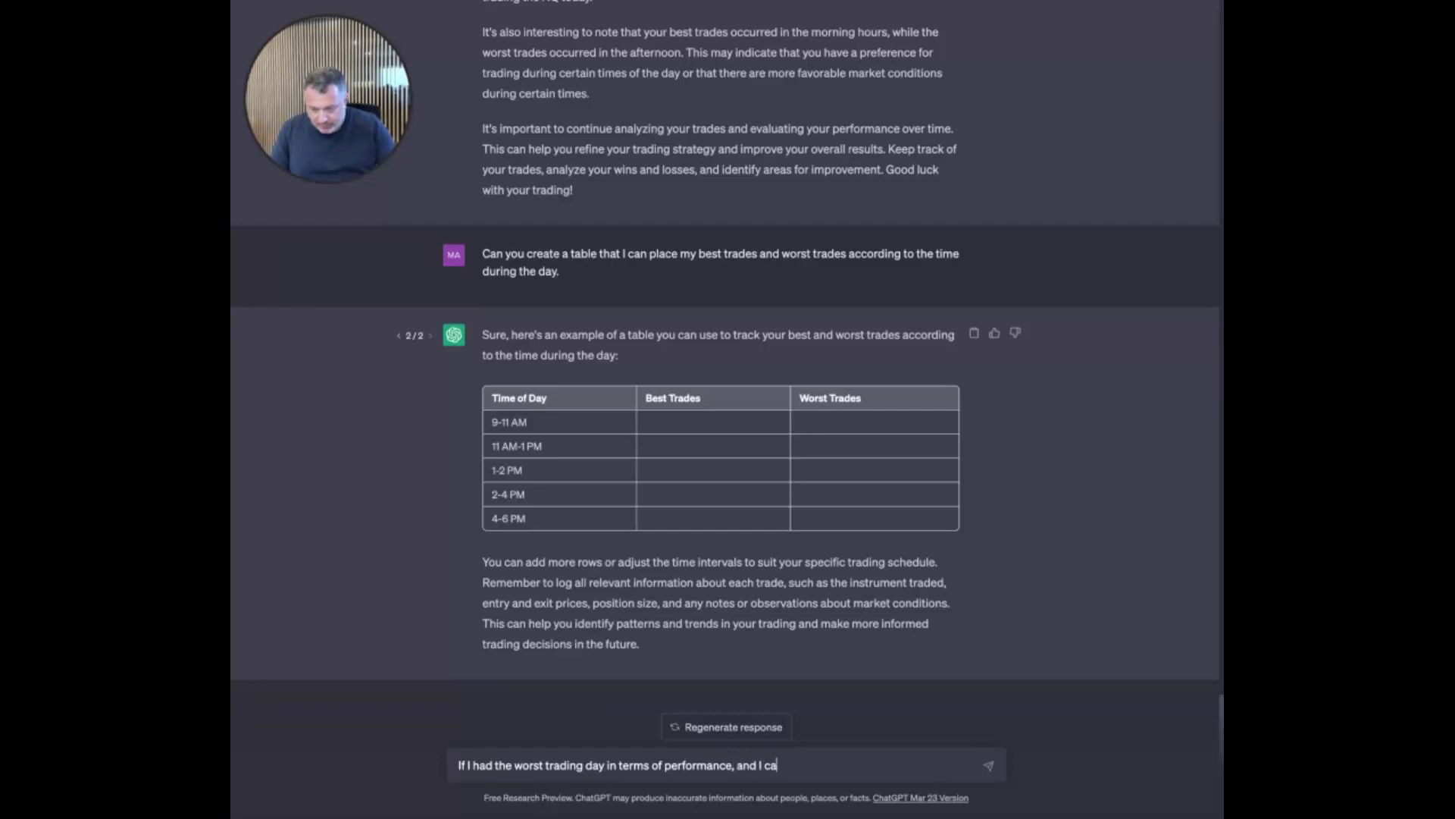
key("BackSpace")
key("BackSpace")
key("BackSpace")
key("BackSpace")
key("BackSpace")
key("BackSpace")
key("BackSpace")
key("BackSpace")
key("BackSpace")
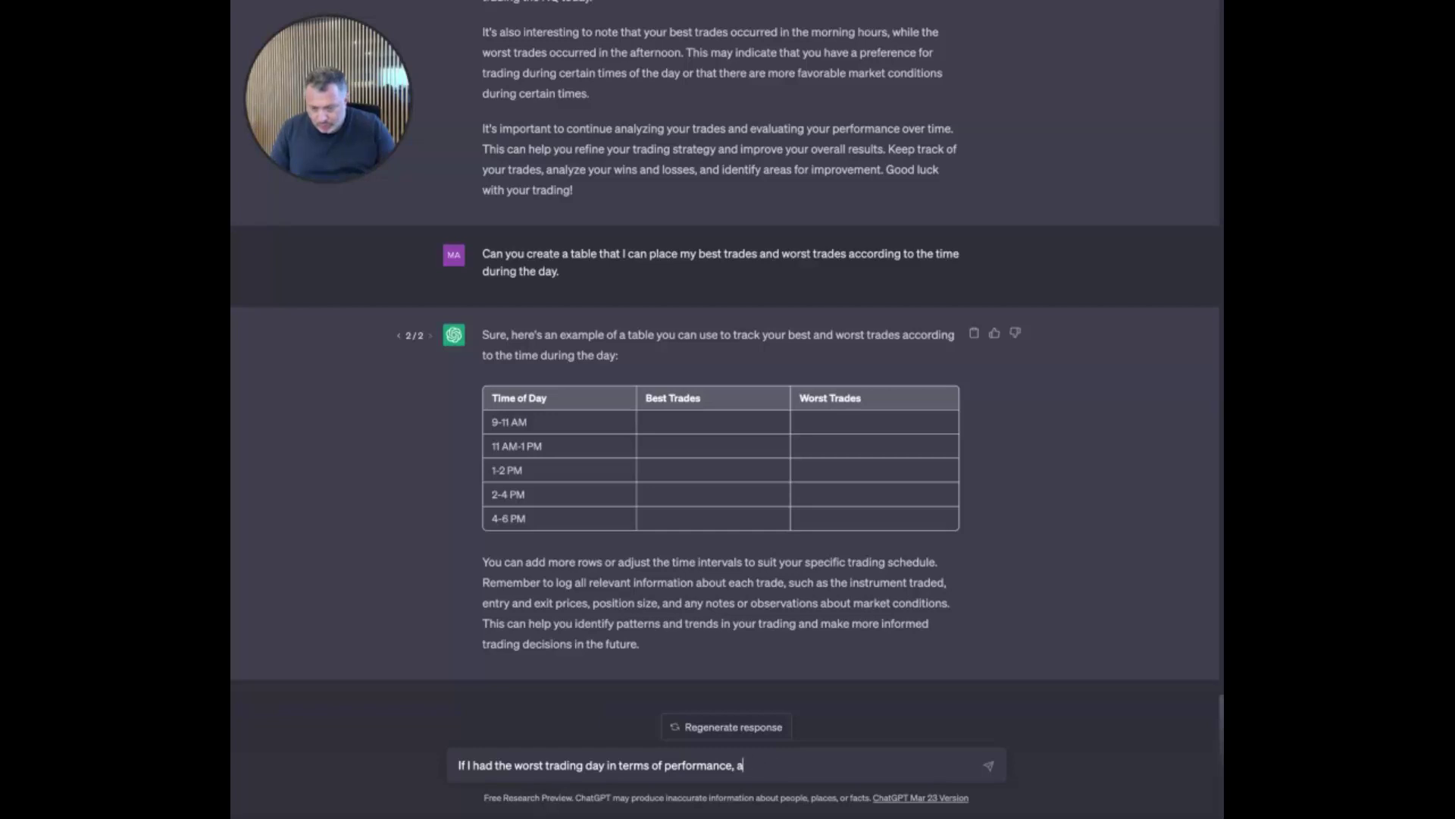
left_click_drag(458, 765, 735, 756)
key("BackSpace")
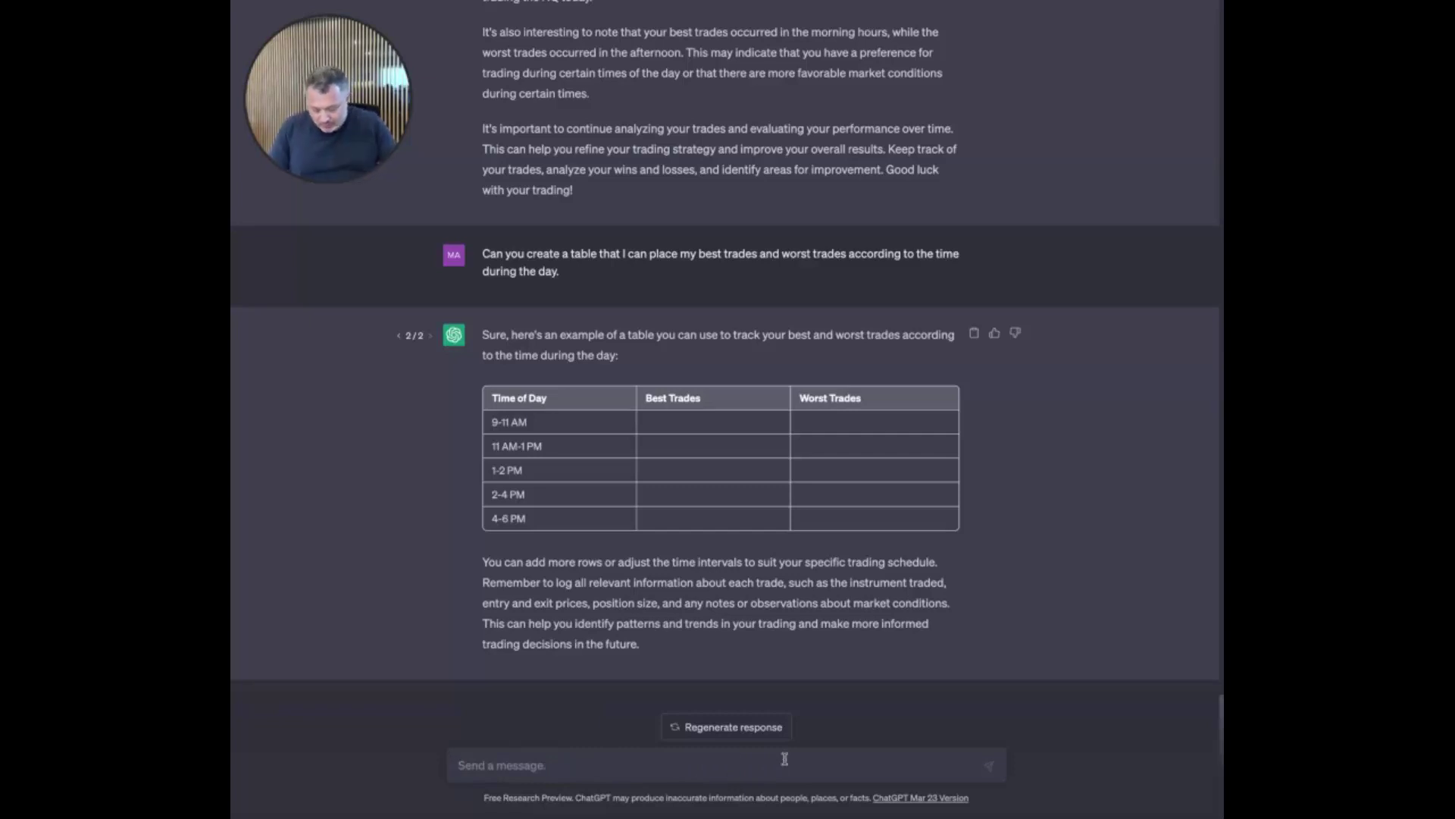
Begin a new message with "Assume you are a professional day traders who trades for a living. If I came to you and"
type("Assume you")
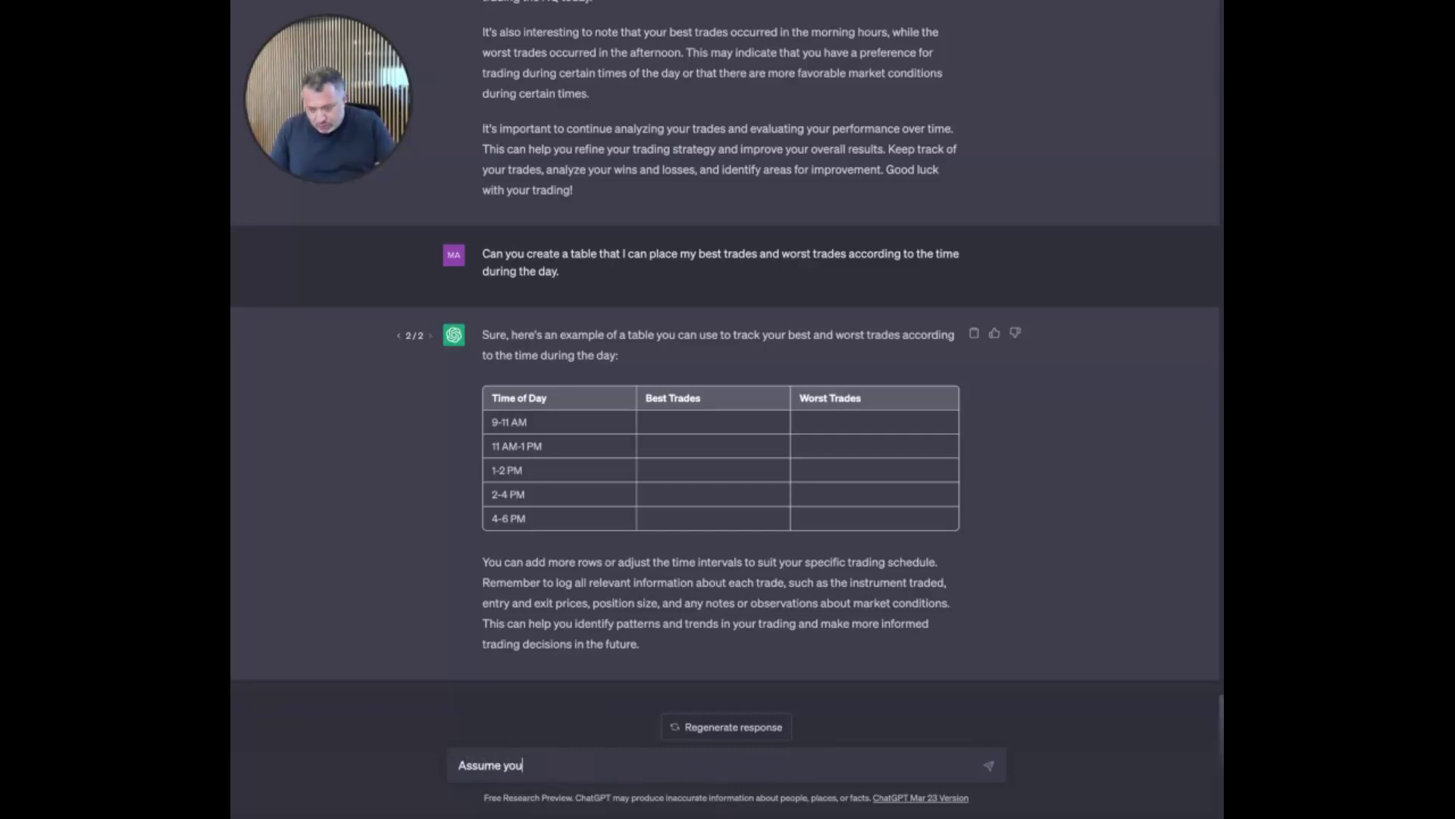
type(" are a pro")
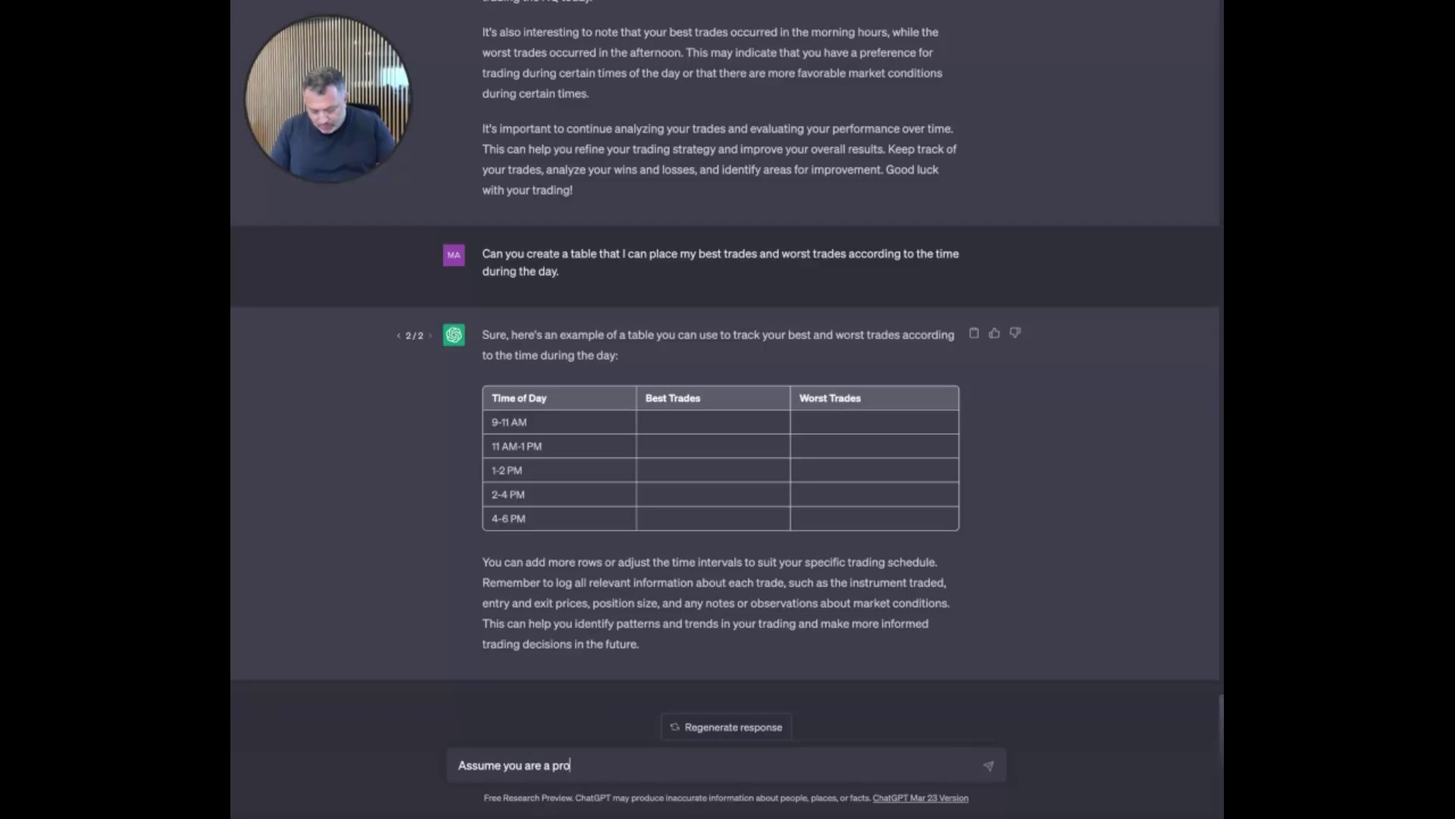
type("fessional day traders who trades for a living. If I came to you and")
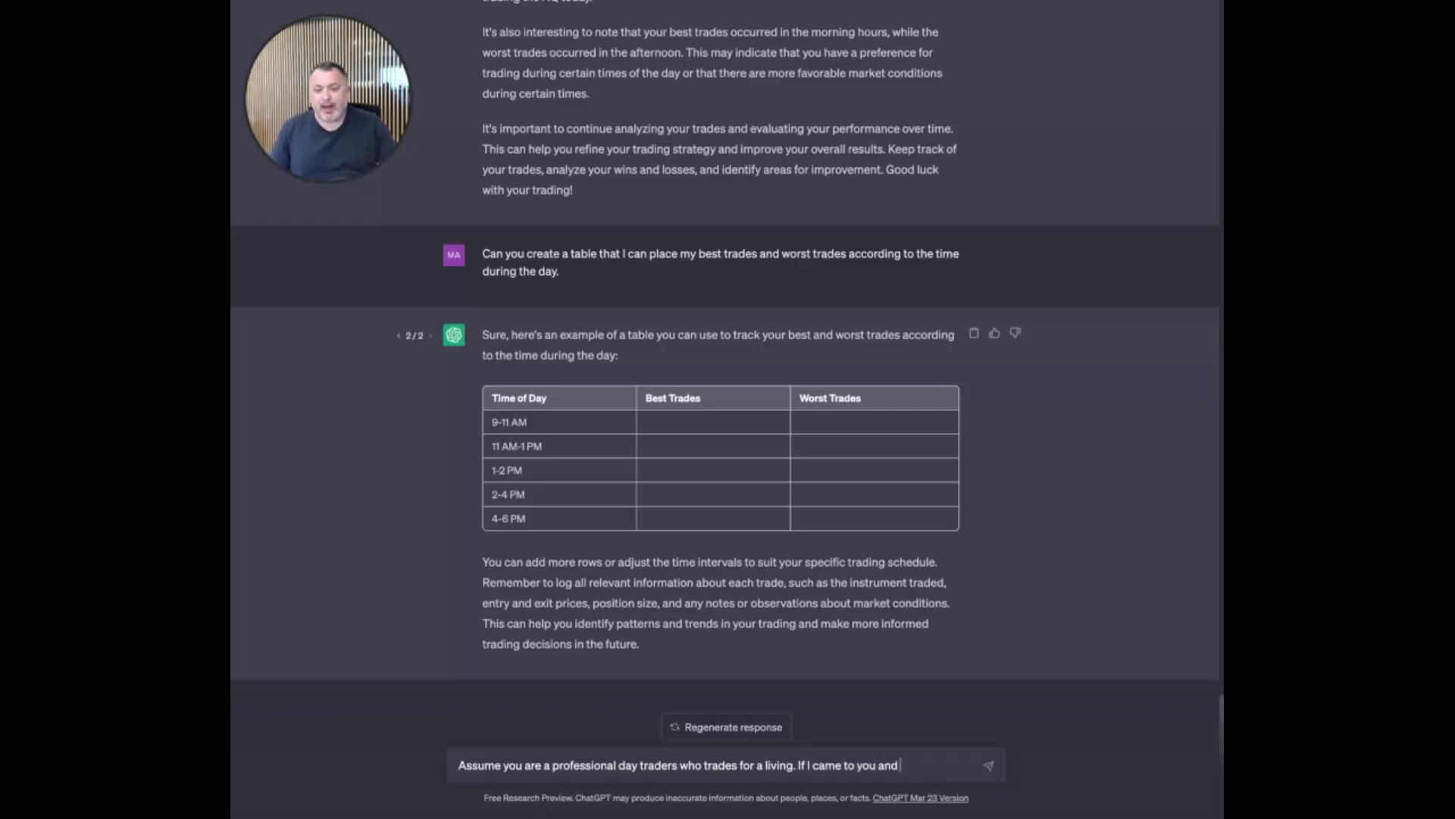
type(" asked you")
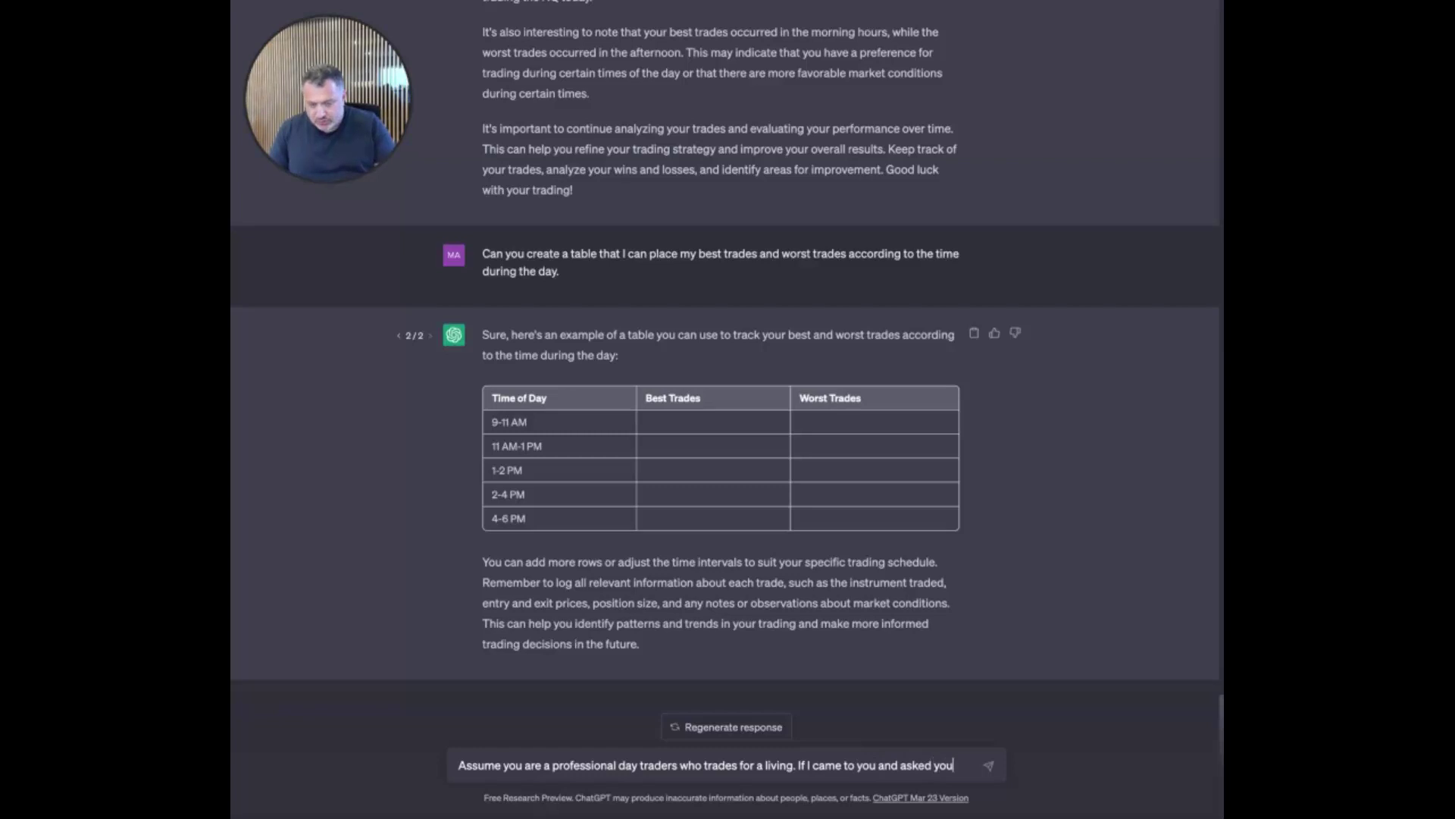
key("BackSpace")
key("BackSpace")
key("BackSpace")
key("BackSpace")
key("BackSpace")
key("BackSpace")
key("BackSpace")
key("BackSpace")
key("BackSpace")
key("BackSpace")
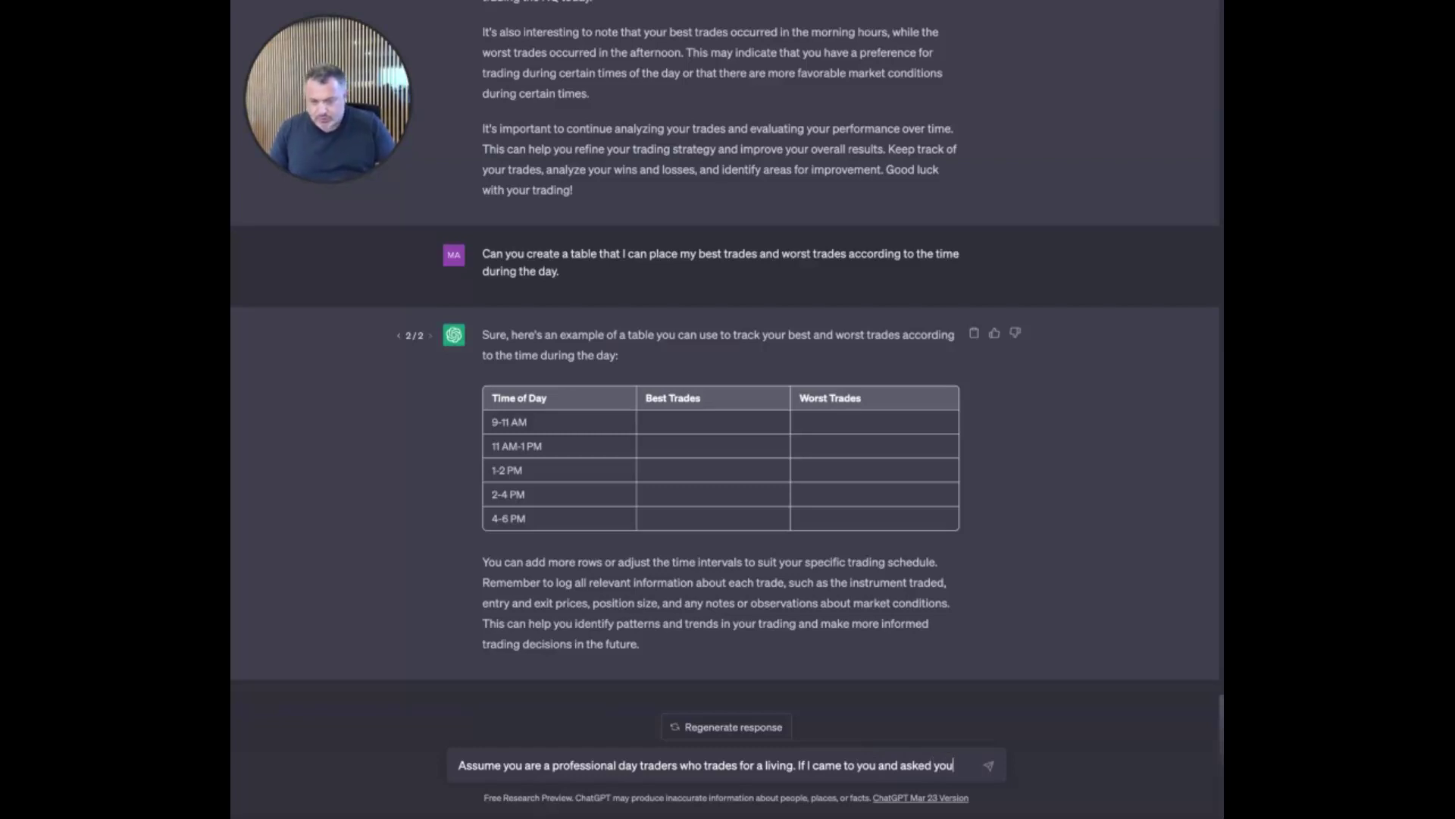
Continue the message draft with "told you I had a bad day in terms of my performance"
type("told you")
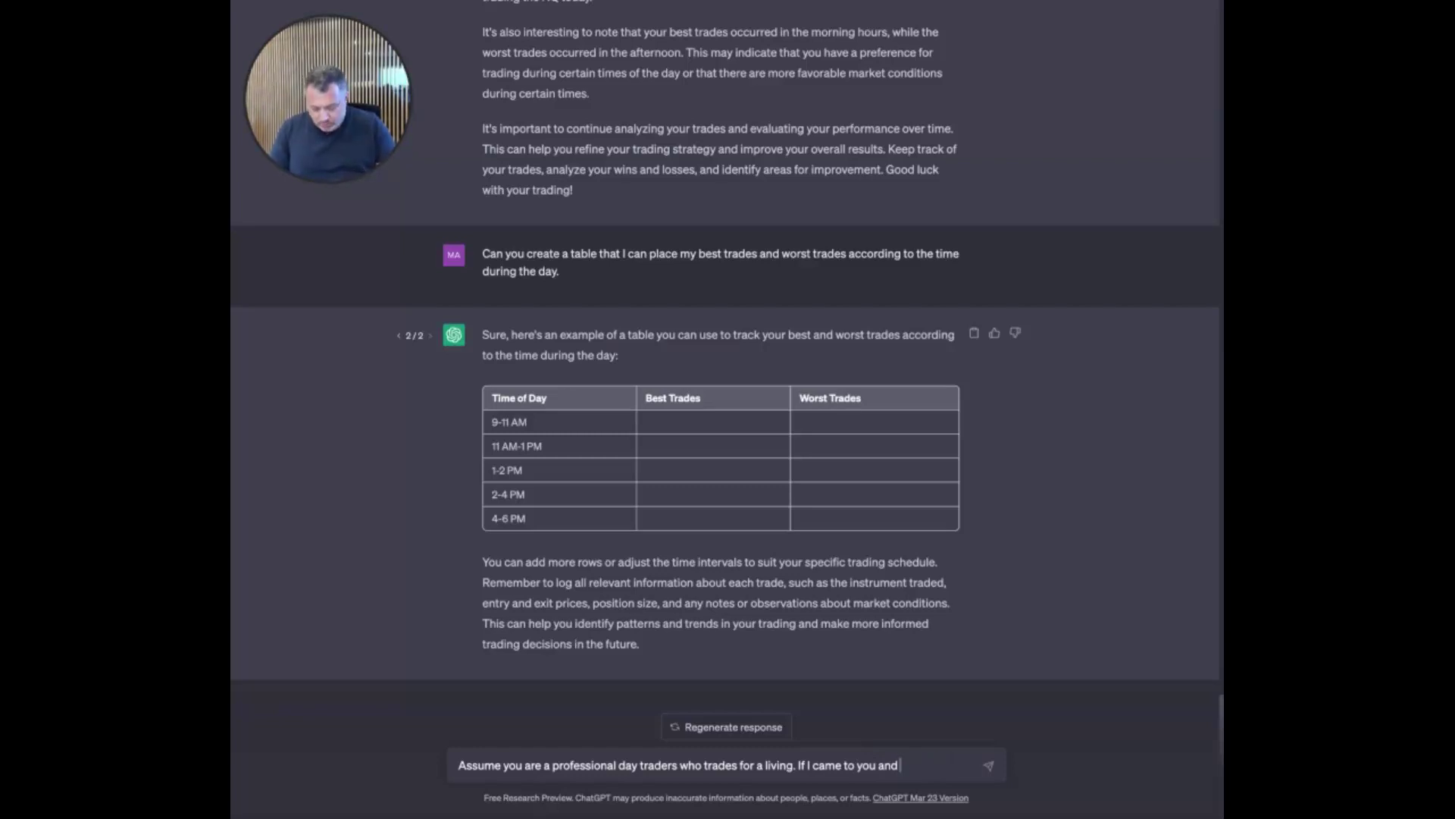
type(" I")
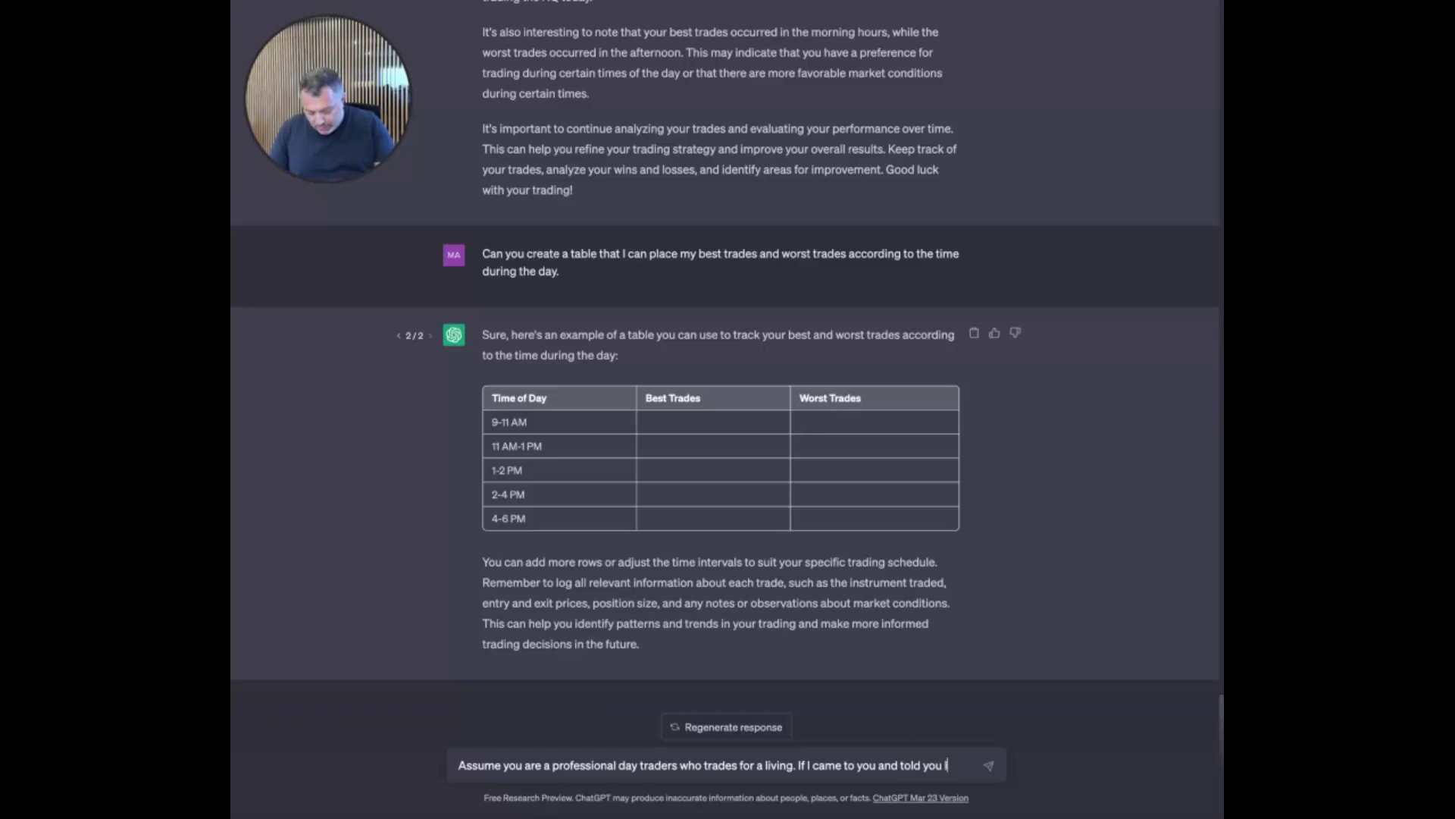
type(" had a bad day")
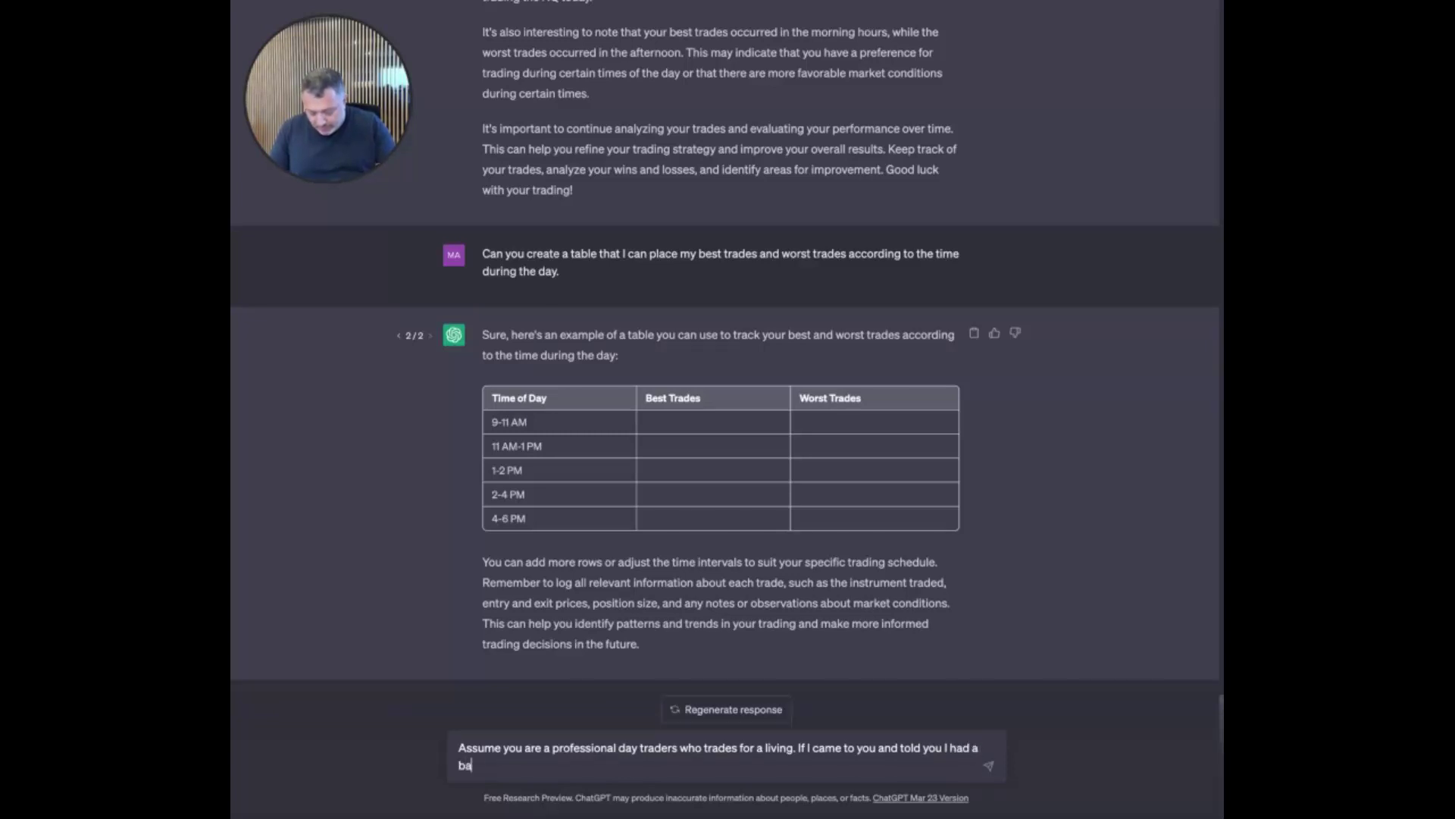
type(" in terms of my per")
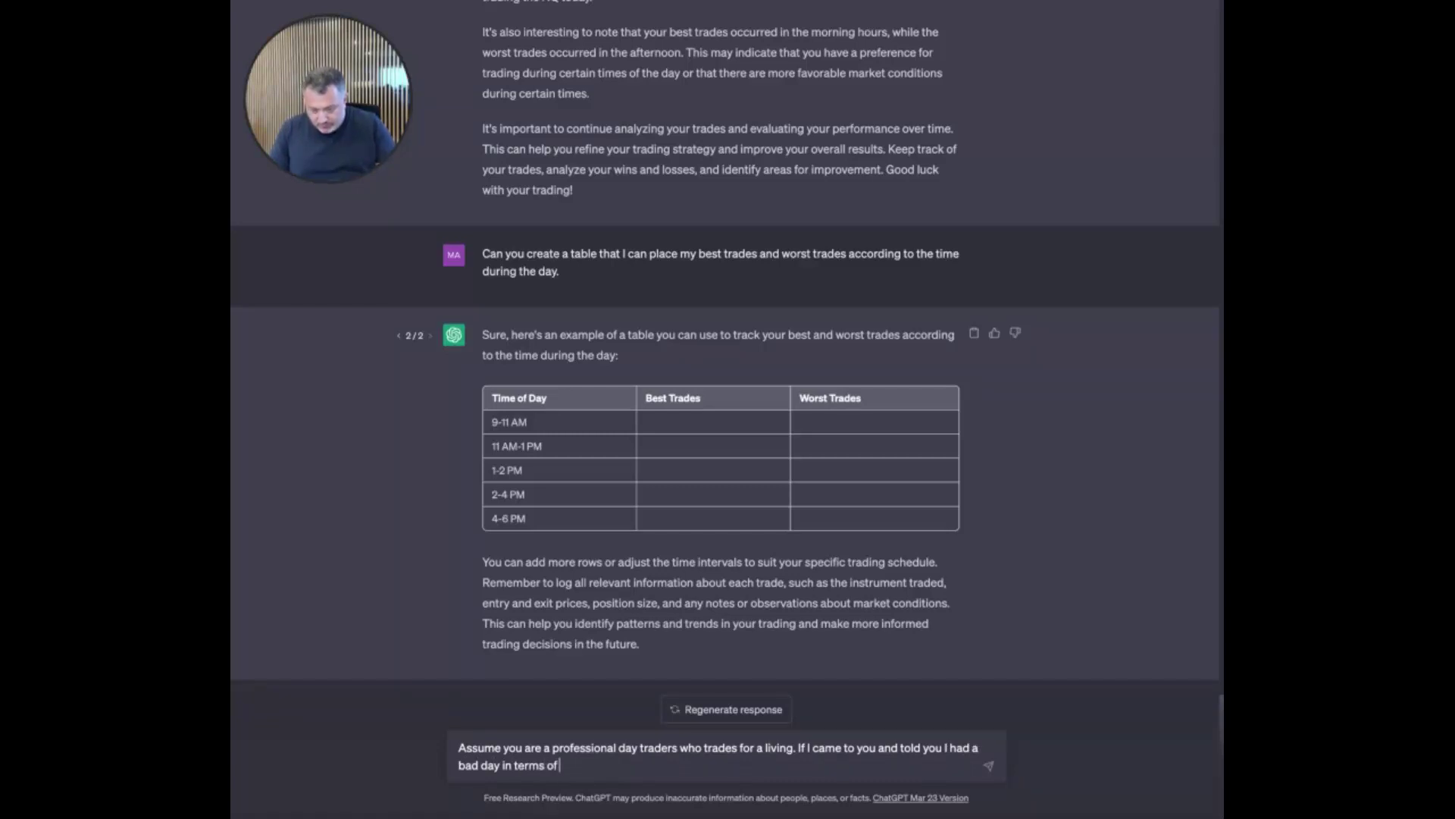
type("form")
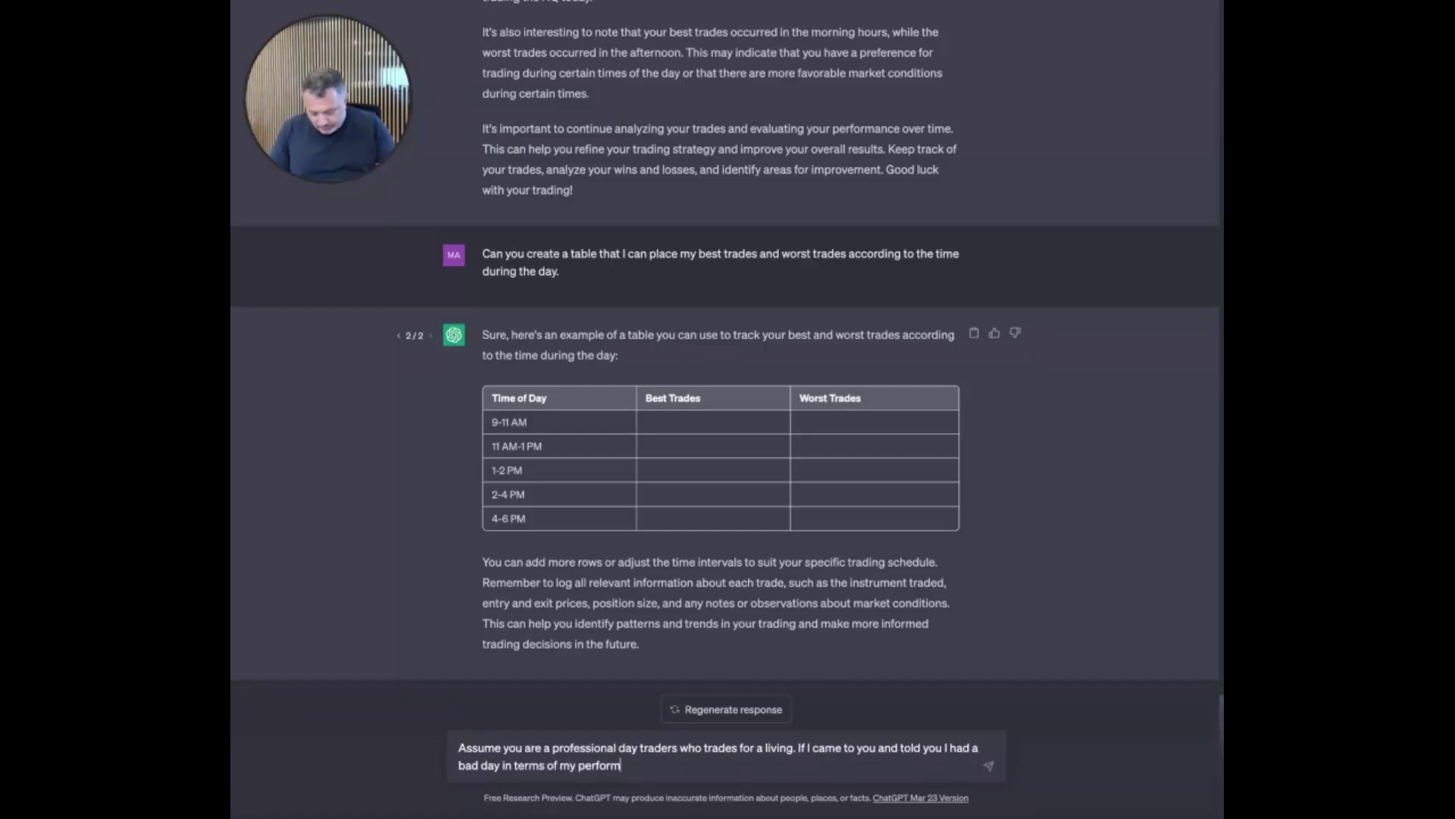
type("nce?")
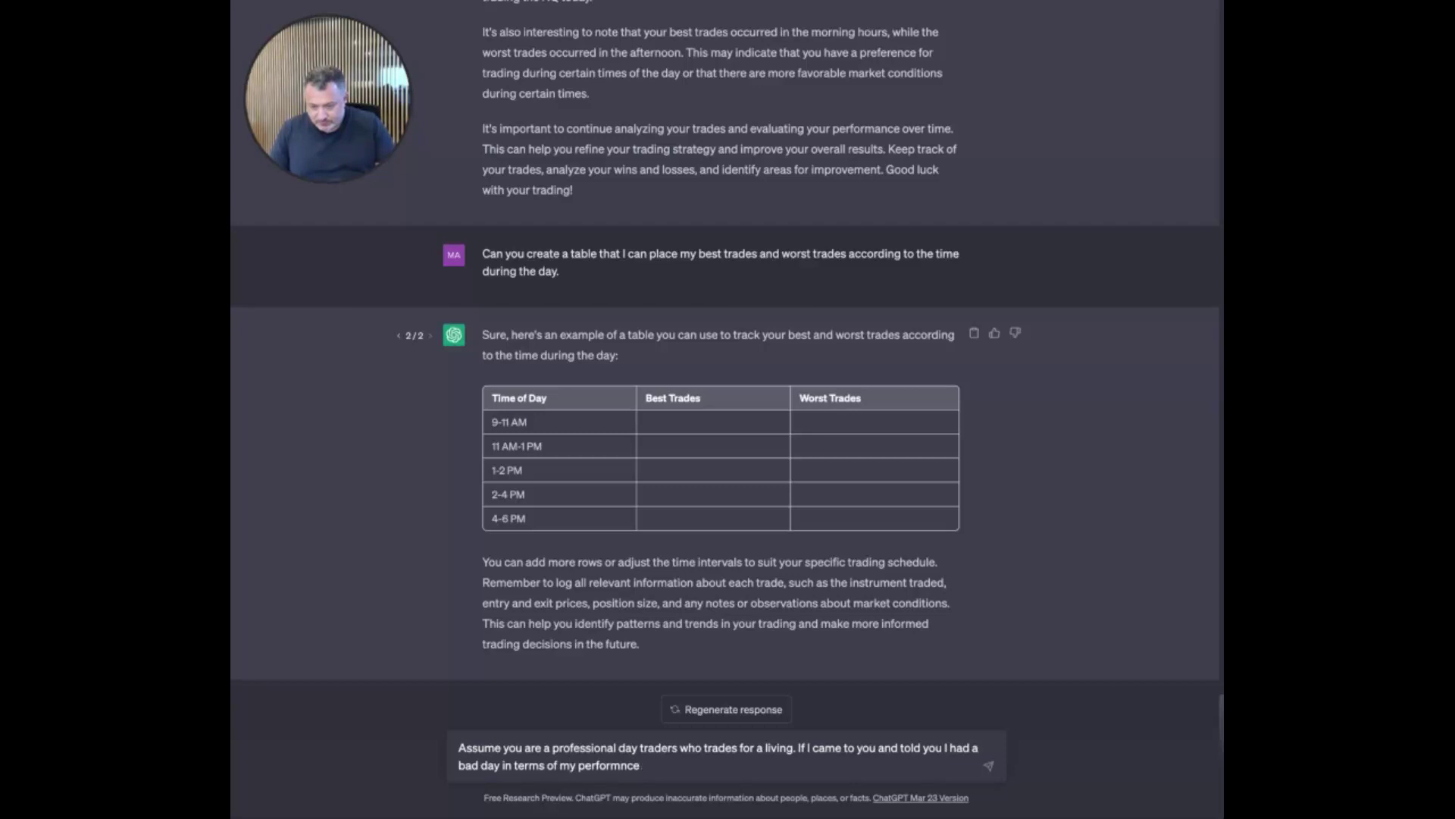
key("BackSpace")
key("BackSpace")
key("BackSpace")
key("BackSpace")
type("mance.")
key("BackSpace")
Finish the message with ", what would you ask me in order to evaluate my trading?" and send it
type(", what would you")
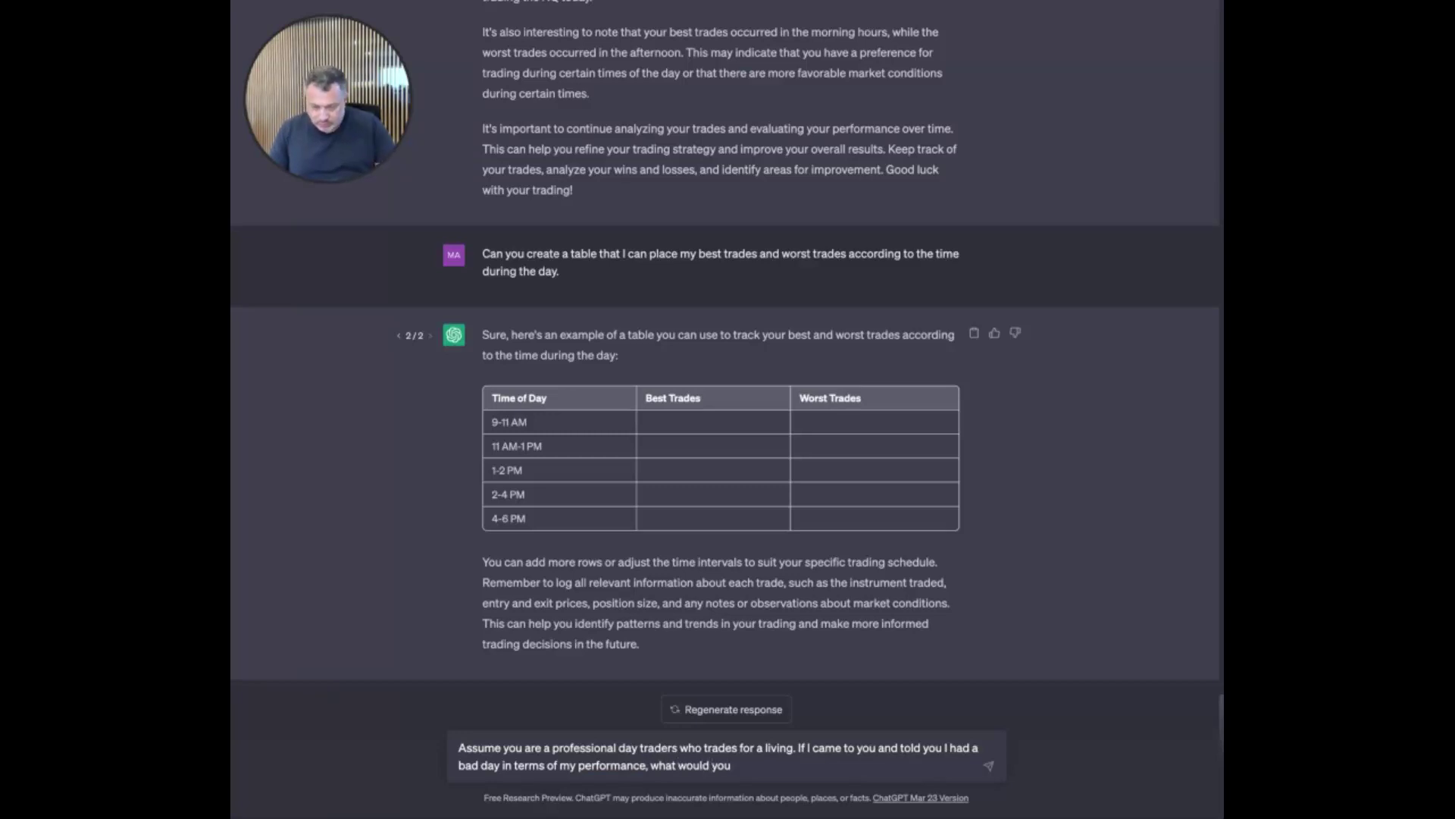
type(" ask me in orderto e")
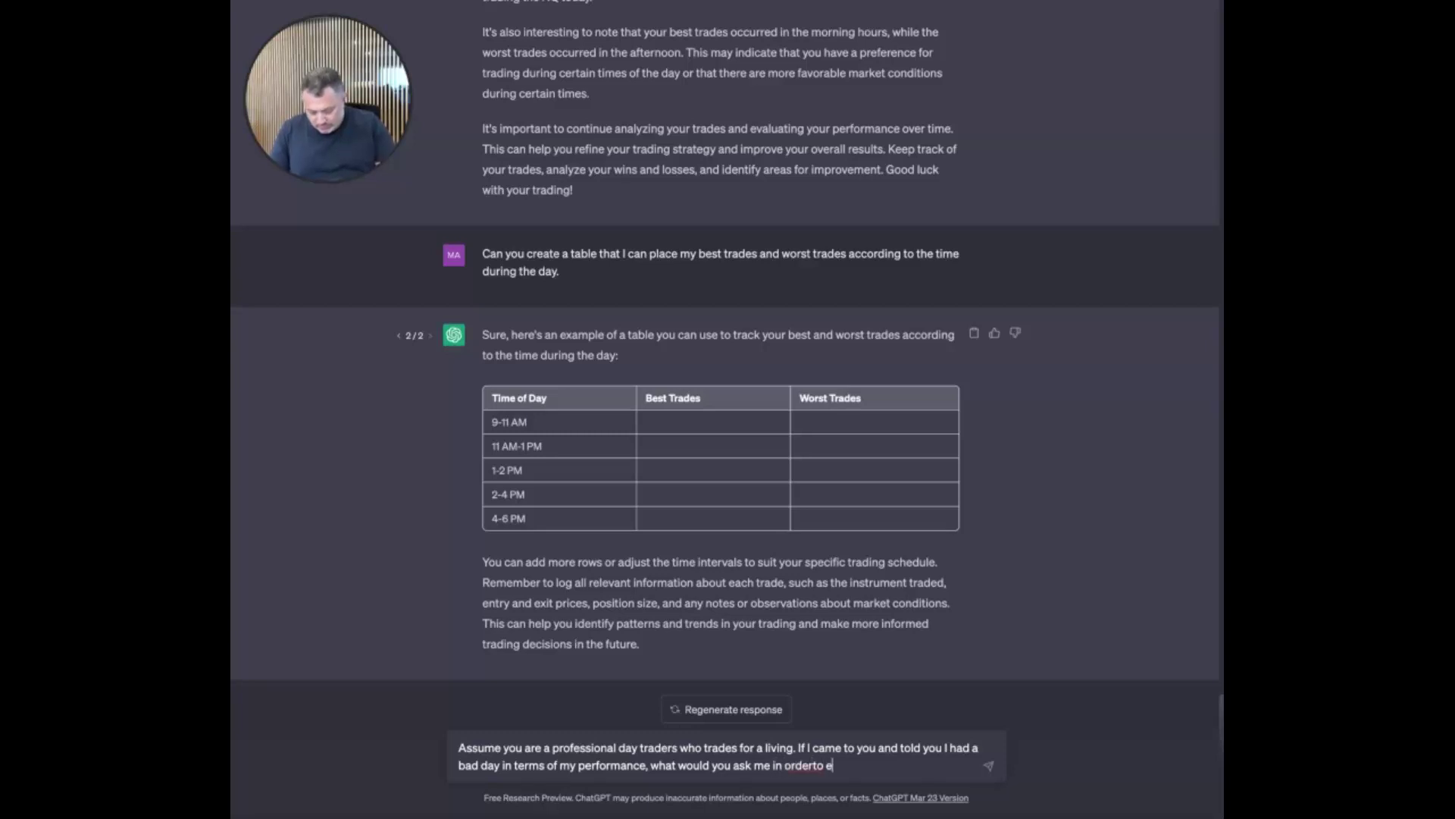
type("valuate")
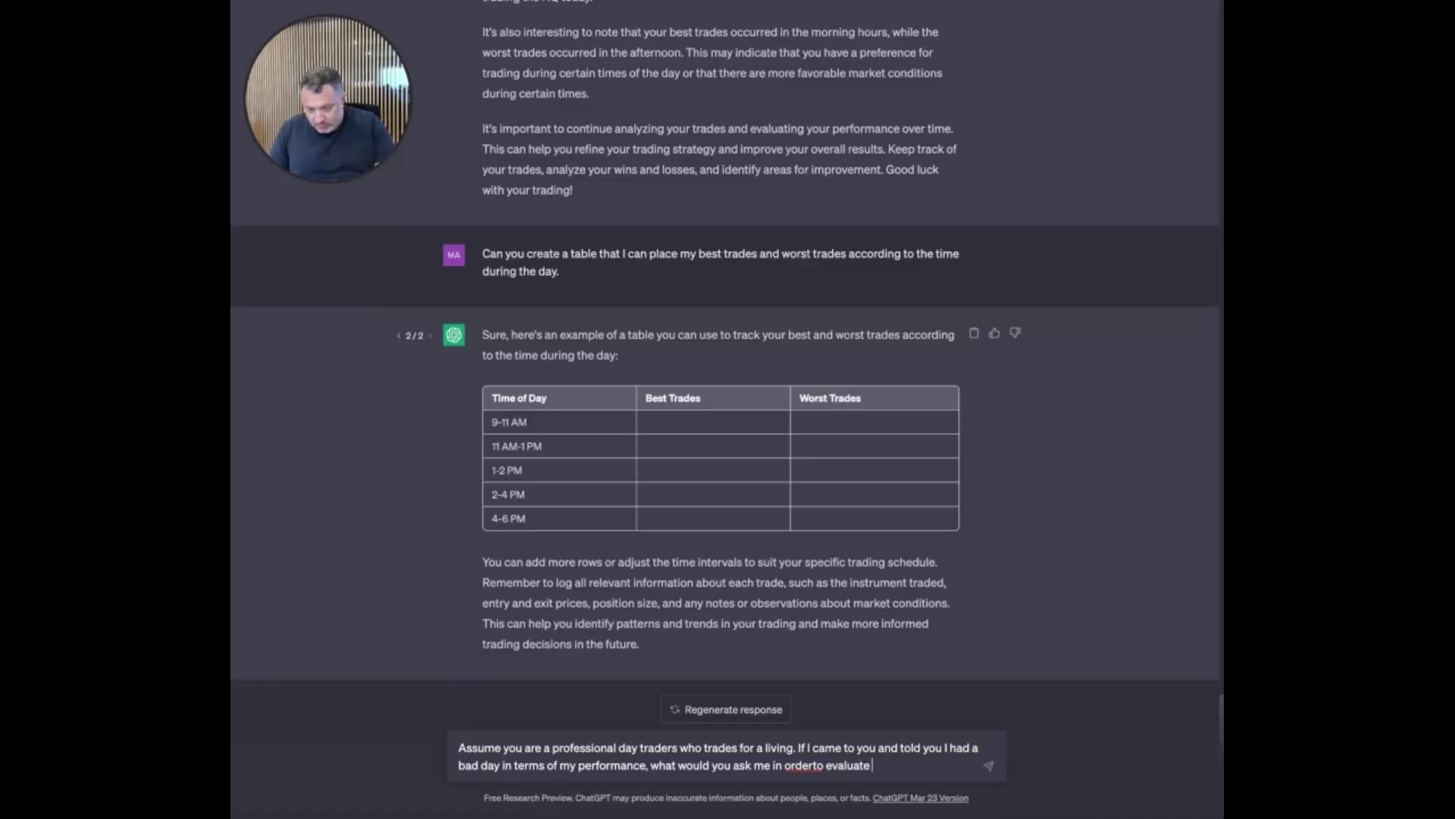
left_click(809, 764)
left_click(882, 764)
type("m")
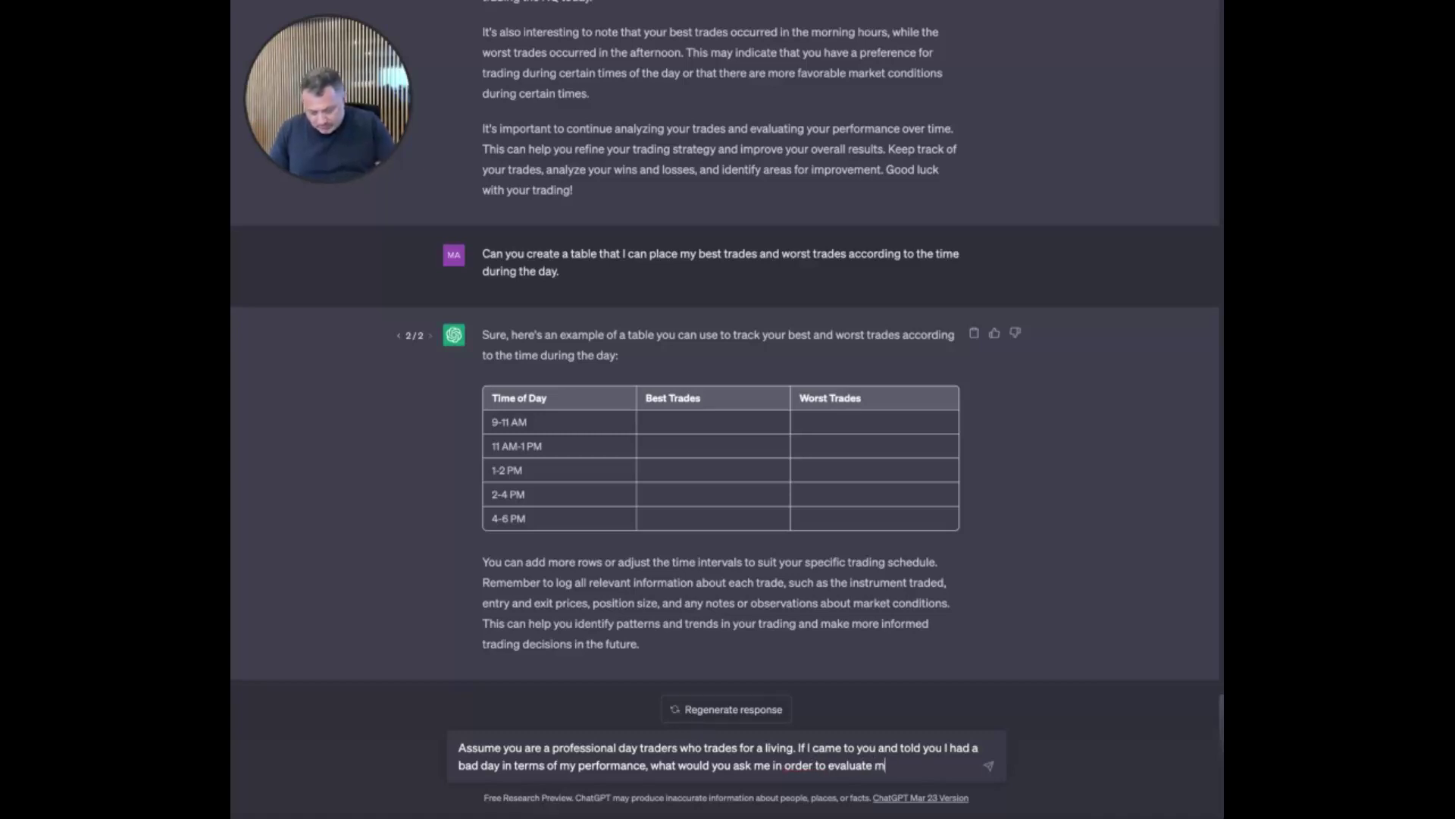
type("y trading?")
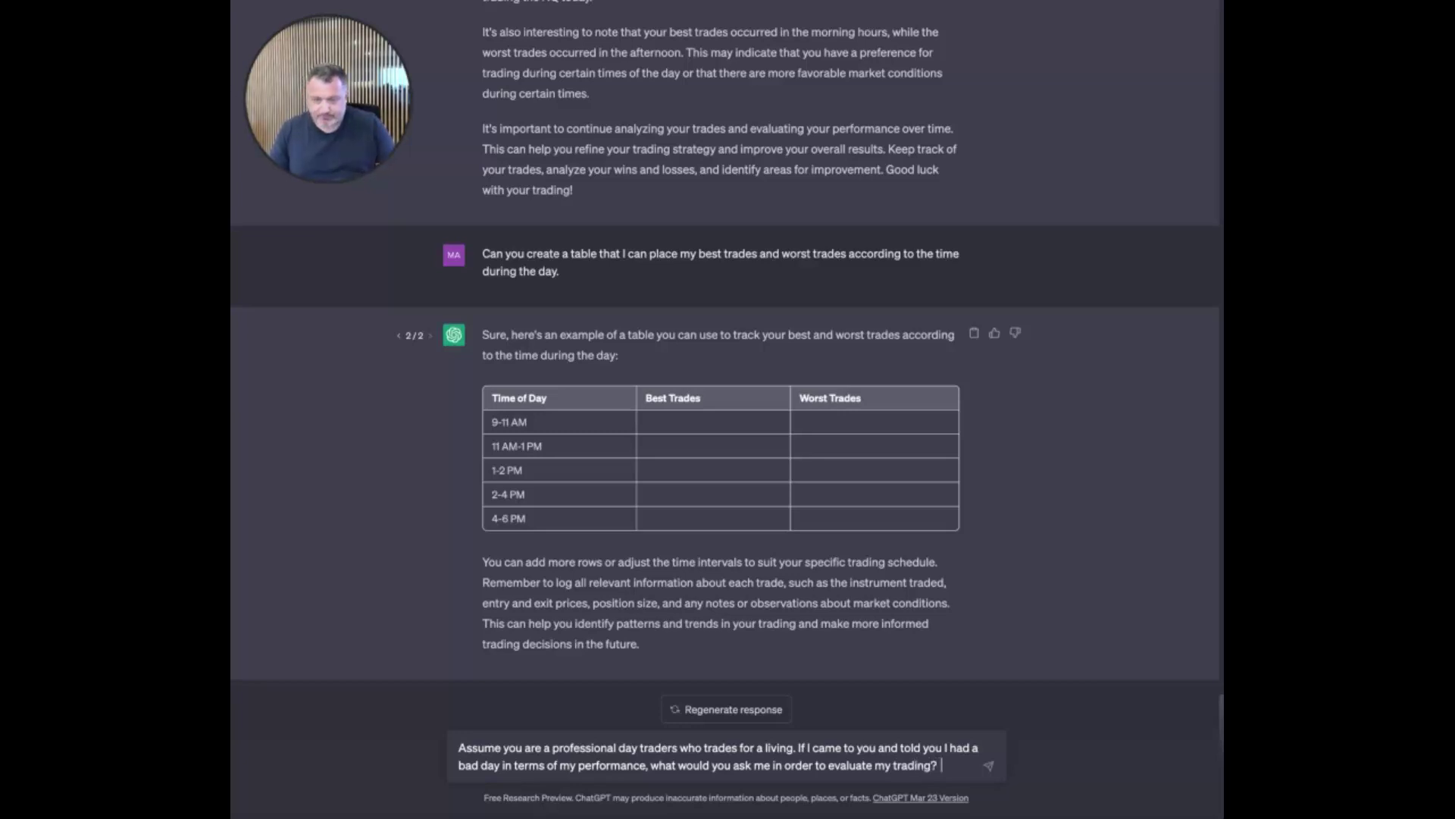
key("Return")
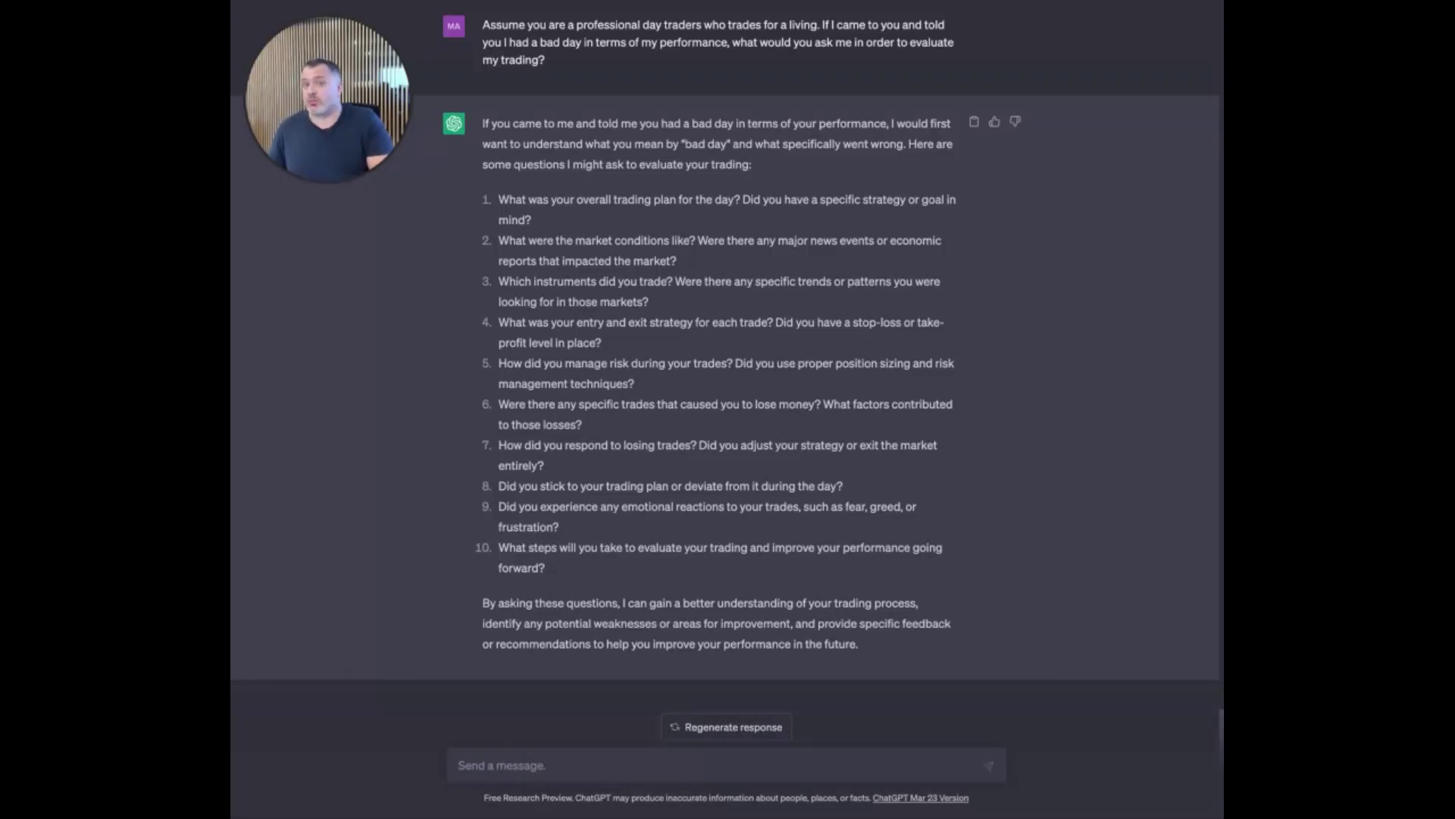
Send the follow-up question "If you were a psychologist, what questions would you ask me?"
type("If y")
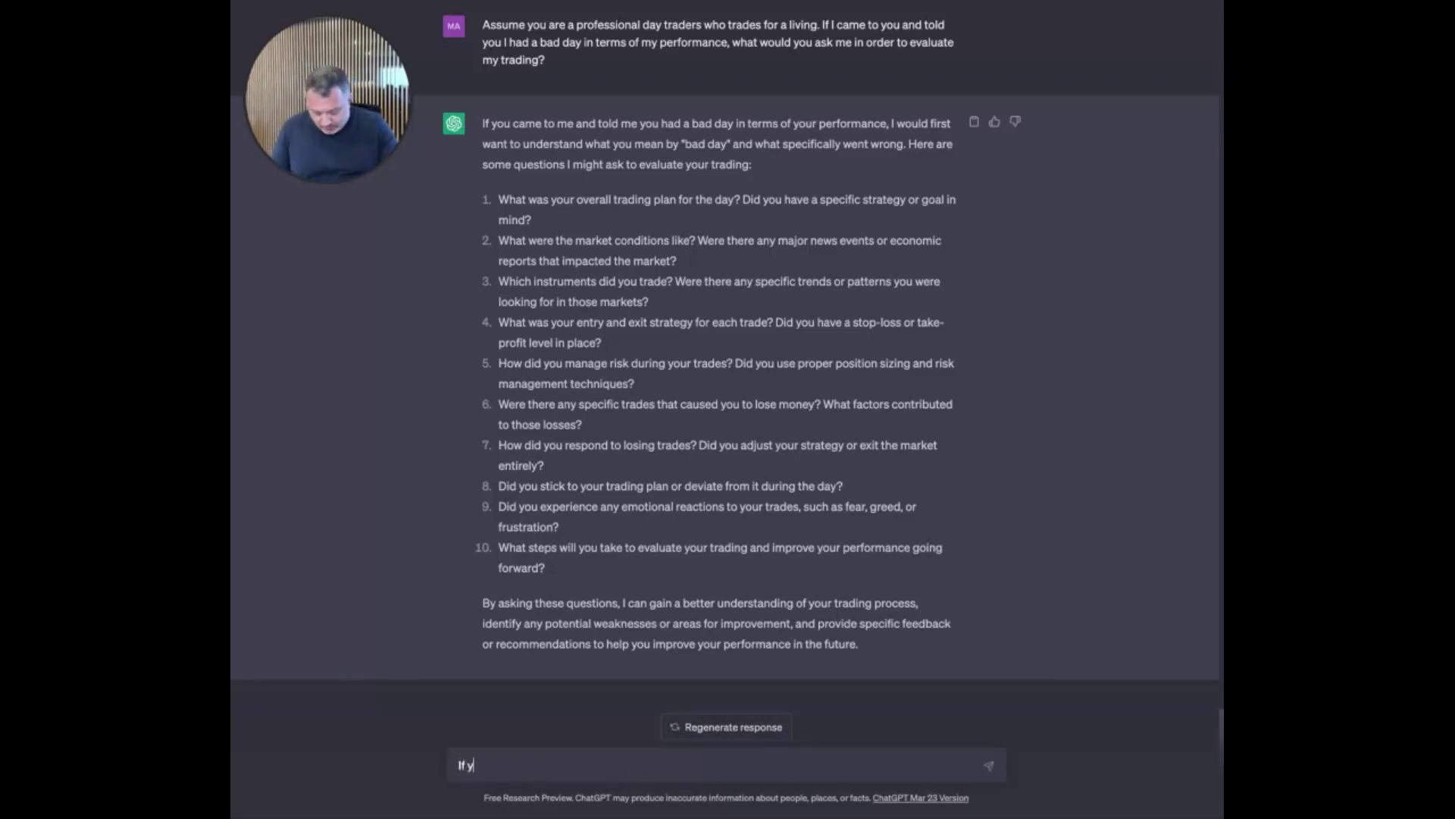
type("ou were a")
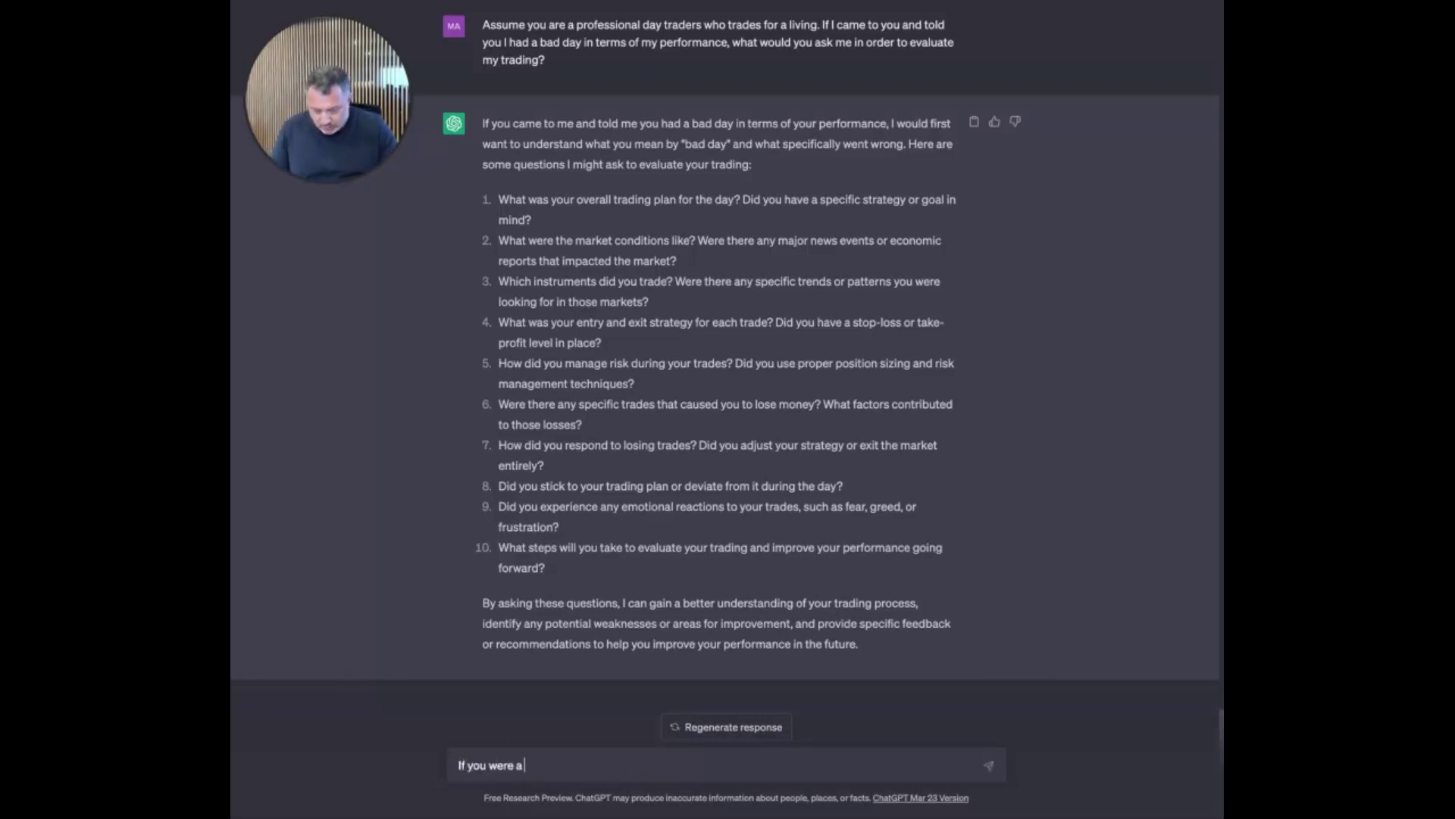
type(" psych")
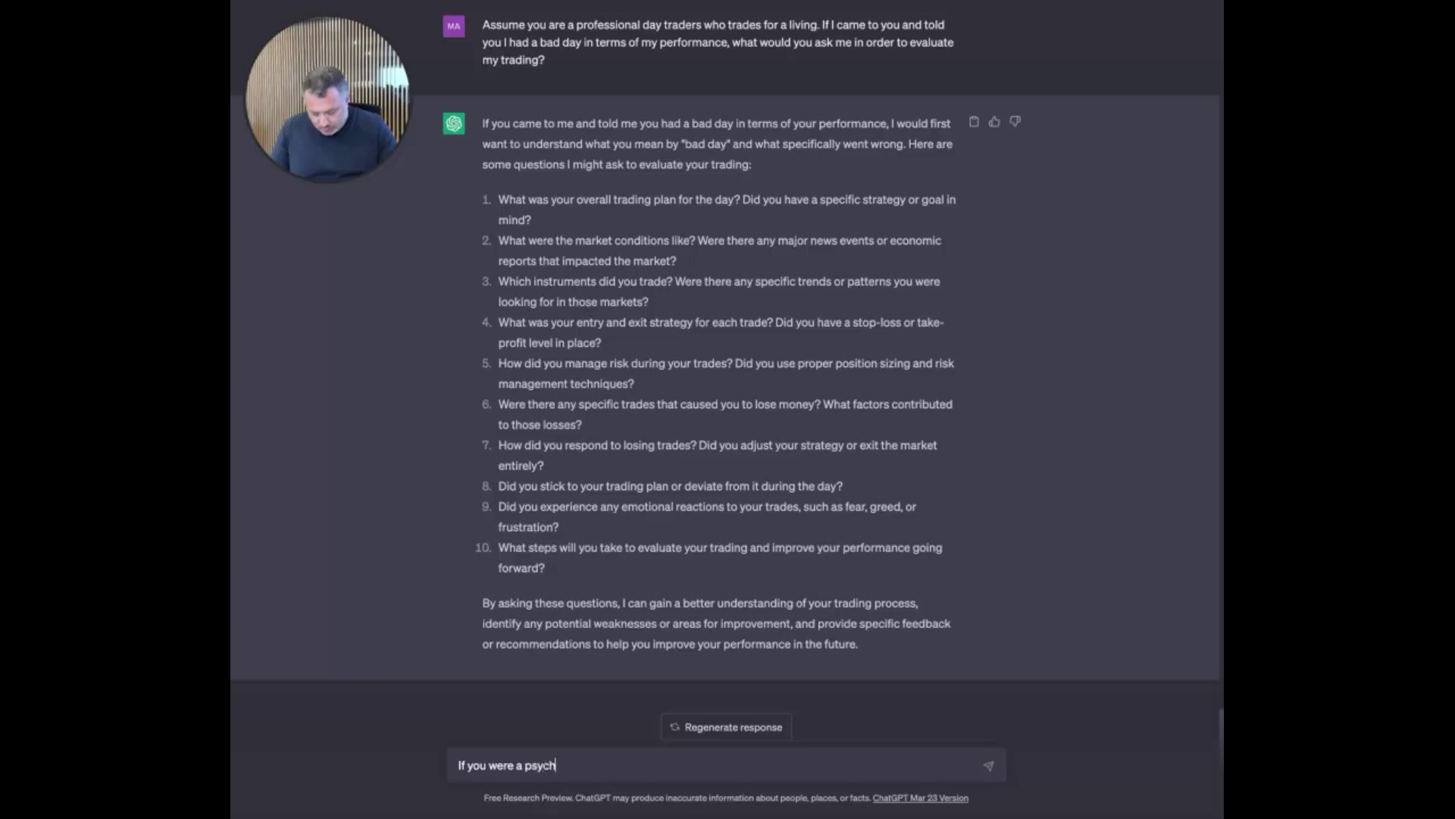
type("ologist,")
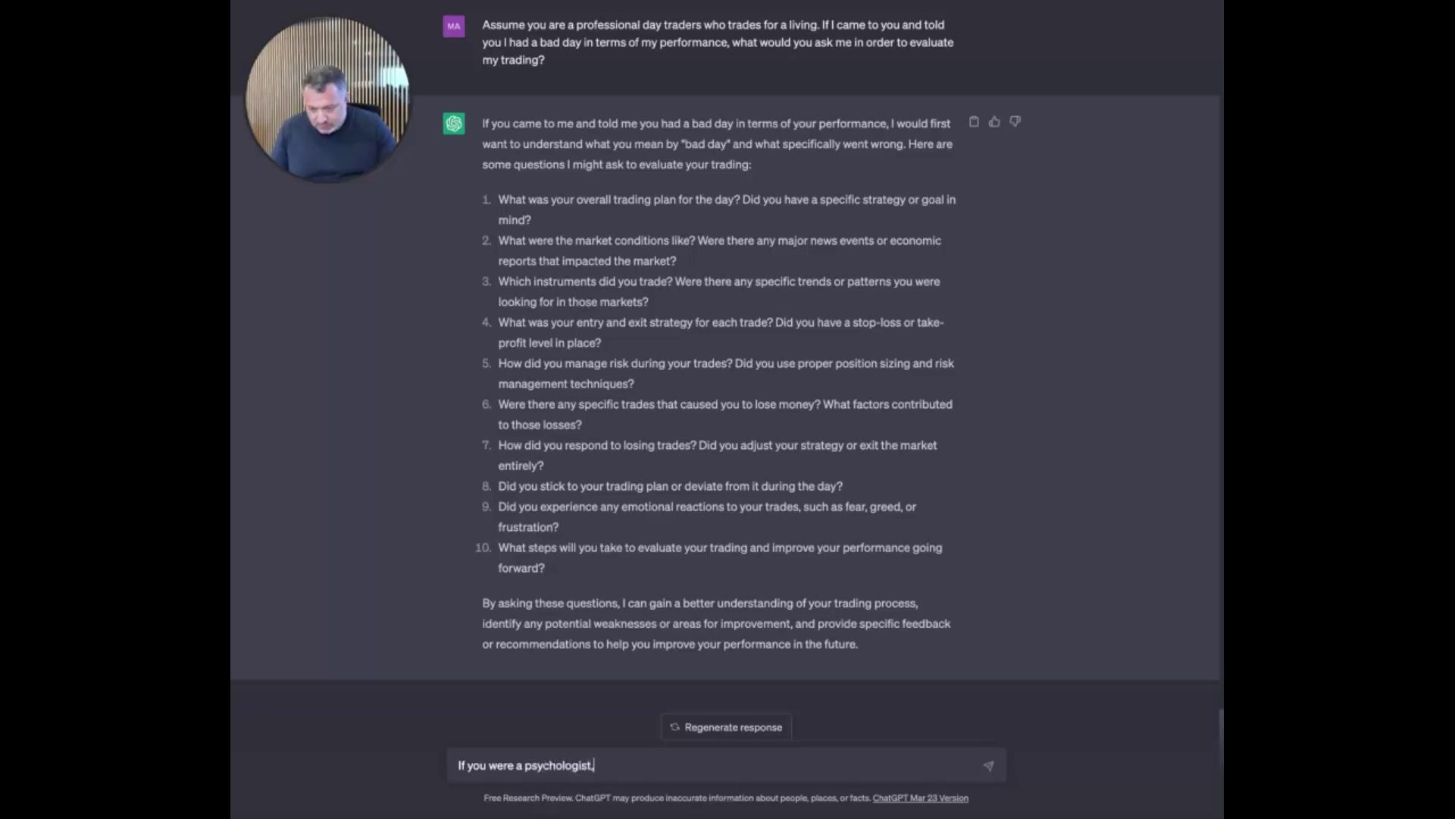
type(" what ques")
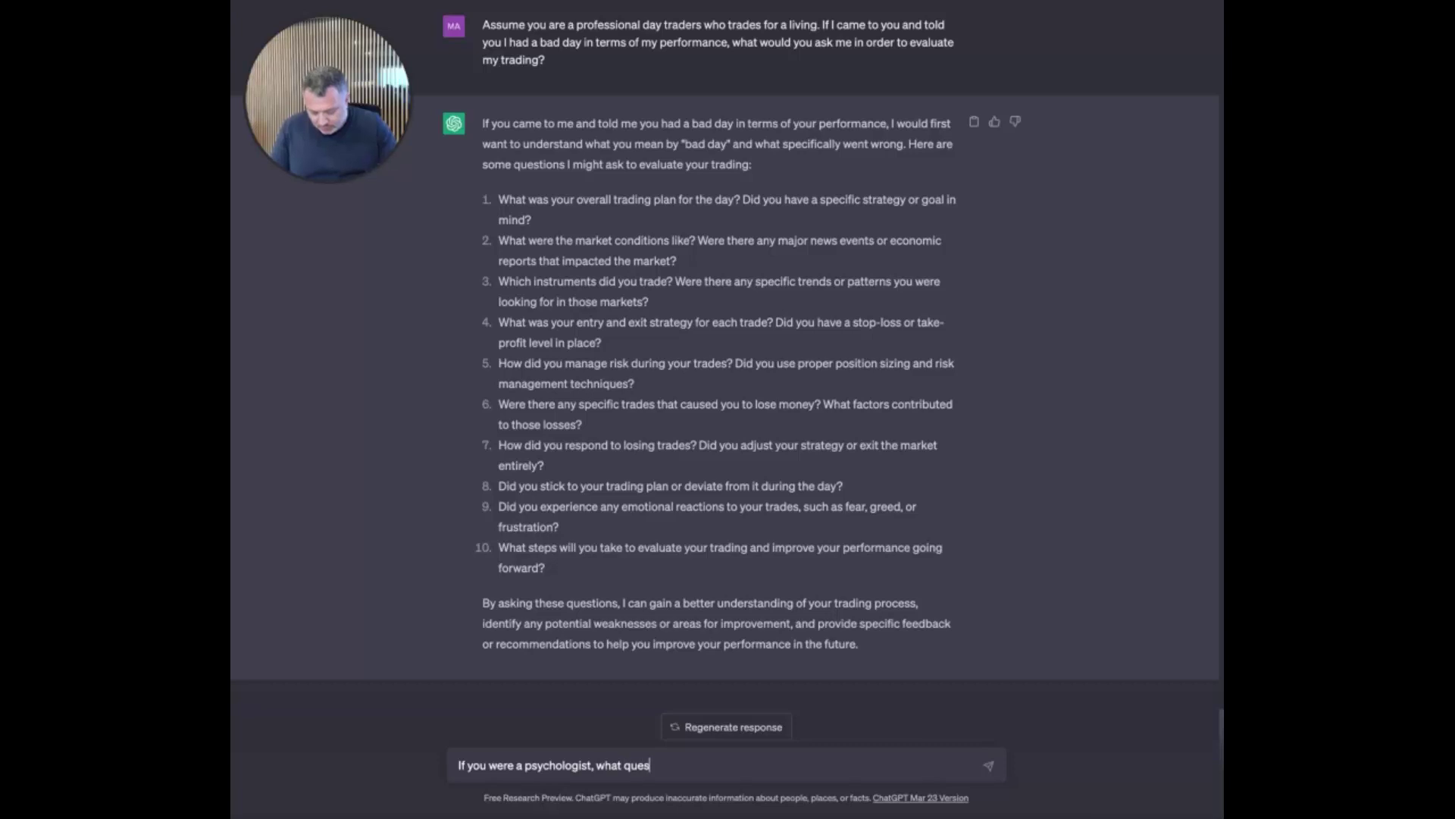
type("tions would you ")
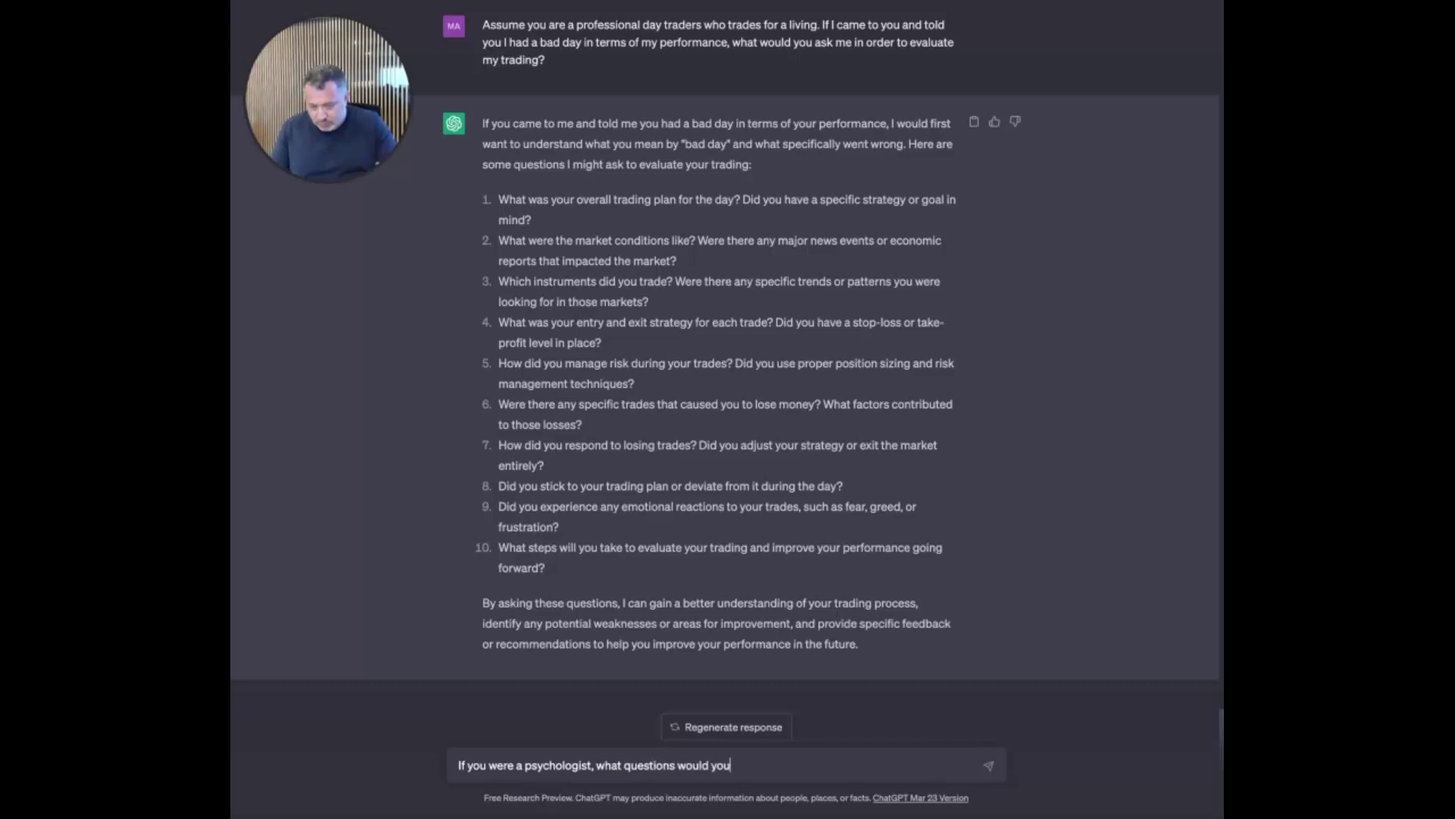
type("ask")
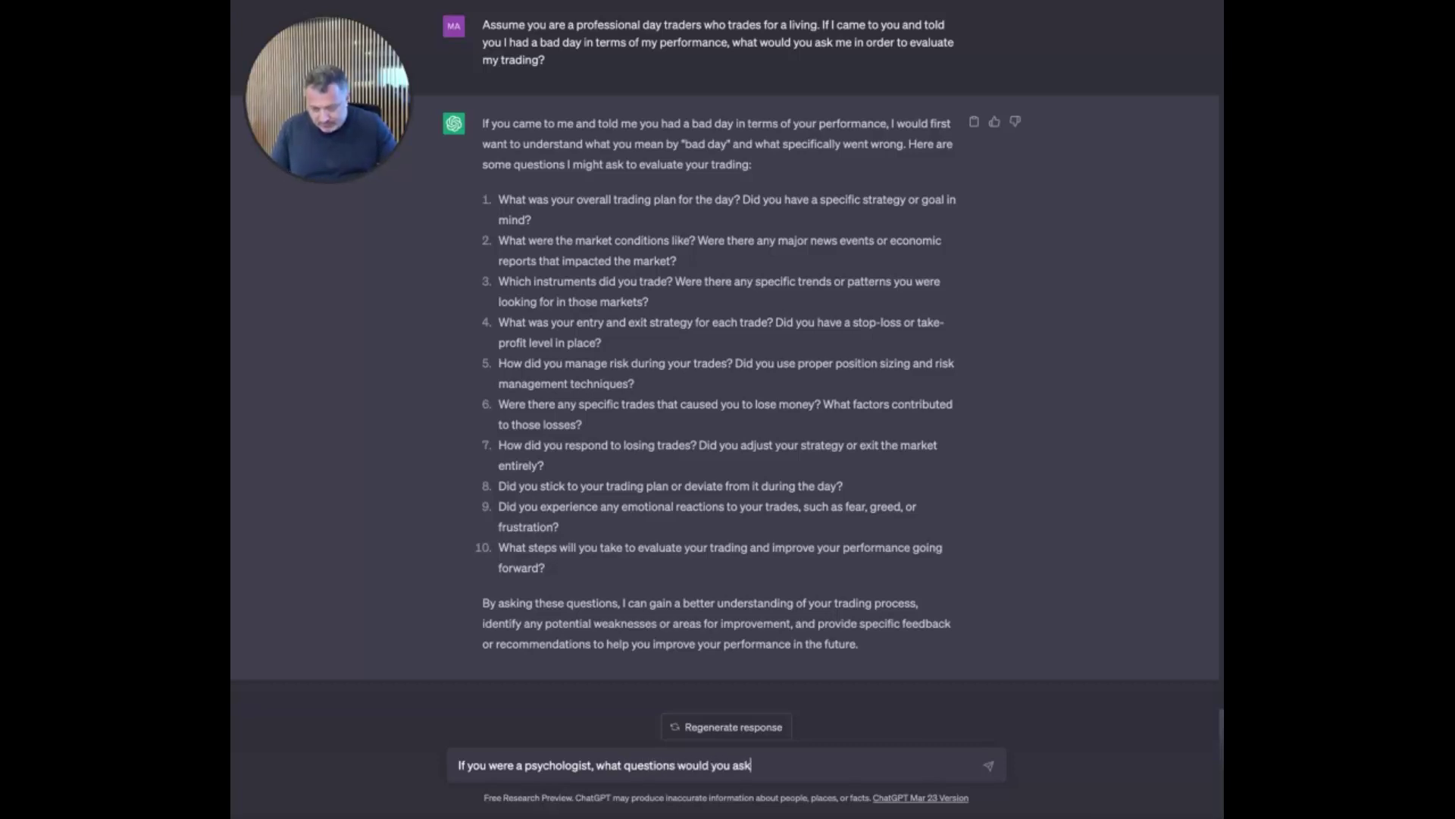
type(" me?")
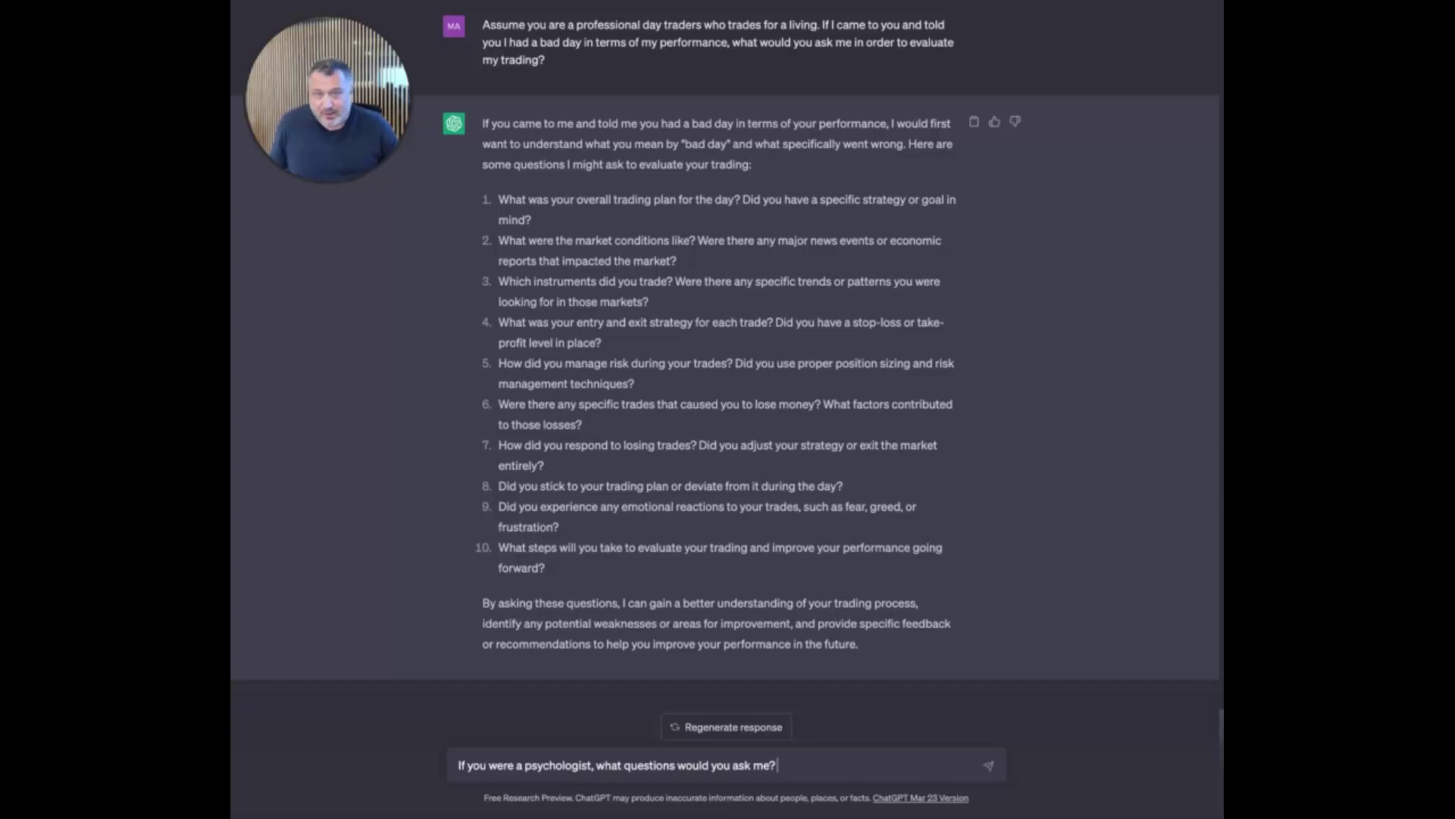
key("Return")
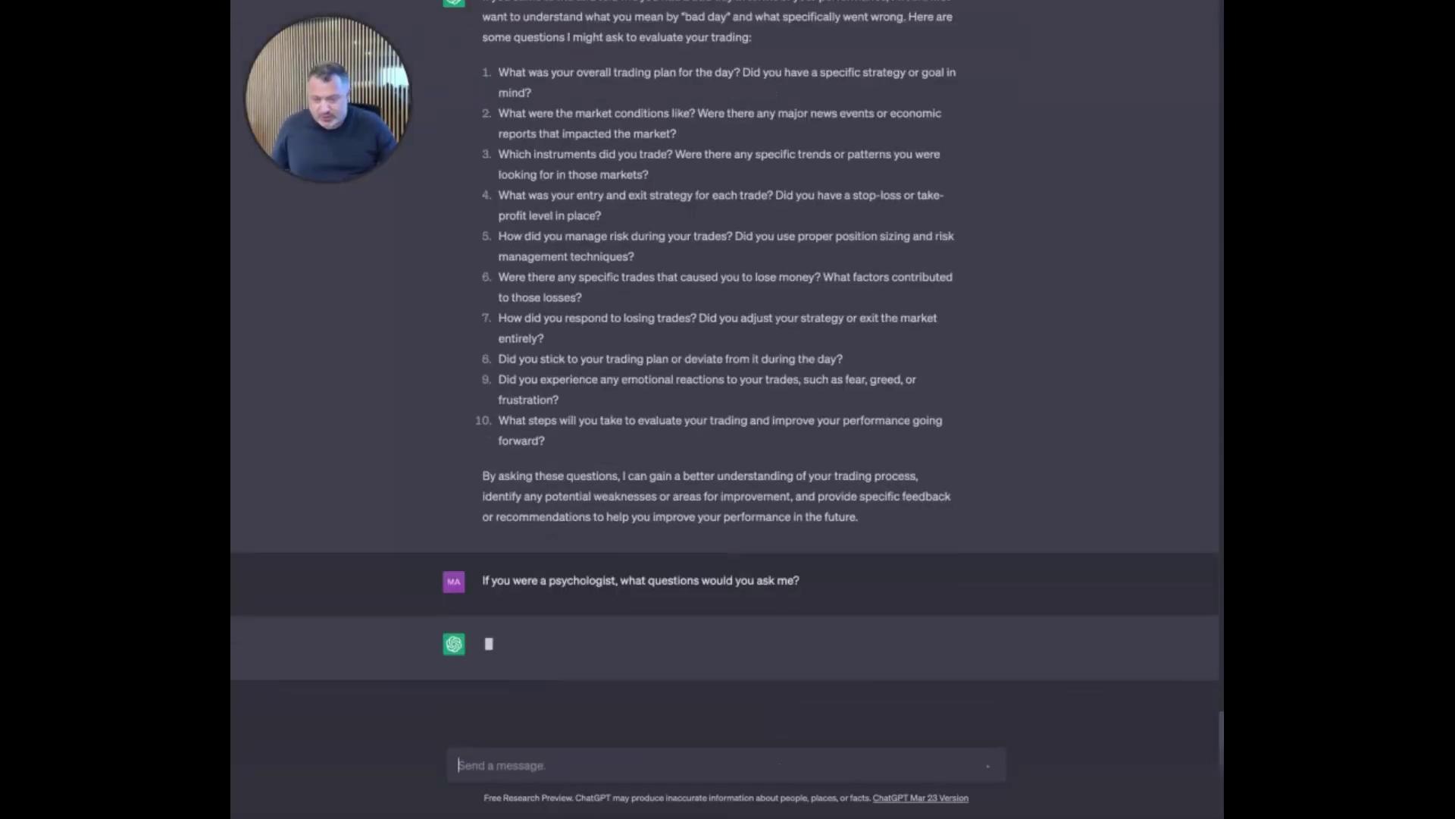